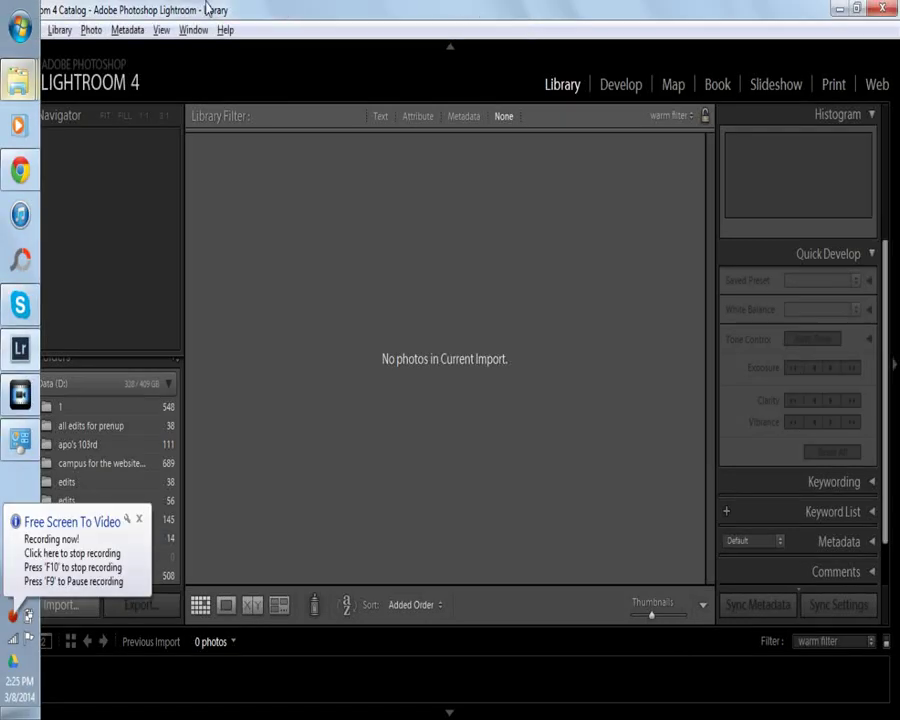
Step: Drag IMG_3000.JPG and IMG_3001.JPG from the prayer mountain folder onto Lightroom
click(139, 519)
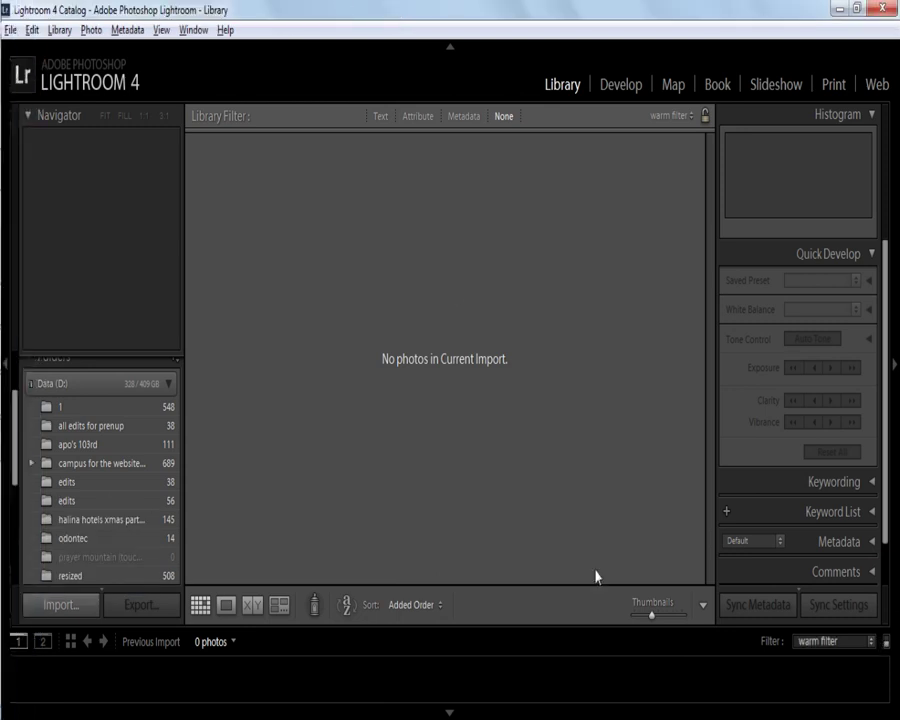
mouse_move(19, 82)
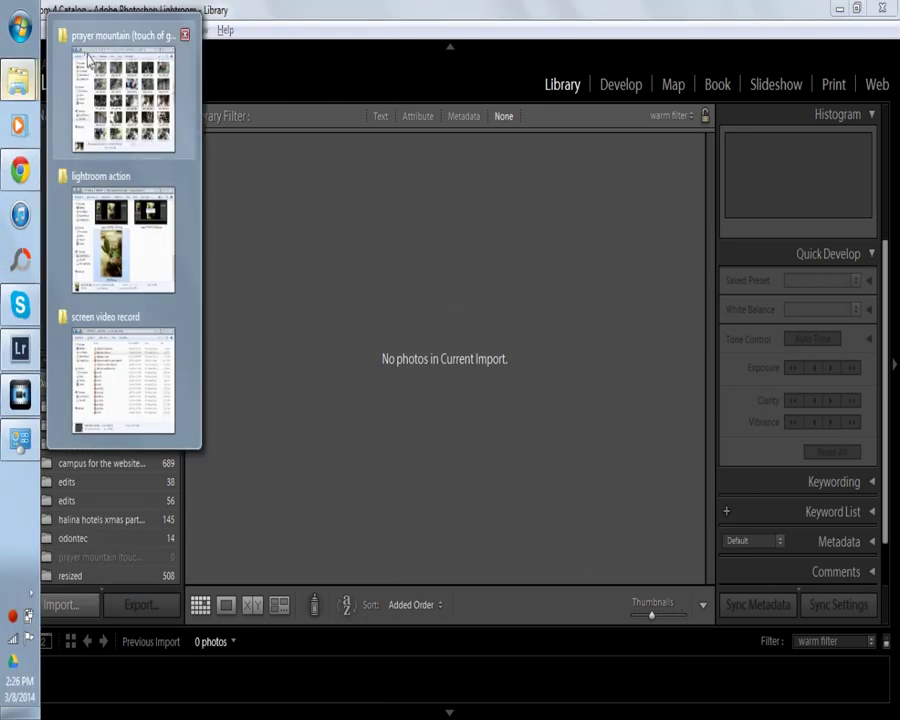
click(135, 116)
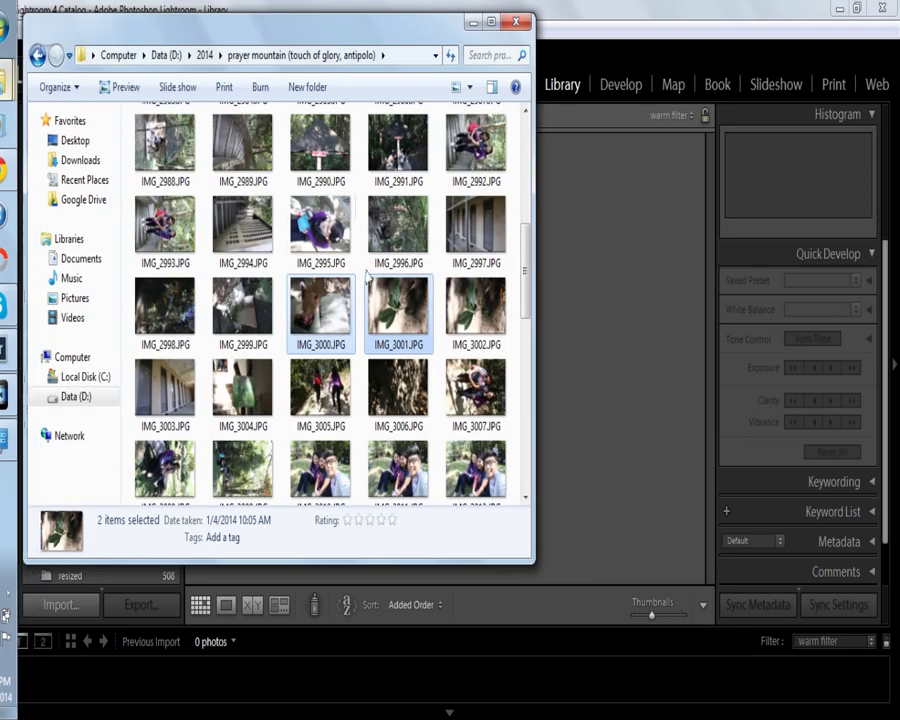
drag(408, 35, 405, 104)
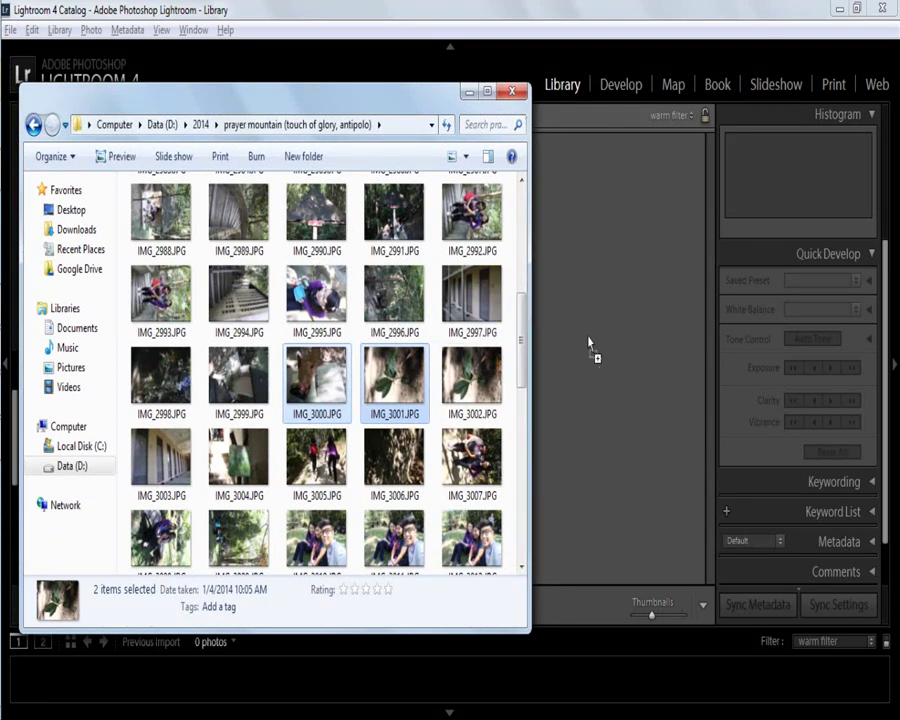
drag(590, 345, 594, 356)
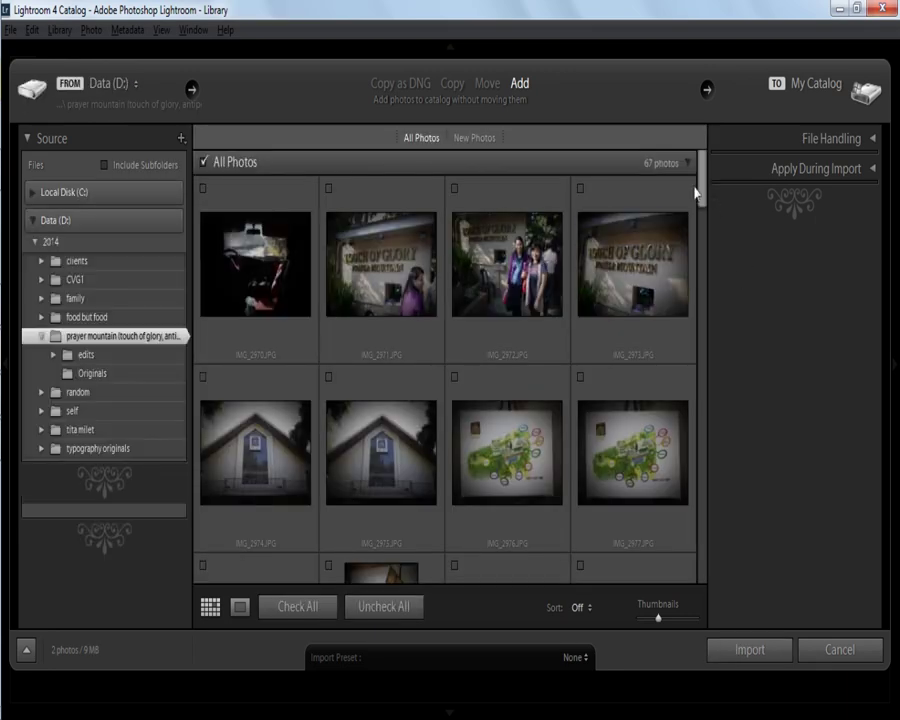
Step: Import the two checked prayer mountain photos and switch to the Develop module
drag(700, 185, 692, 352)
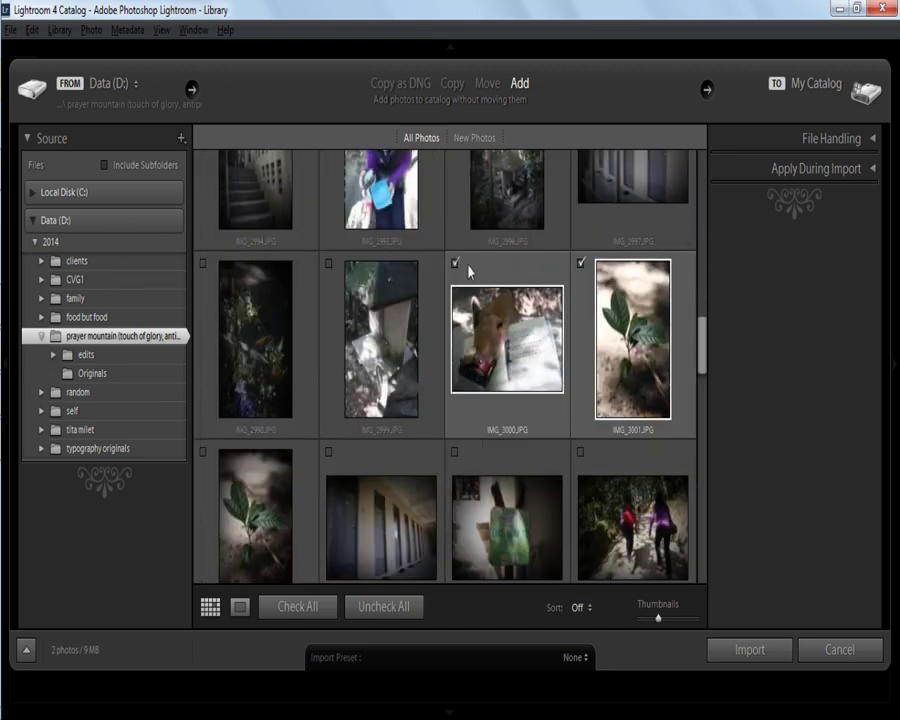
click(758, 652)
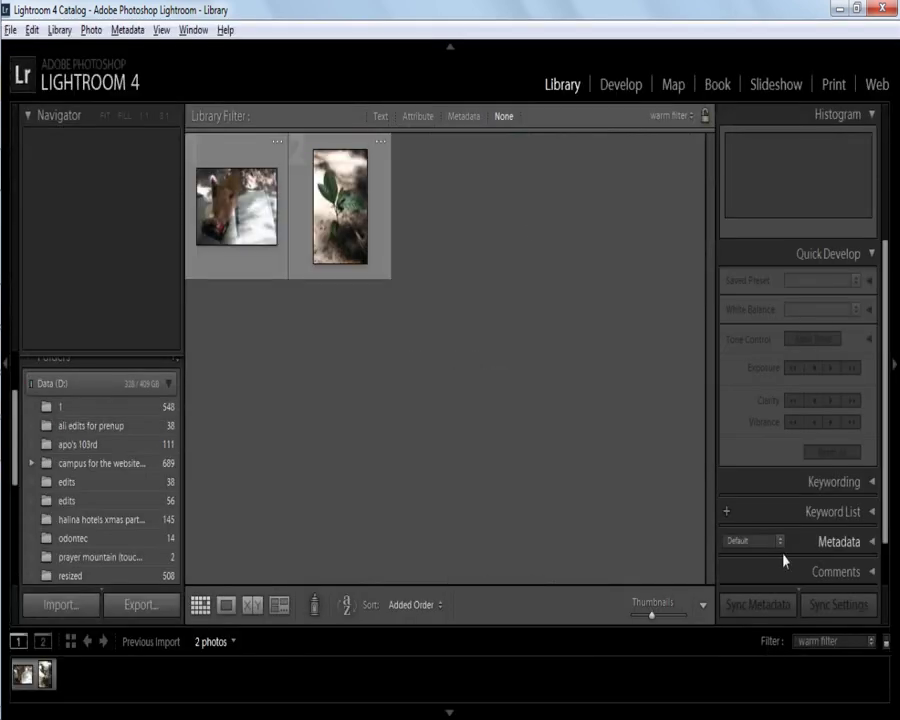
click(629, 93)
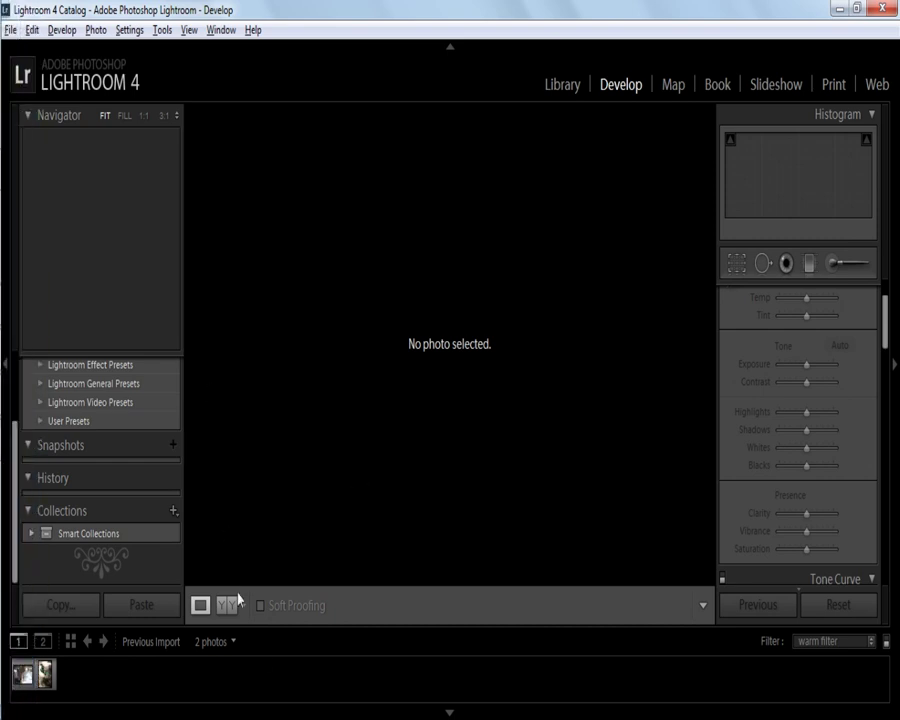
Step: Open IMG_3001.JPG in Develop with the Presets and Basic panels scrolled into view
click(46, 676)
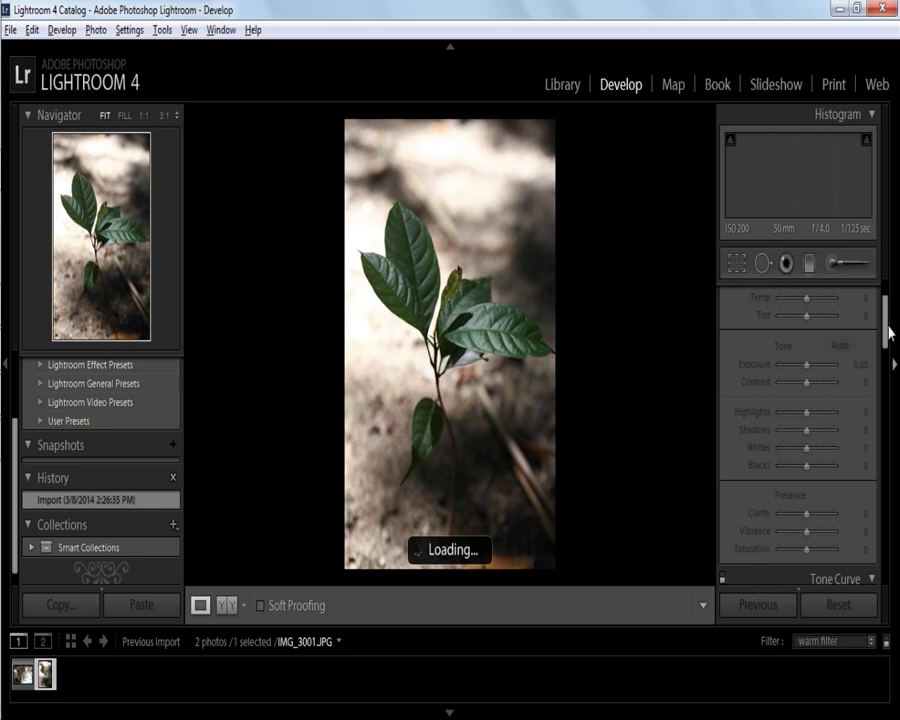
scroll(886, 330, up, 1)
scroll(886, 330, up, 5)
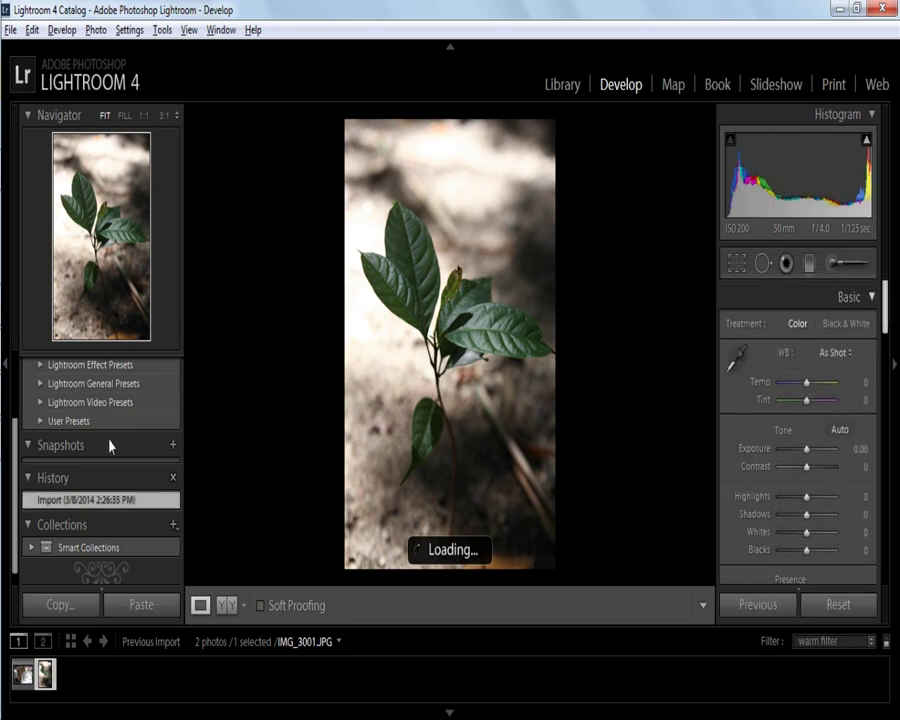
scroll(108, 400, up, 3)
scroll(115, 425, up, 1)
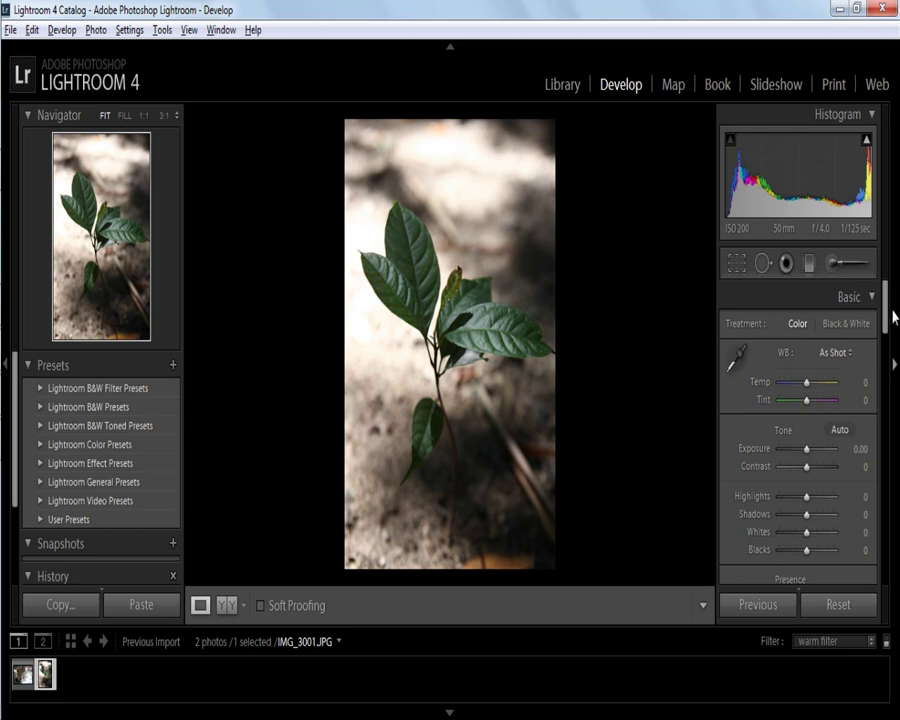
mouse_move(886, 293)
mouse_down()
mouse_move(888, 333)
mouse_move(888, 310)
mouse_up()
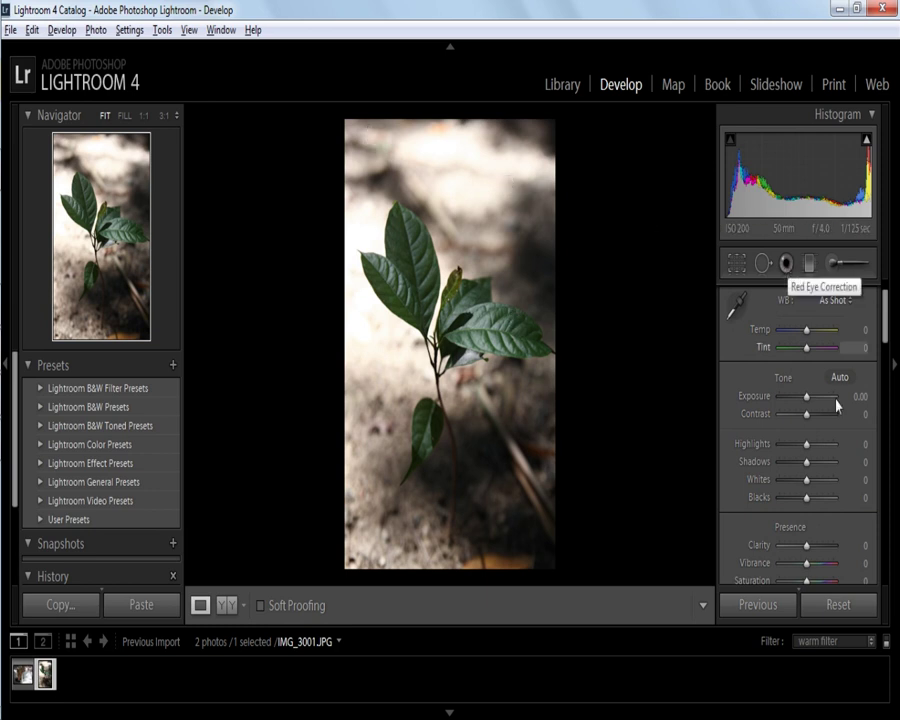
drag(886, 322, 888, 313)
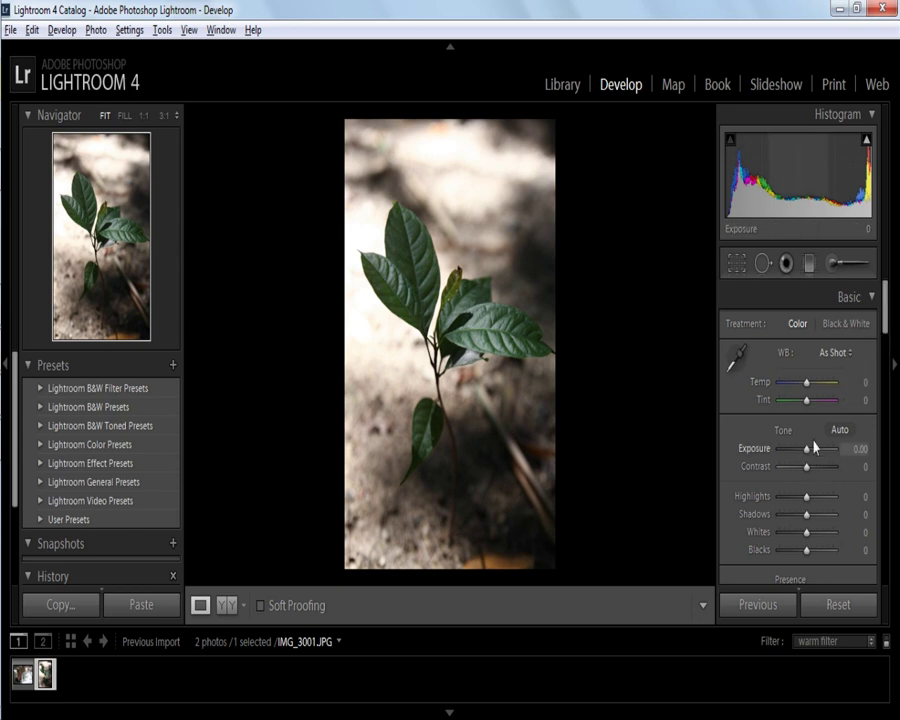
click(40, 30)
drag(811, 456, 805, 458)
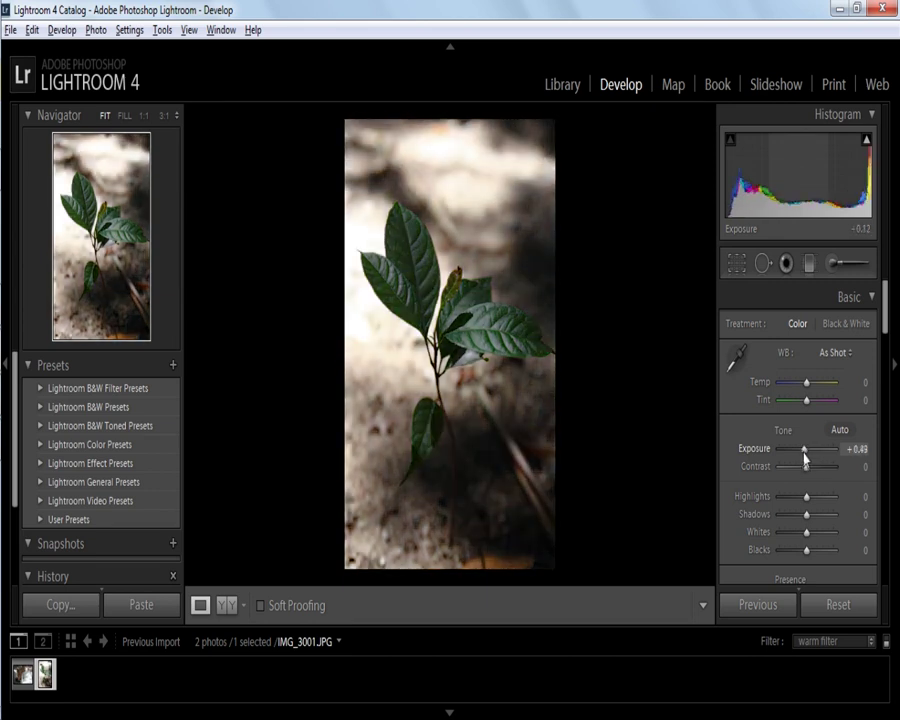
drag(805, 457, 805, 456)
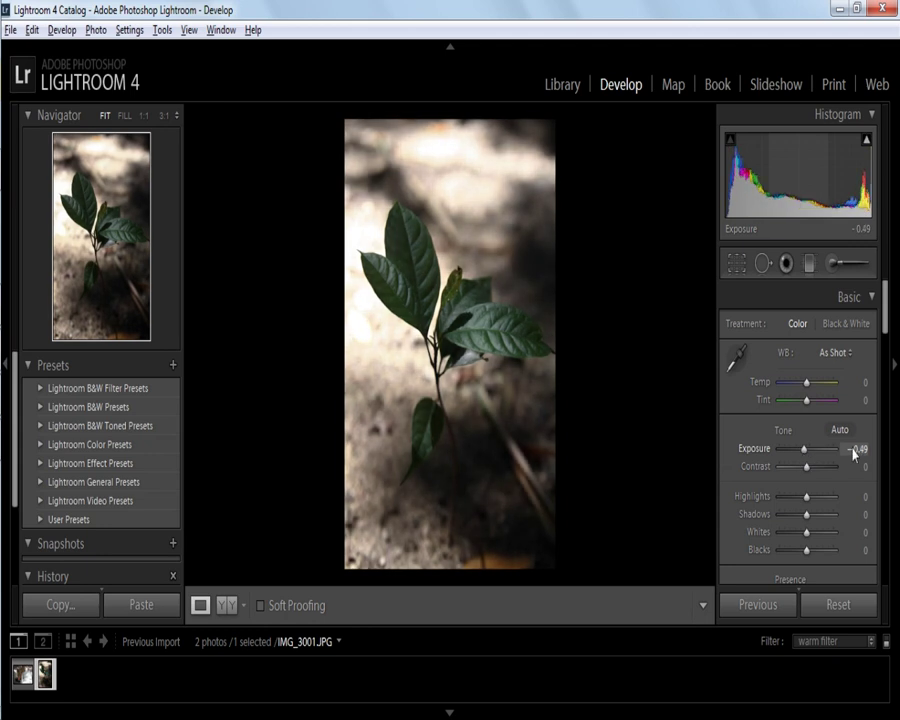
click(853, 450)
text(0)
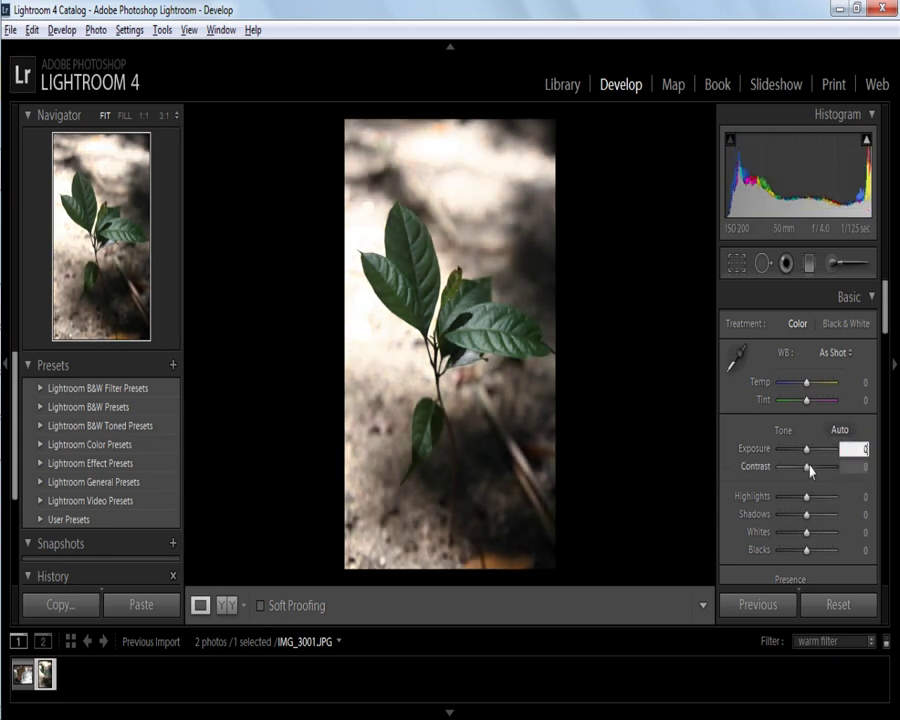
mouse_move(883, 292)
mouse_down()
mouse_move(882, 340)
mouse_move(888, 318)
mouse_up()
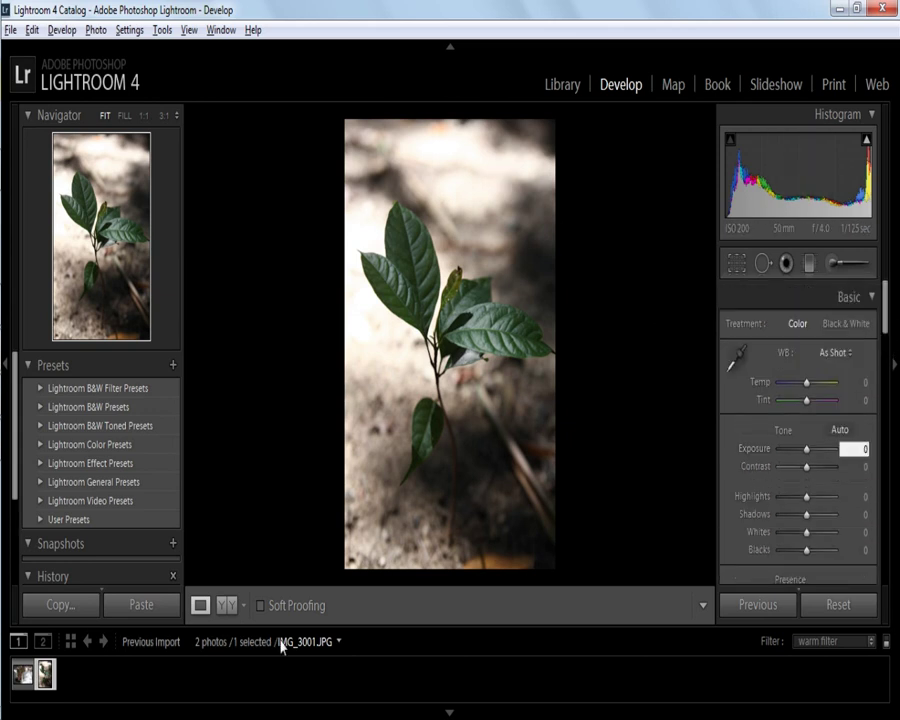
click(682, 408)
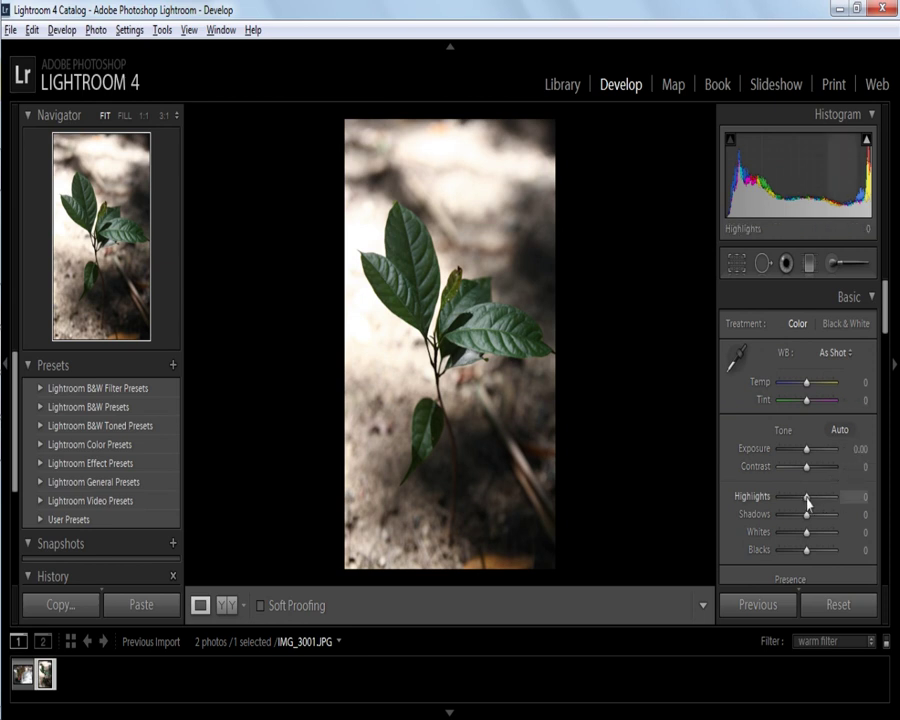
Step: Set the Basic panel's Highlights to -100 and Shadows to -46
drag(807, 497, 778, 497)
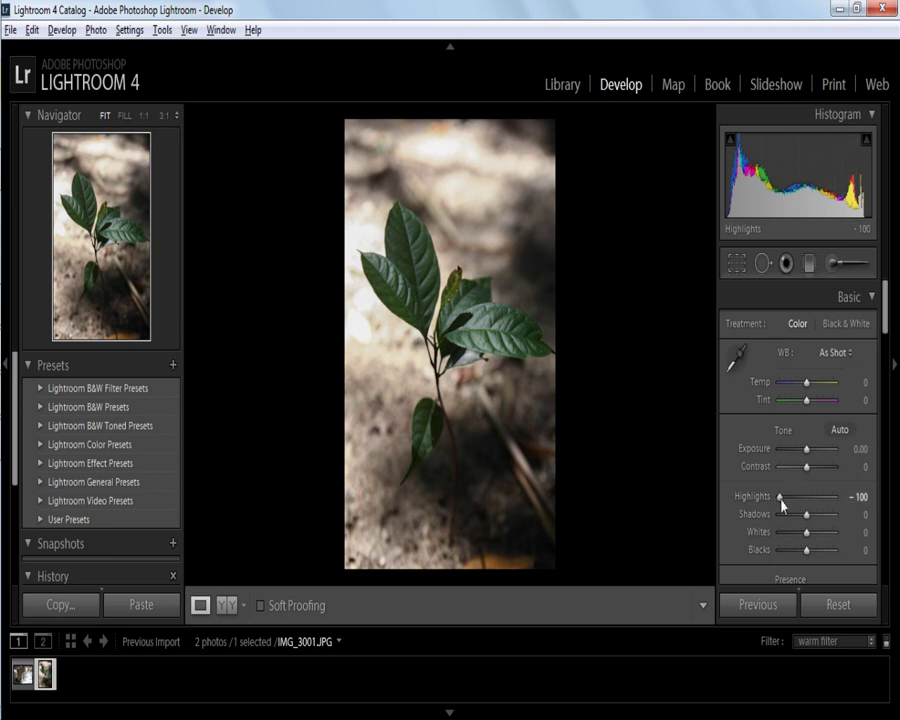
drag(777, 500, 846, 510)
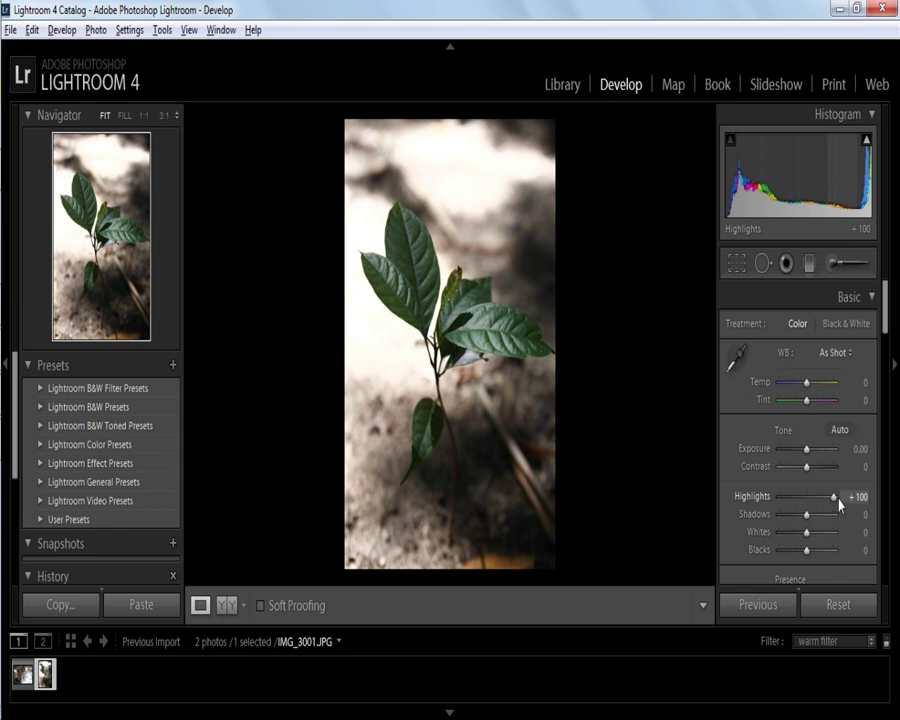
drag(833, 497, 779, 500)
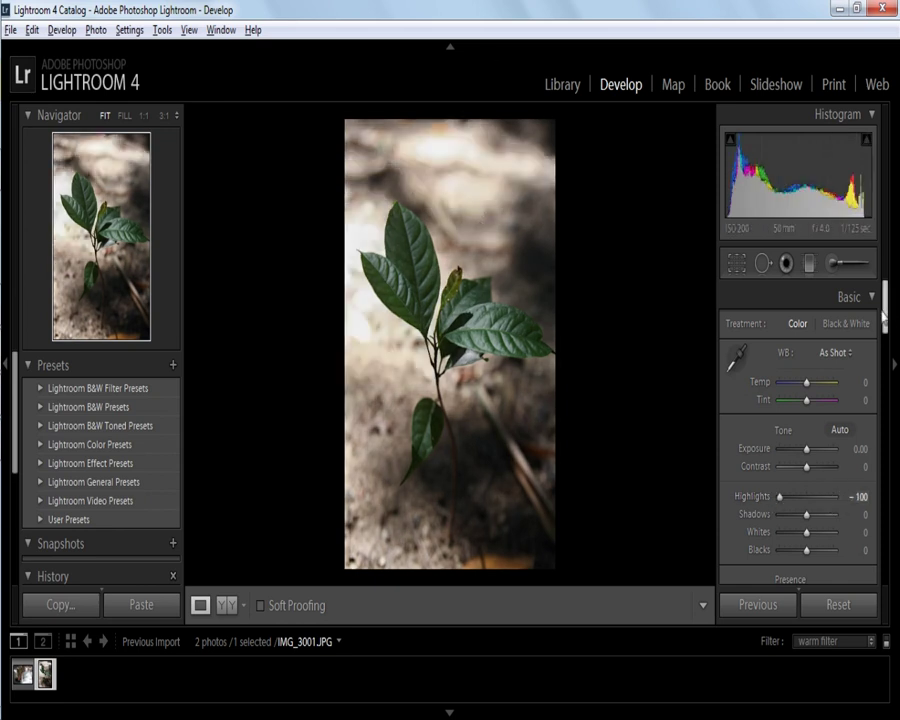
drag(886, 317, 886, 340)
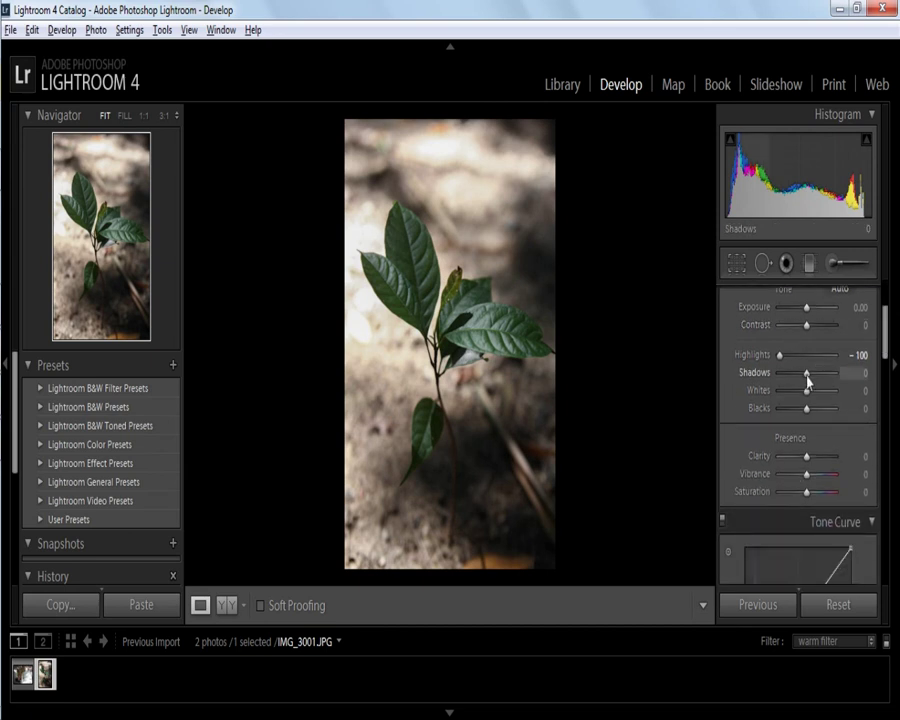
mouse_move(806, 373)
mouse_down()
mouse_move(797, 373)
mouse_move(836, 374)
mouse_up()
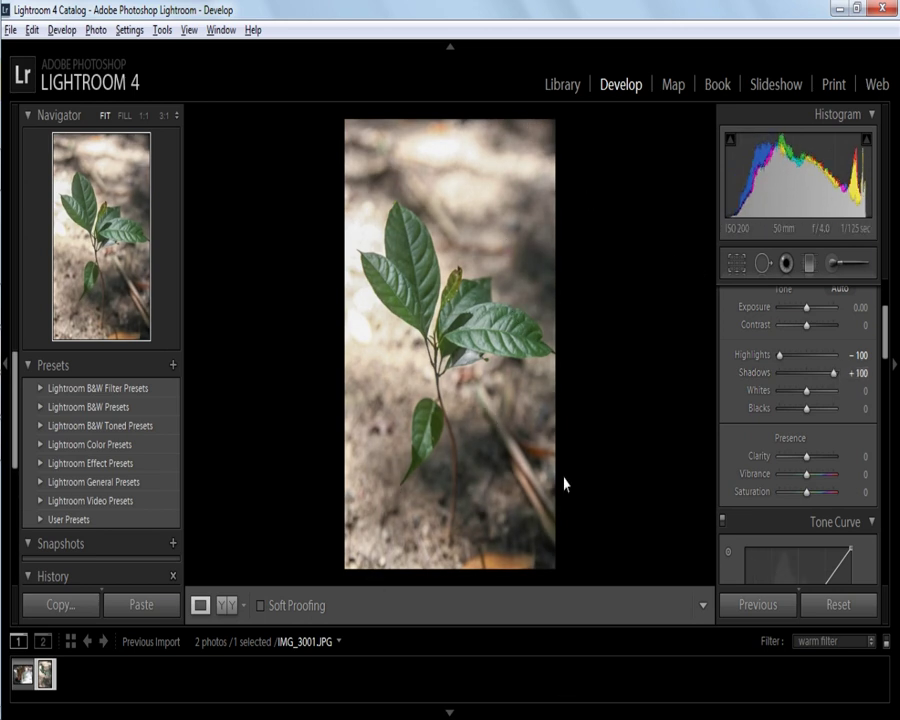
mouse_move(834, 373)
mouse_down()
mouse_move(806, 381)
mouse_move(825, 386)
mouse_move(785, 384)
mouse_up()
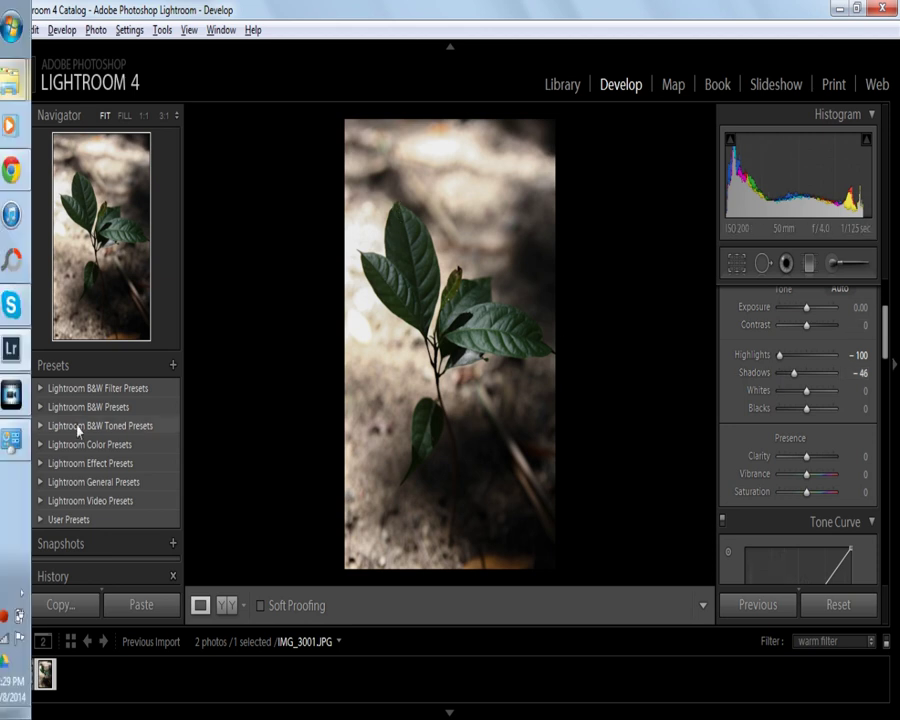
Step: Restore the latest shadows adjustment from History and deepen Shadows to -59
scroll(85, 450, down, 3)
scroll(94, 495, down, 1)
scroll(90, 470, down, 3)
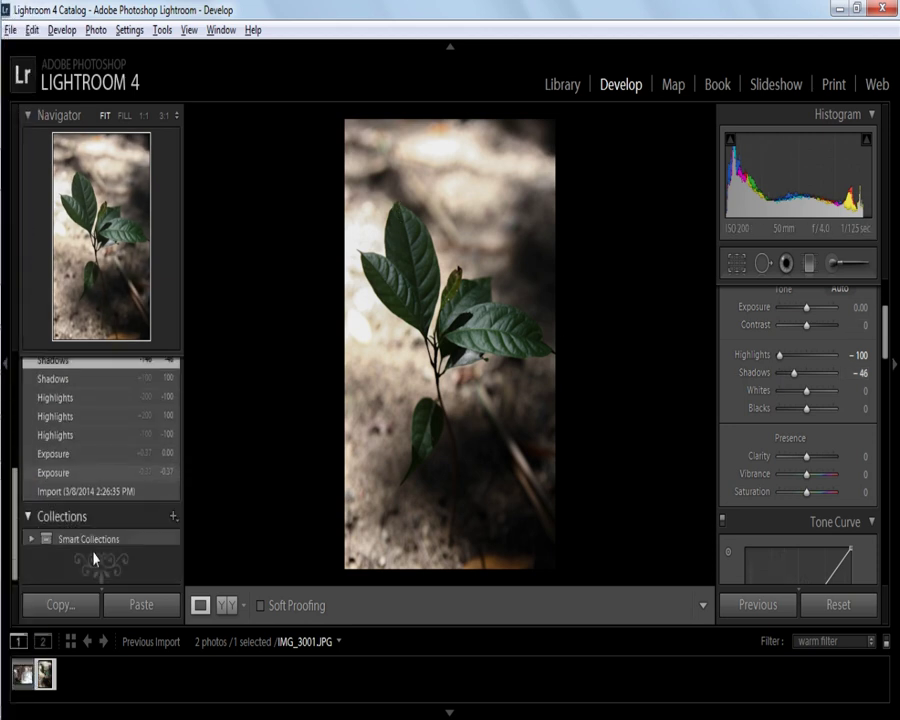
click(68, 492)
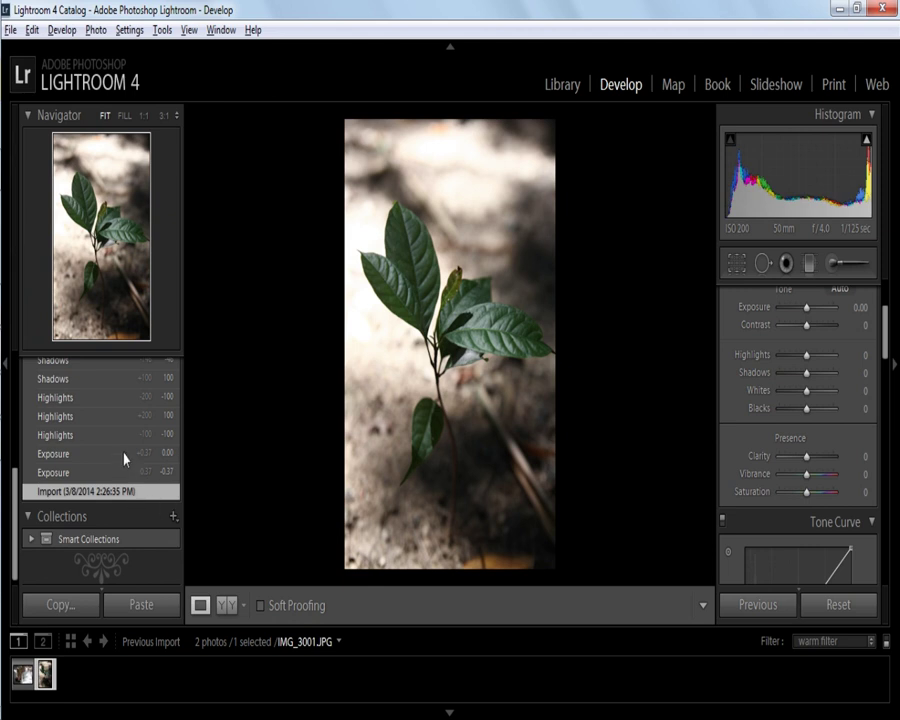
scroll(122, 440, up, 5)
scroll(112, 510, down, 1)
click(96, 560)
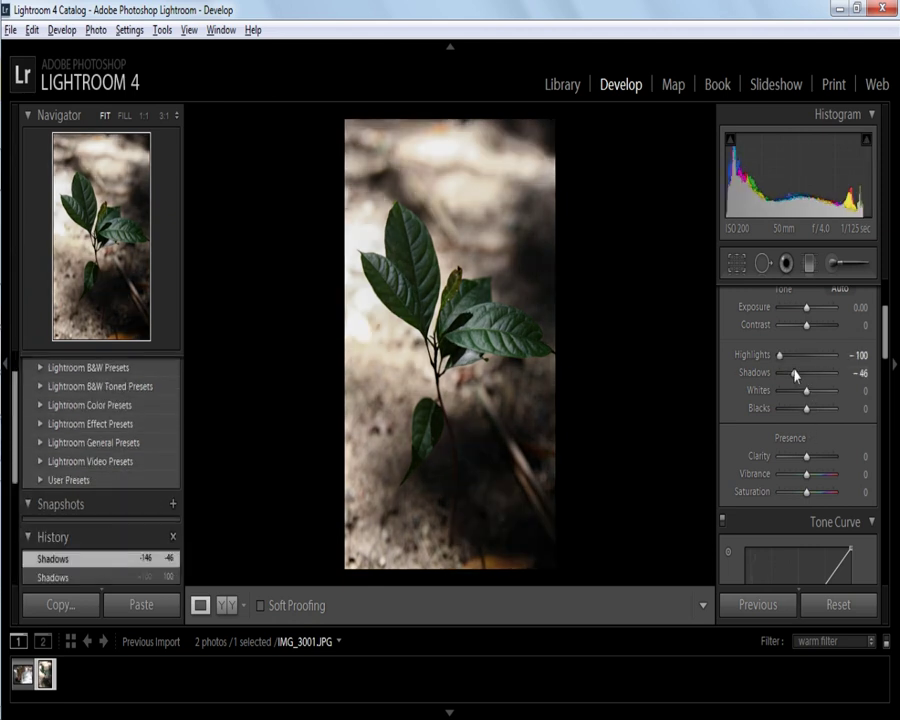
drag(794, 373, 790, 373)
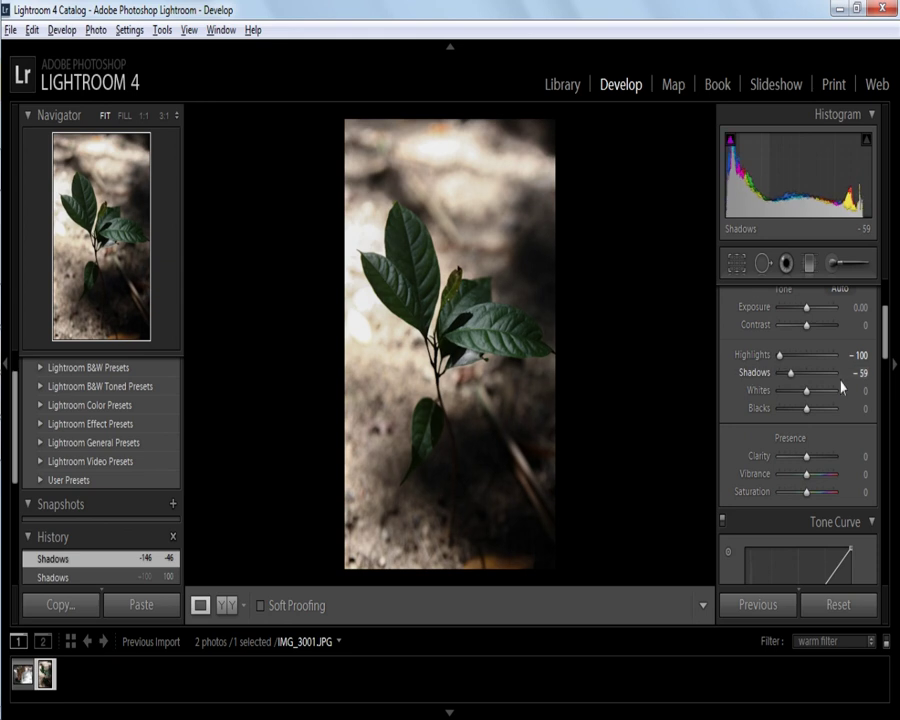
Step: Set Exposure to +0.25 and pull Whites fully down to -100
scroll(800, 390, up, 3)
drag(806, 381, 807, 381)
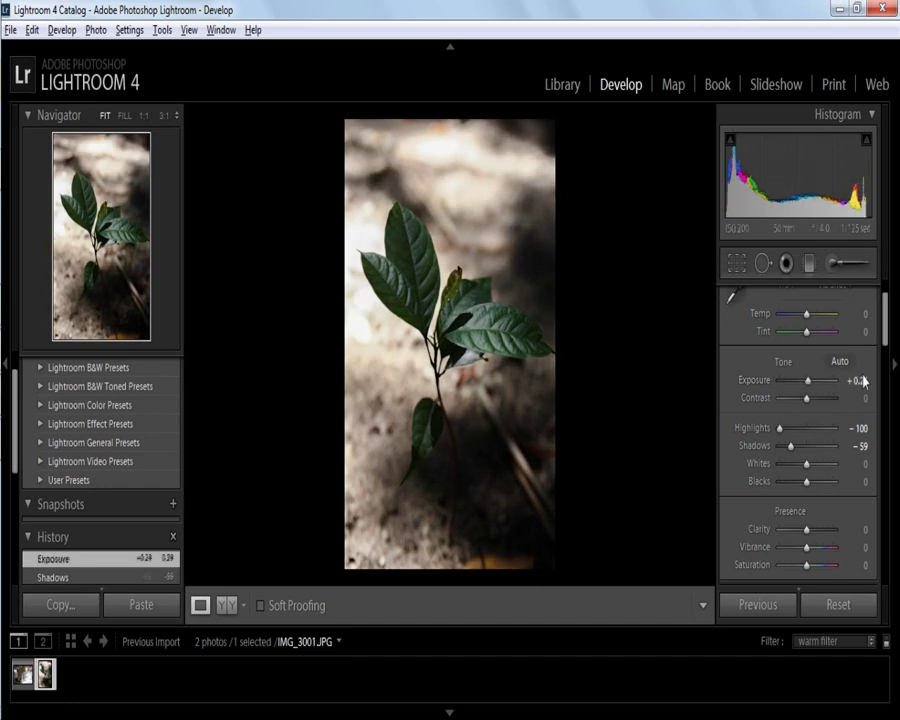
click(858, 381)
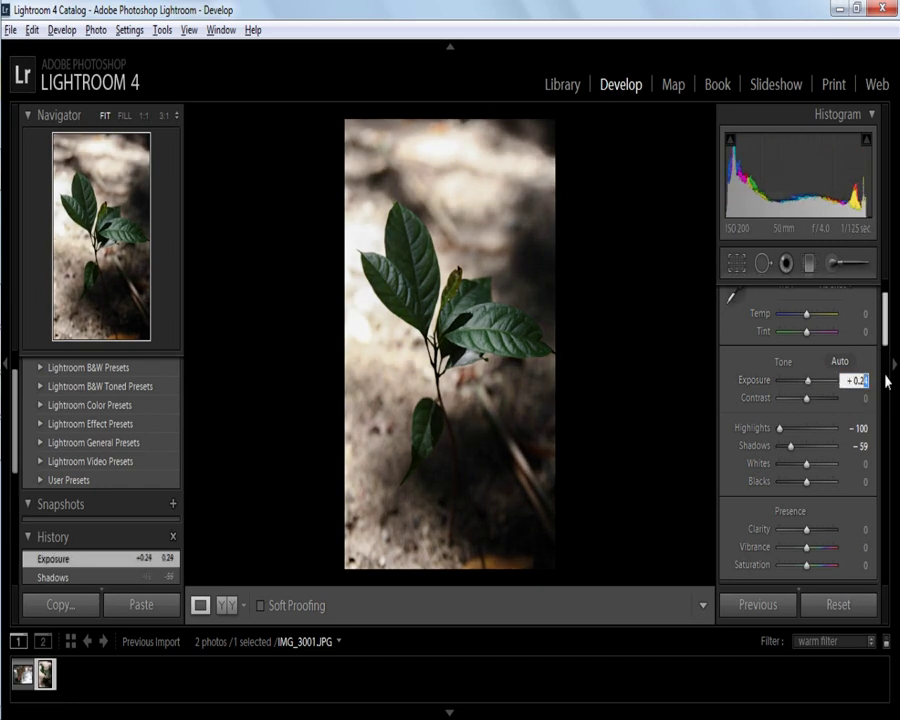
text(5)
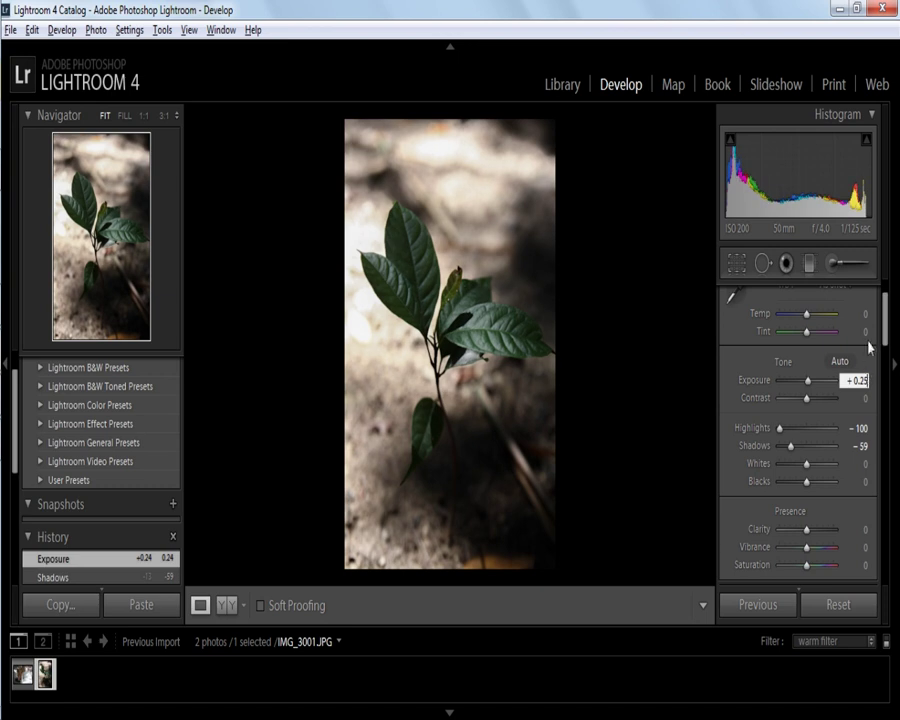
scroll(886, 325, down, 3)
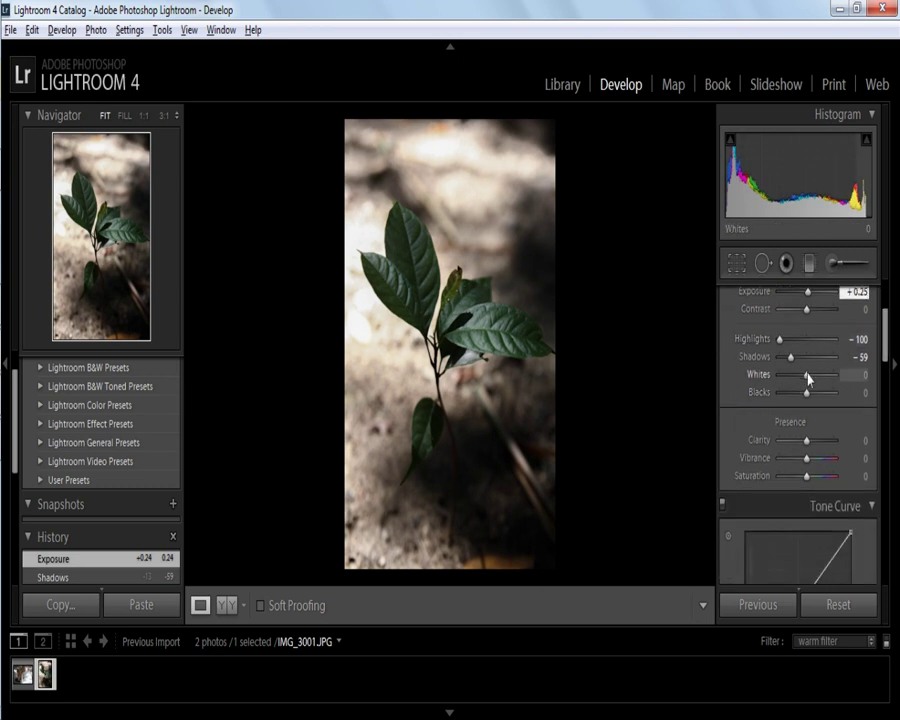
click(808, 380)
drag(808, 380, 783, 387)
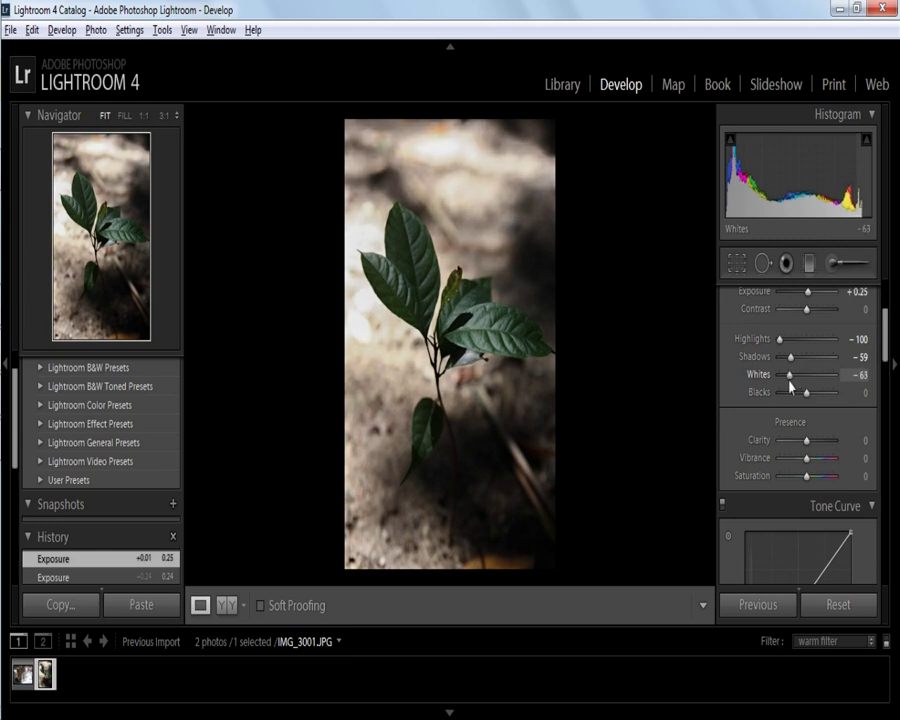
drag(783, 387, 459, 190)
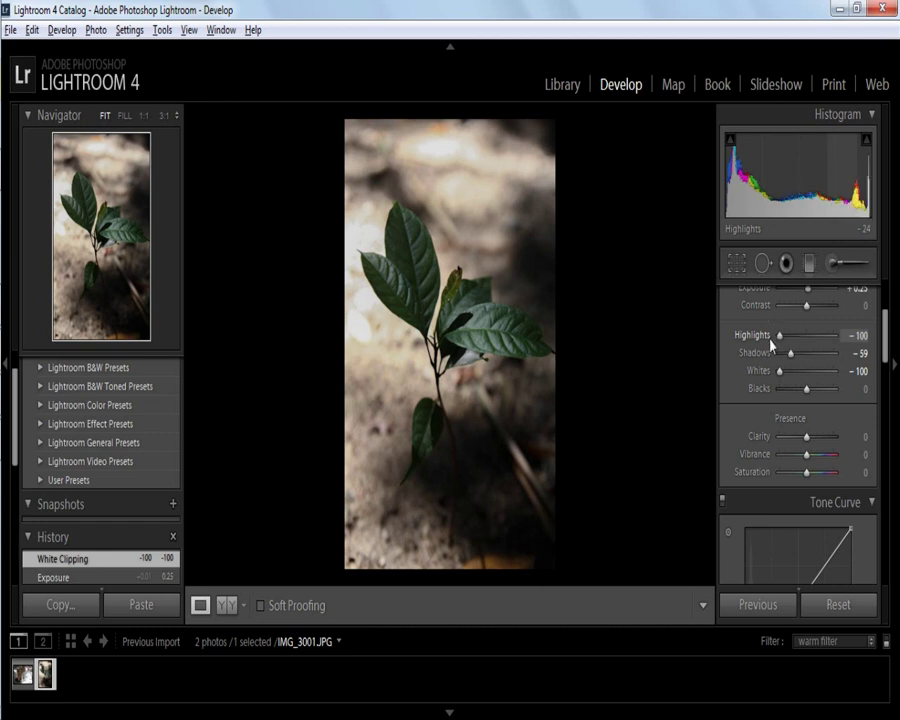
Step: Try Clarity at -29, -51 and -15, leave it at 0, and reveal Split Toning
click(888, 347)
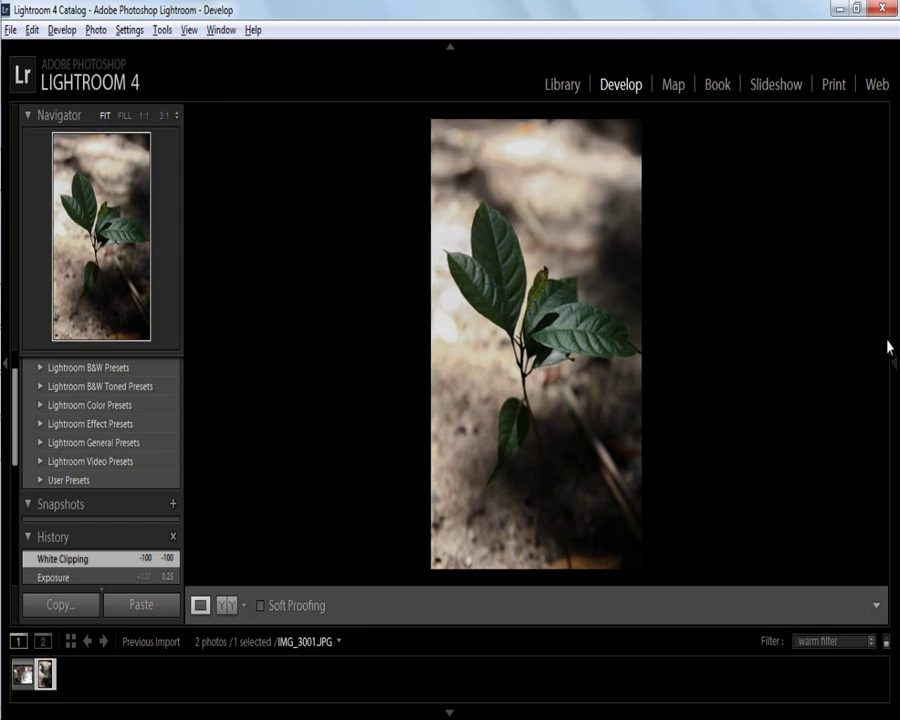
click(886, 340)
drag(886, 340, 884, 364)
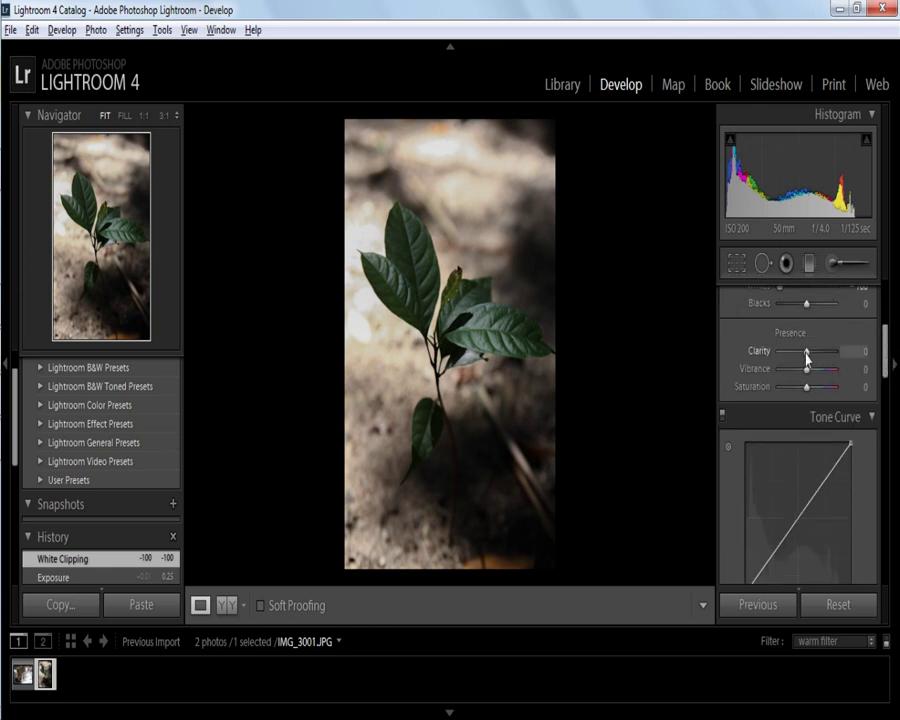
drag(806, 352, 851, 352)
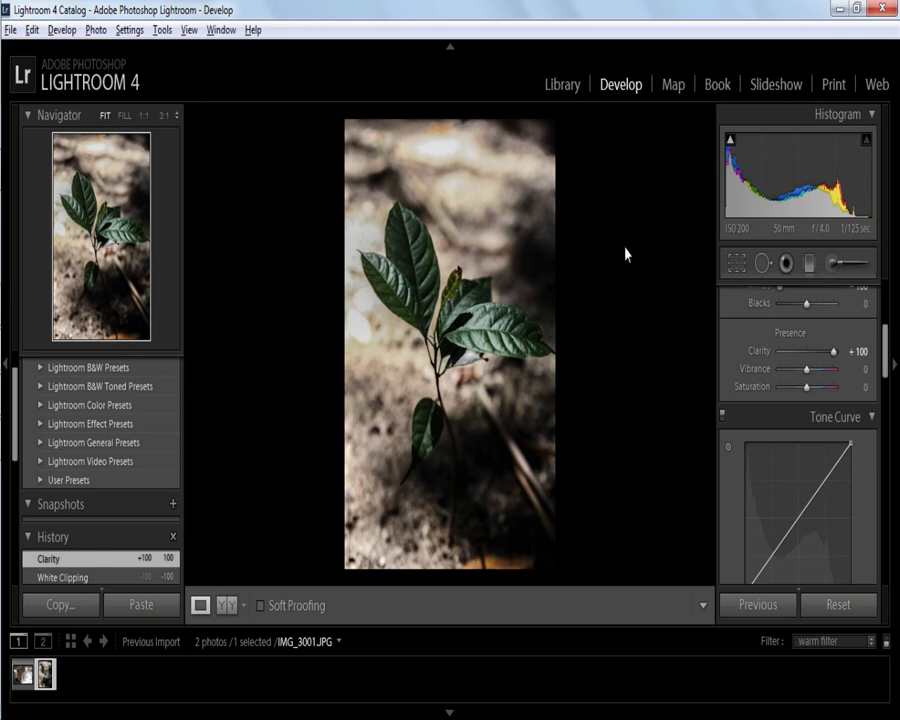
click(806, 352)
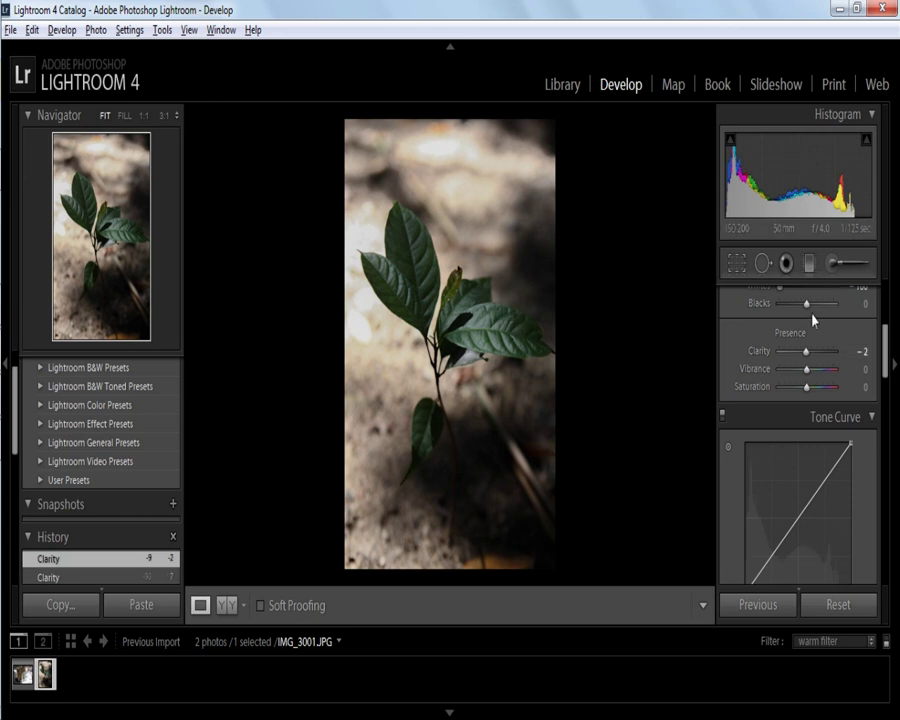
drag(807, 357, 793, 357)
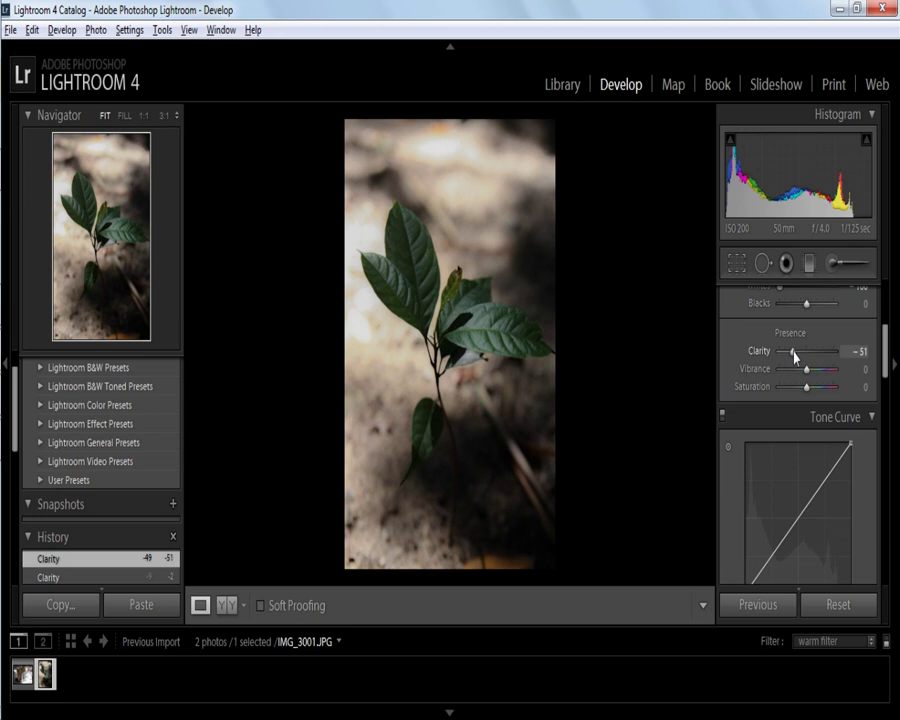
drag(792, 353, 804, 366)
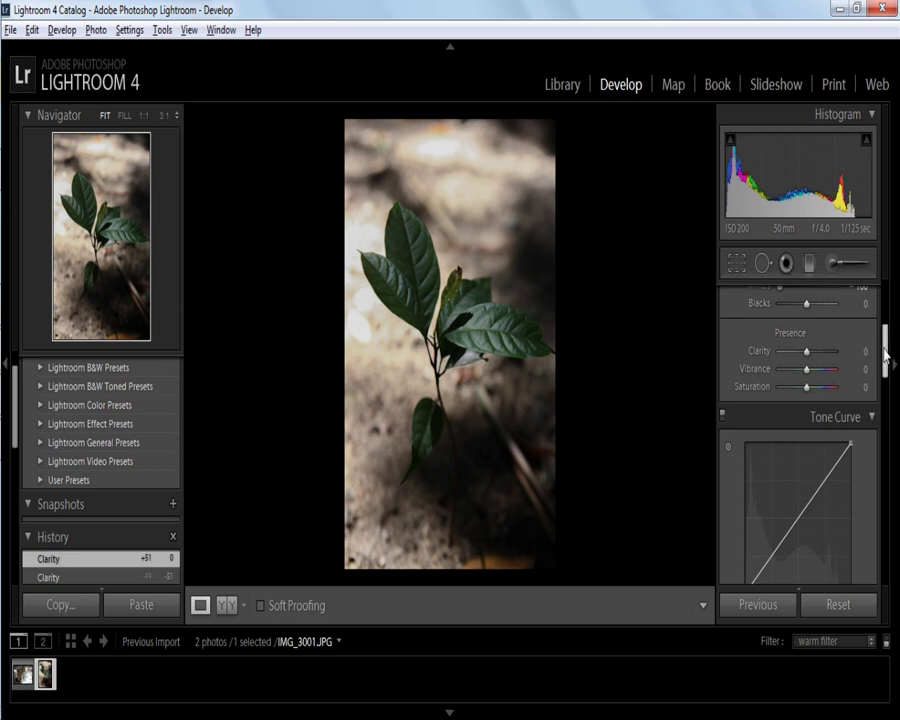
drag(884, 352, 887, 430)
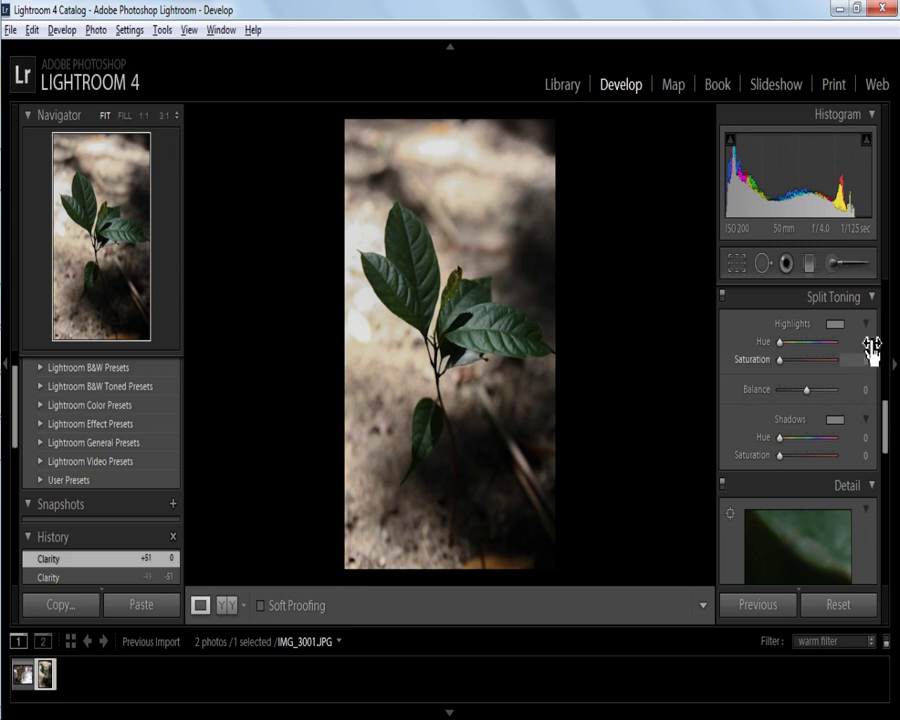
Step: Give the Split Toning shadows a warm tint of hue 38, saturation 32
scroll(884, 440, up, 1)
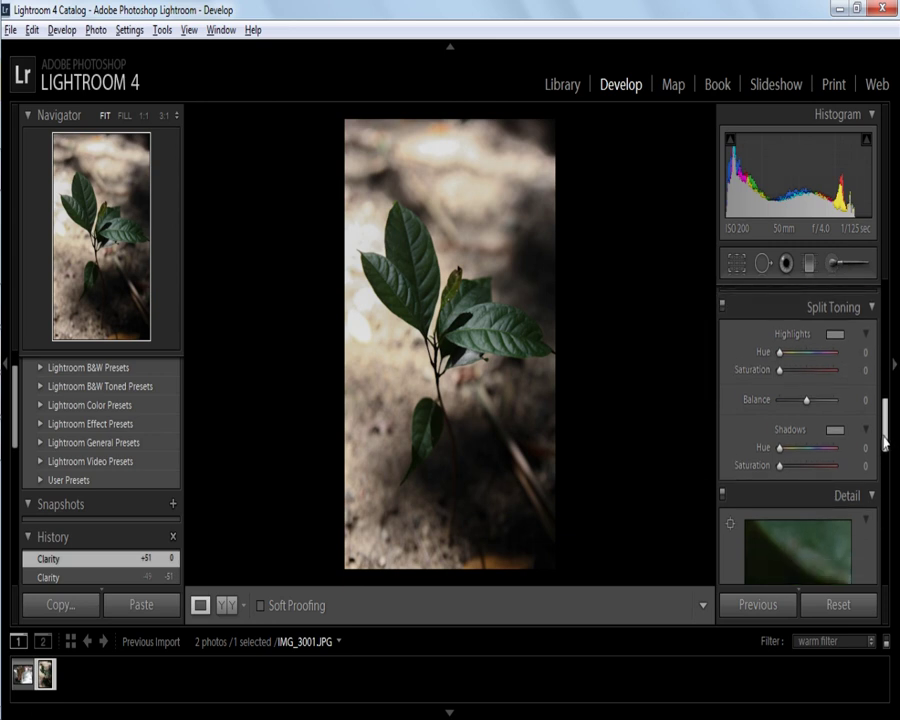
scroll(884, 440, down, 1)
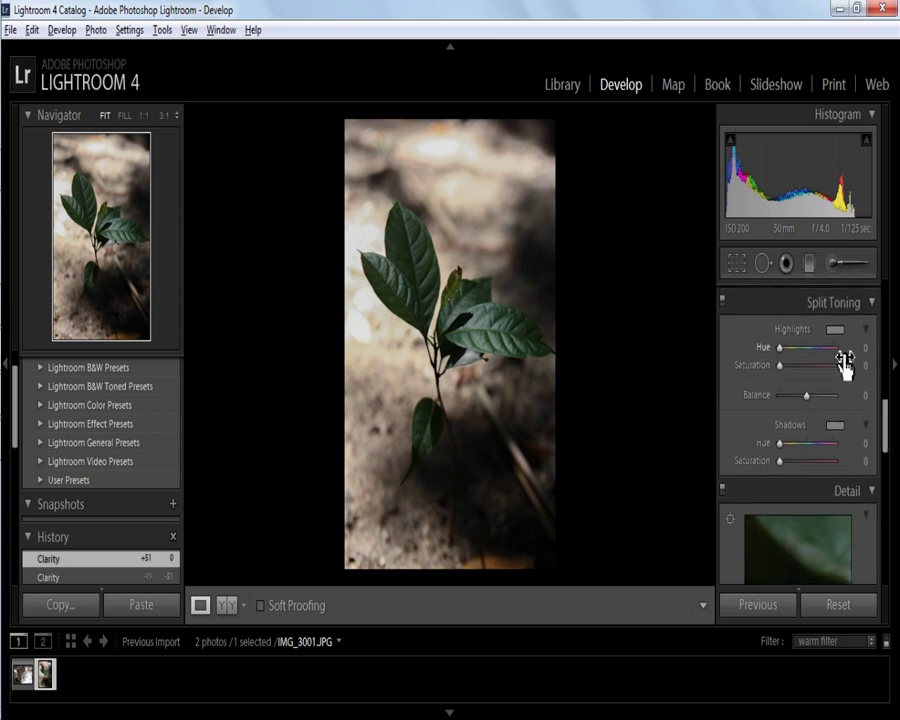
click(834, 428)
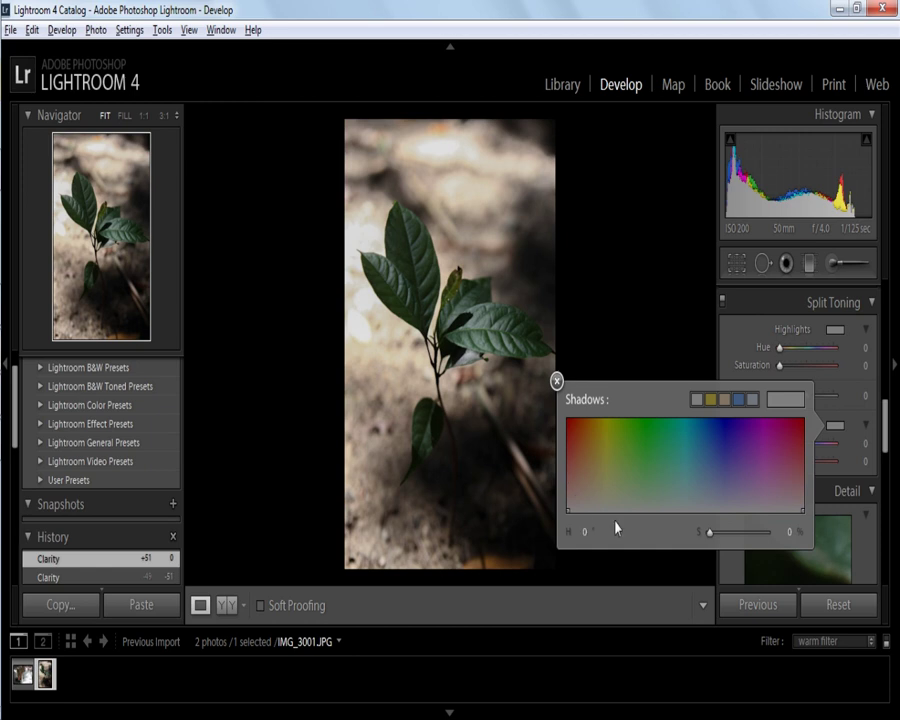
click(587, 488)
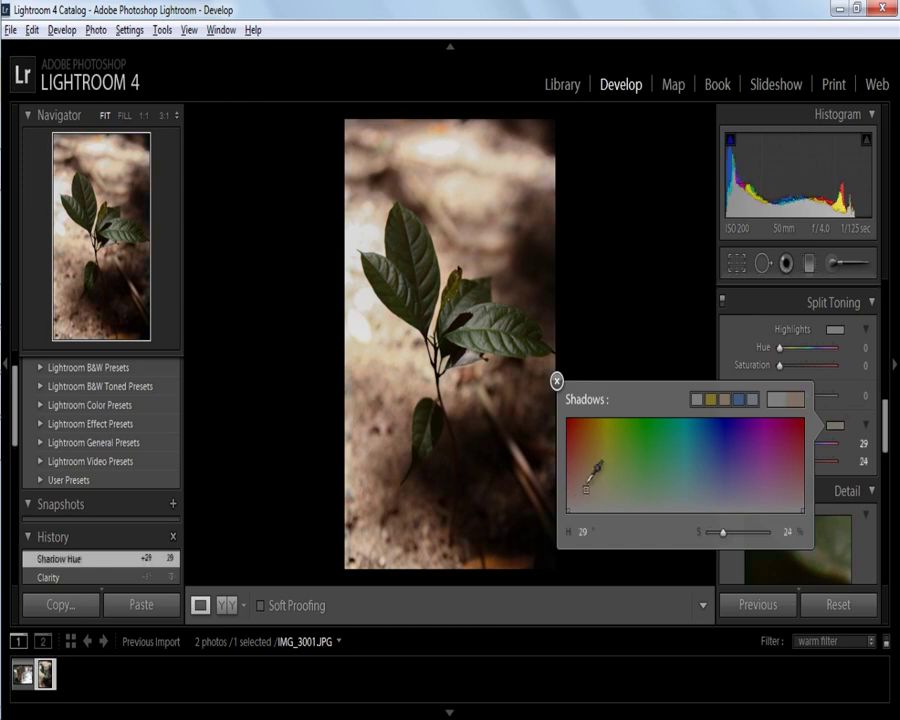
click(592, 481)
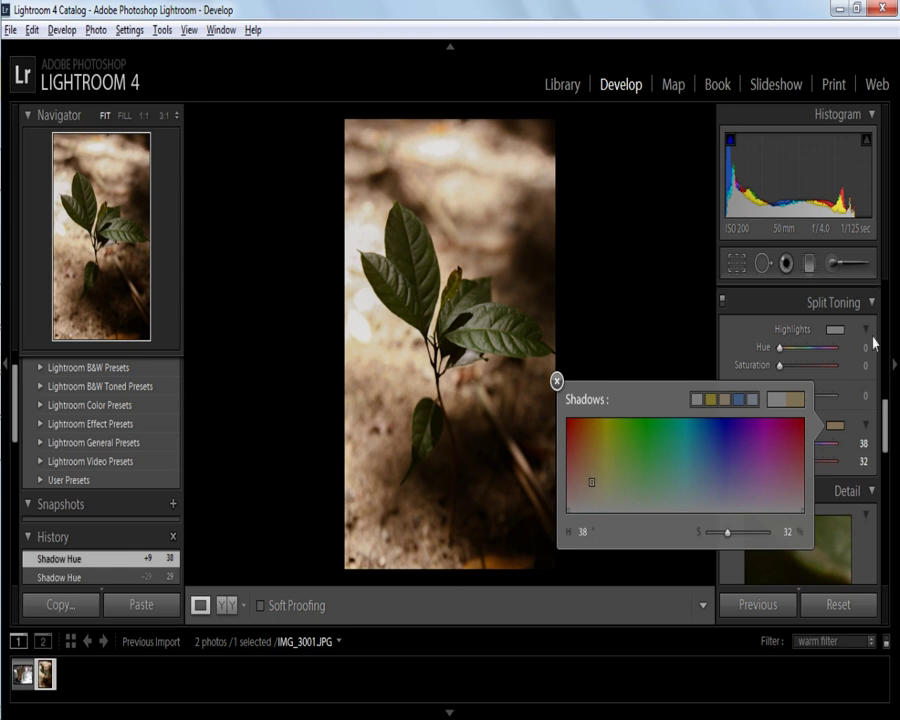
click(808, 383)
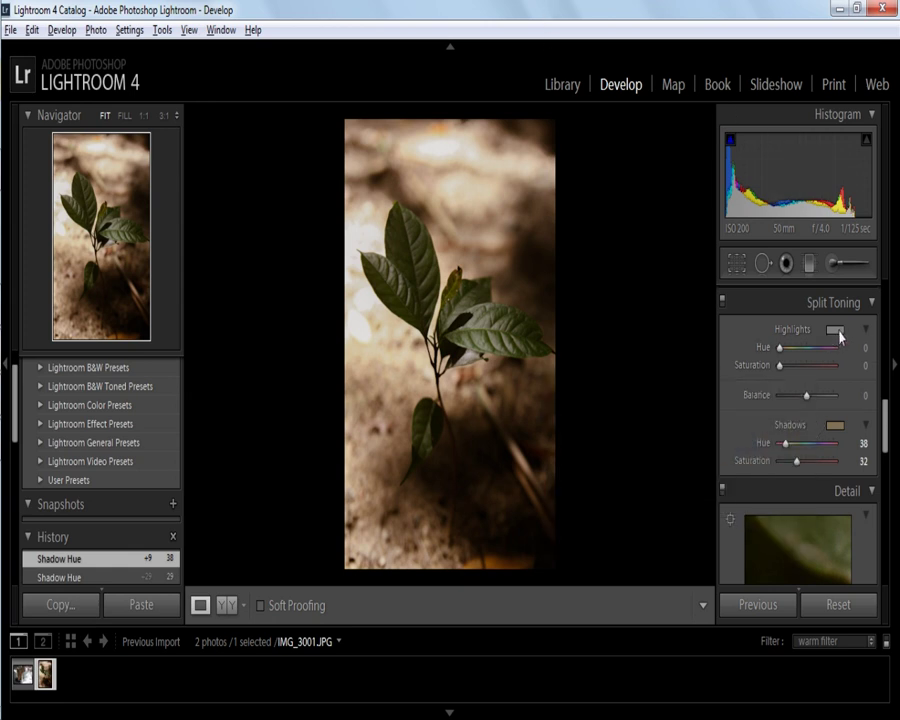
Step: Give the Split Toning highlights a cool tint of hue 176, saturation 18
click(836, 330)
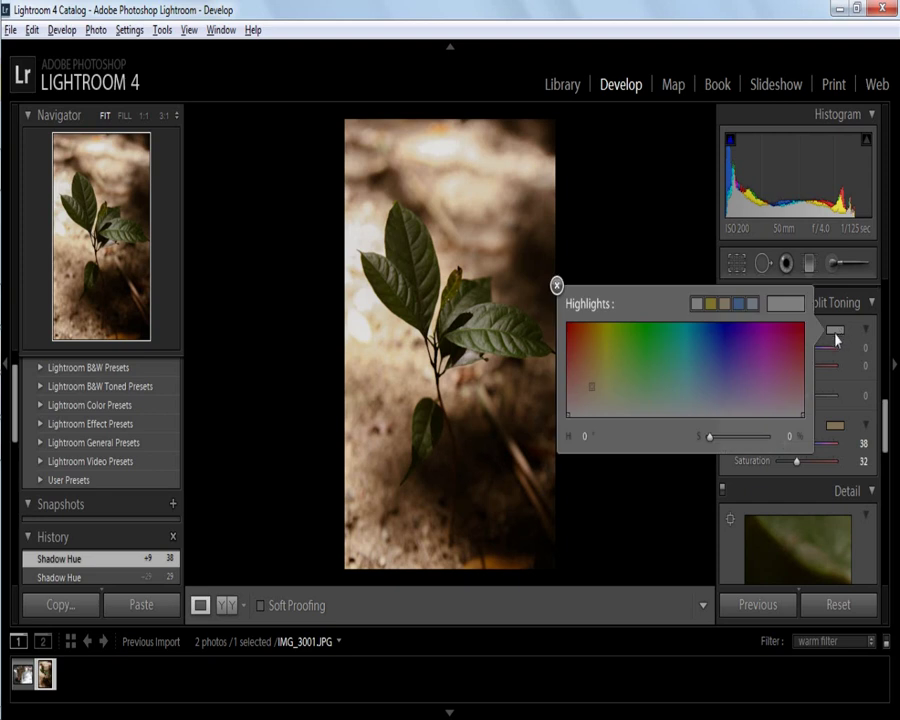
click(657, 389)
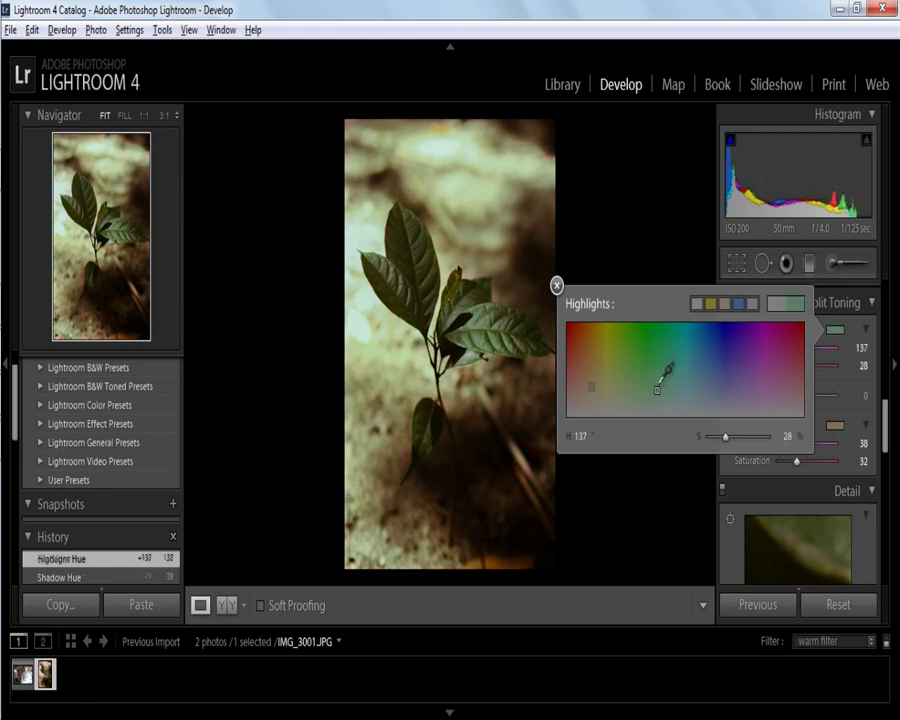
click(650, 398)
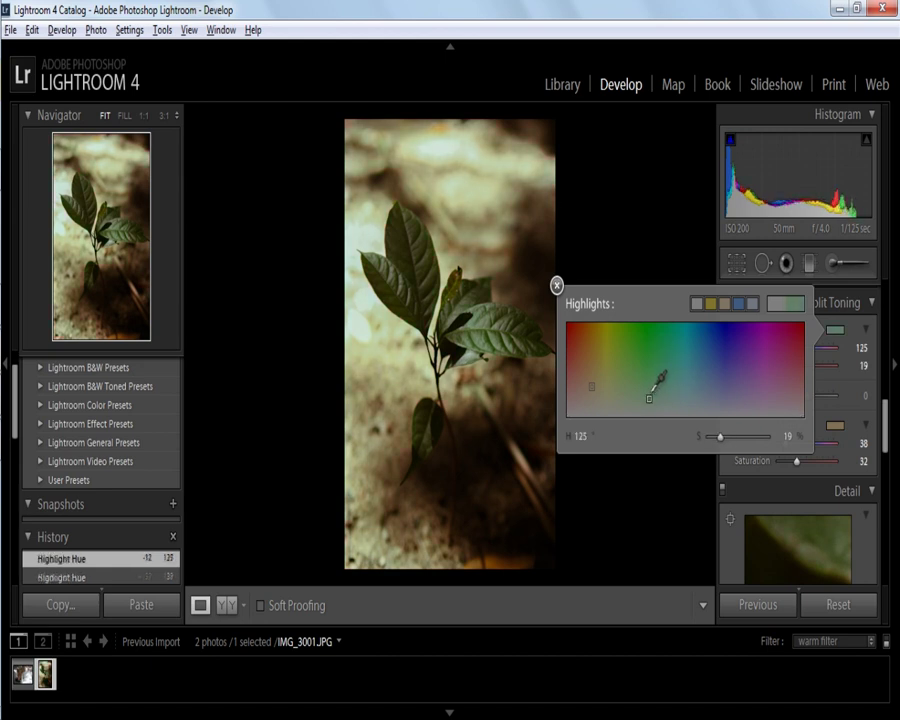
click(643, 402)
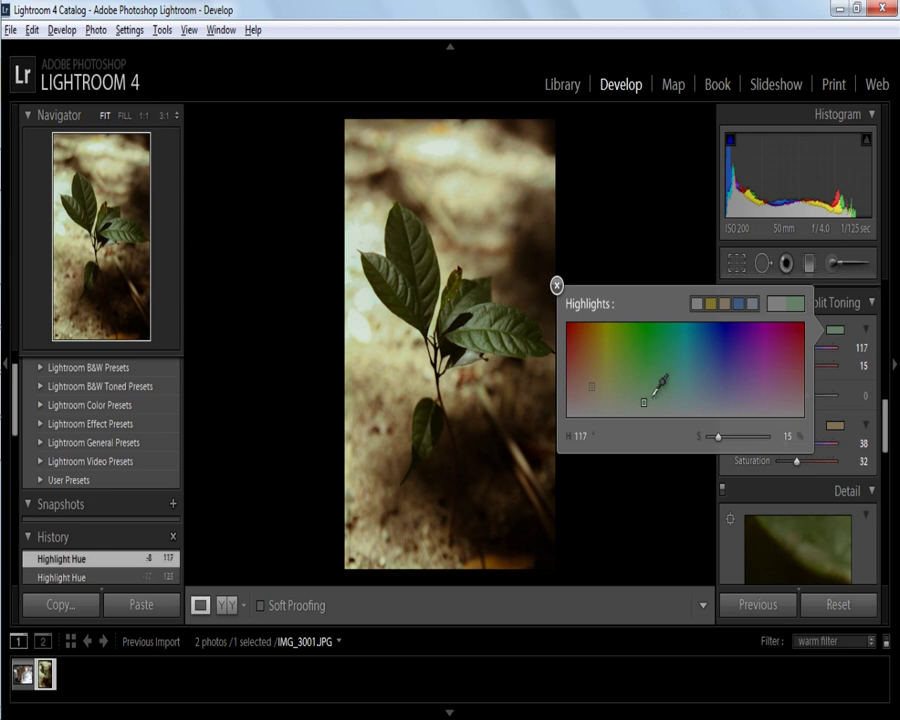
click(655, 404)
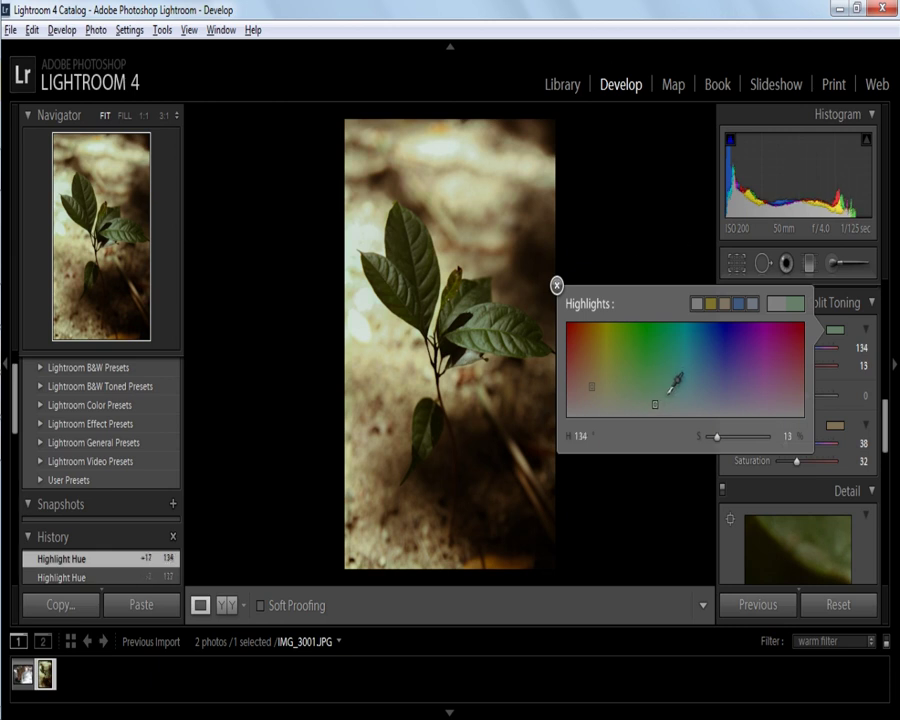
click(665, 400)
click(675, 399)
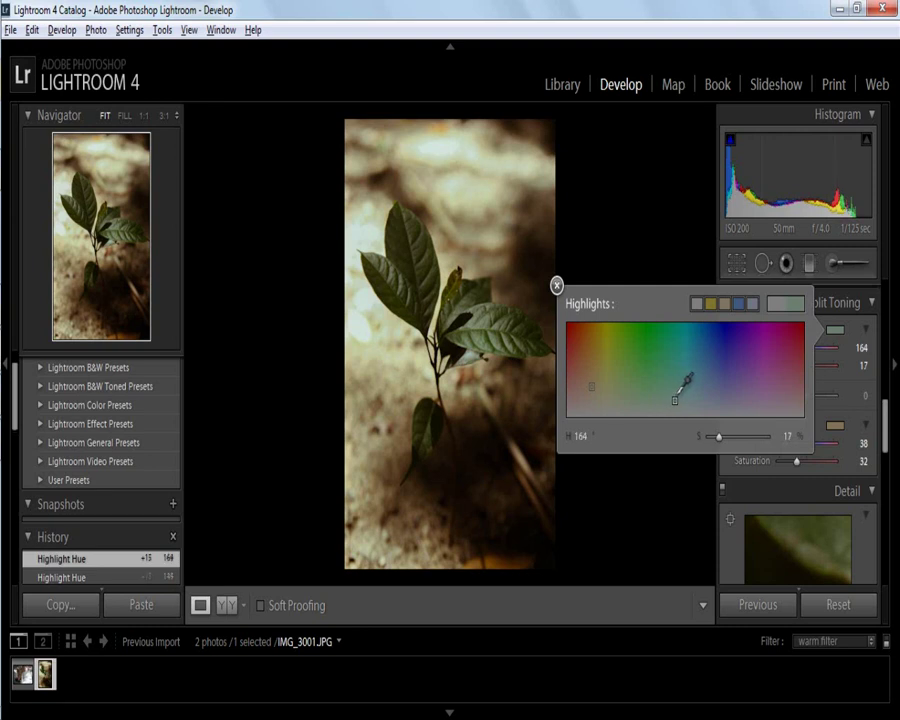
drag(675, 399, 683, 399)
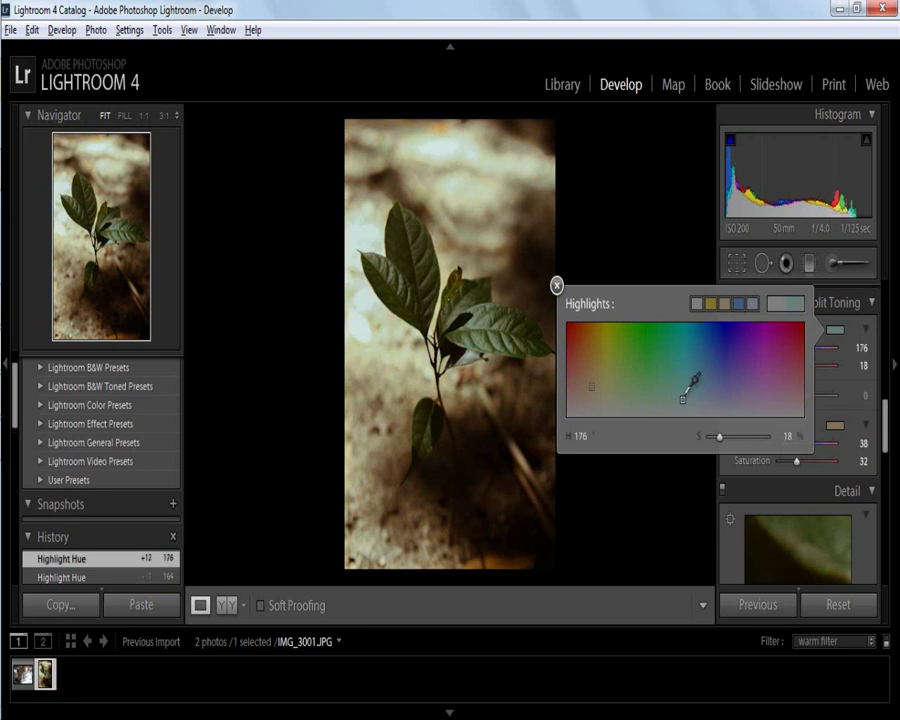
click(594, 6)
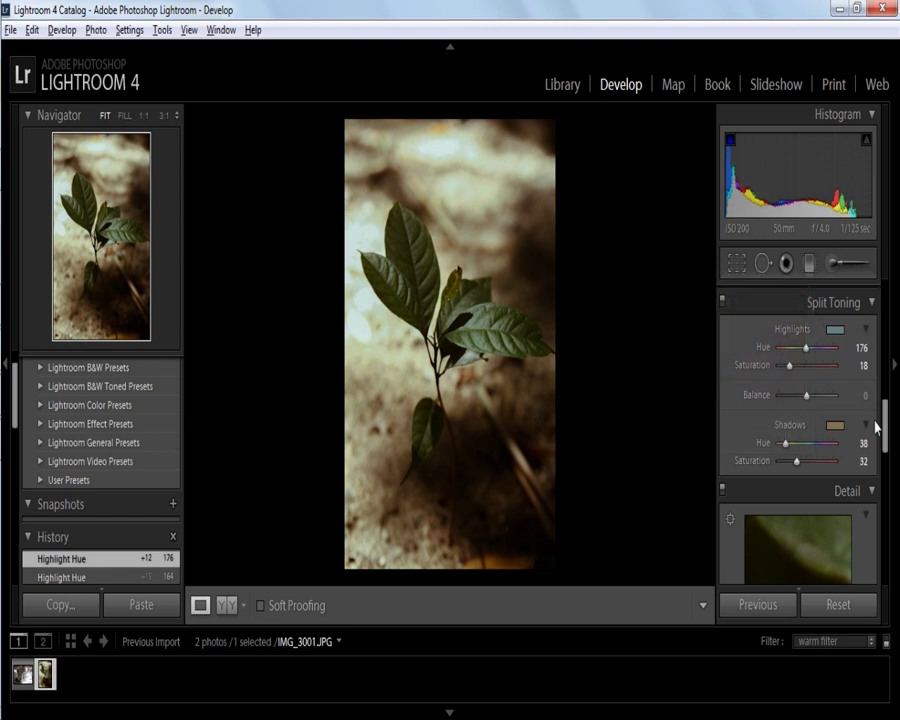
scroll(884, 418, up, 1)
Step: Set Lens Vignetting Amount to -100 and Midpoint to 100
mouse_move(884, 418)
mouse_down()
mouse_move(886, 322)
mouse_move(884, 483)
mouse_up()
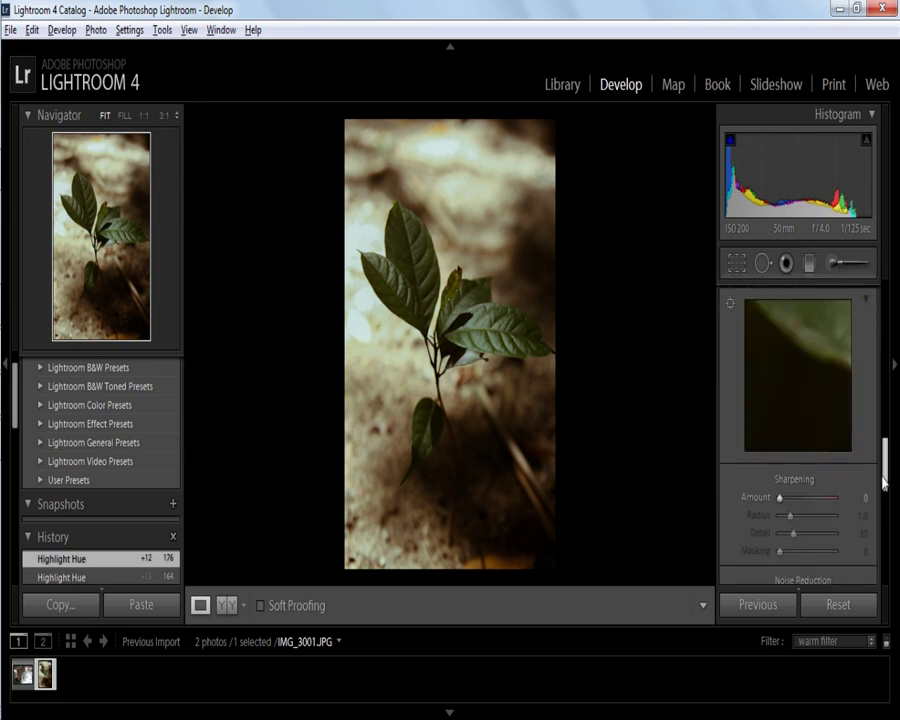
drag(882, 454, 886, 538)
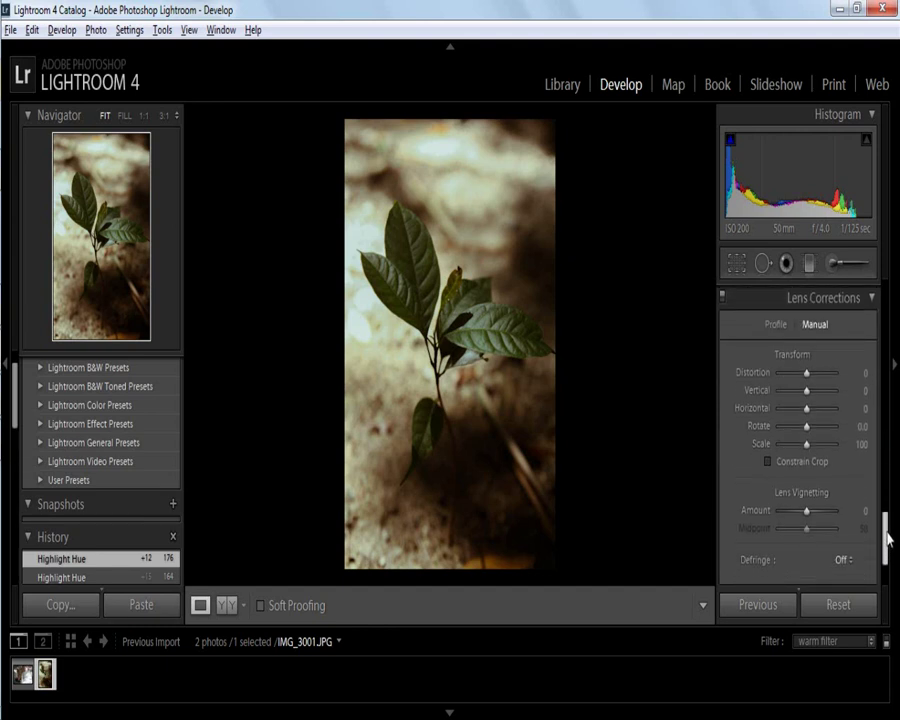
scroll(886, 538, down, 1)
scroll(883, 528, up, 2)
scroll(779, 484, up, 1)
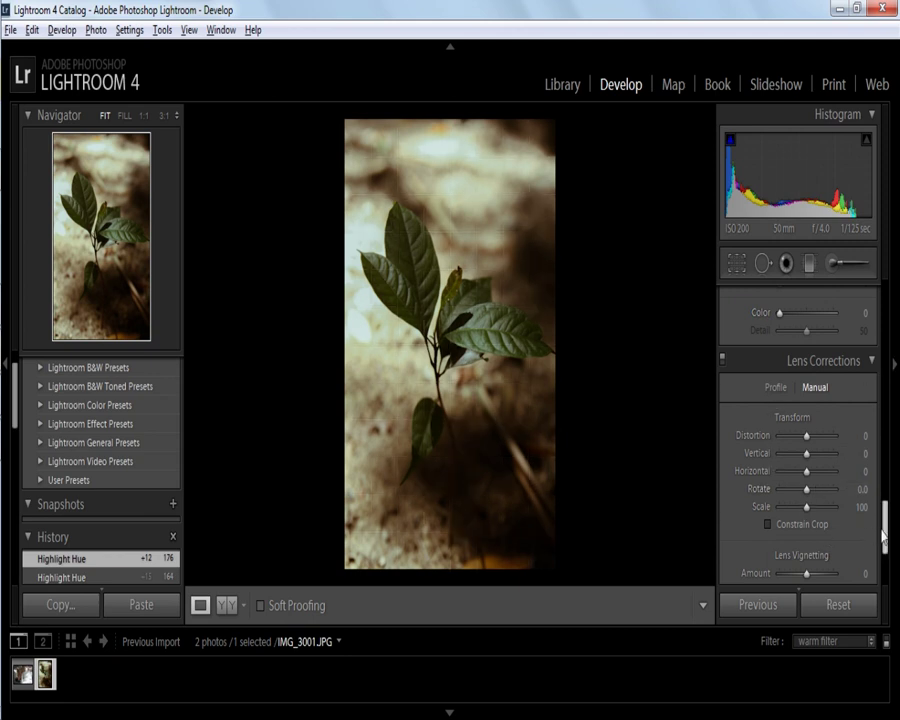
drag(874, 506, 878, 539)
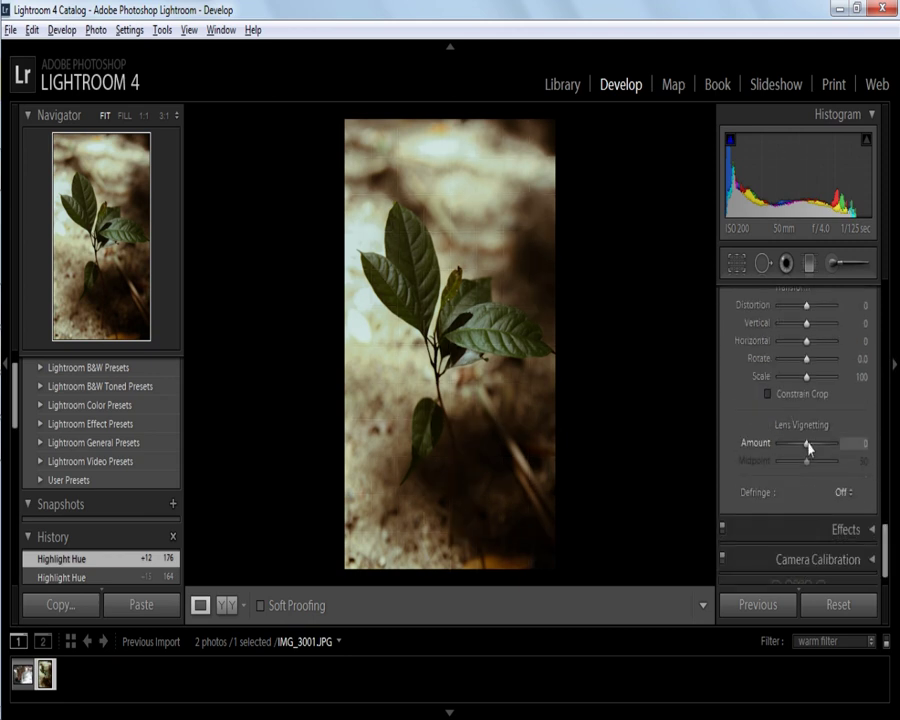
drag(806, 443, 757, 455)
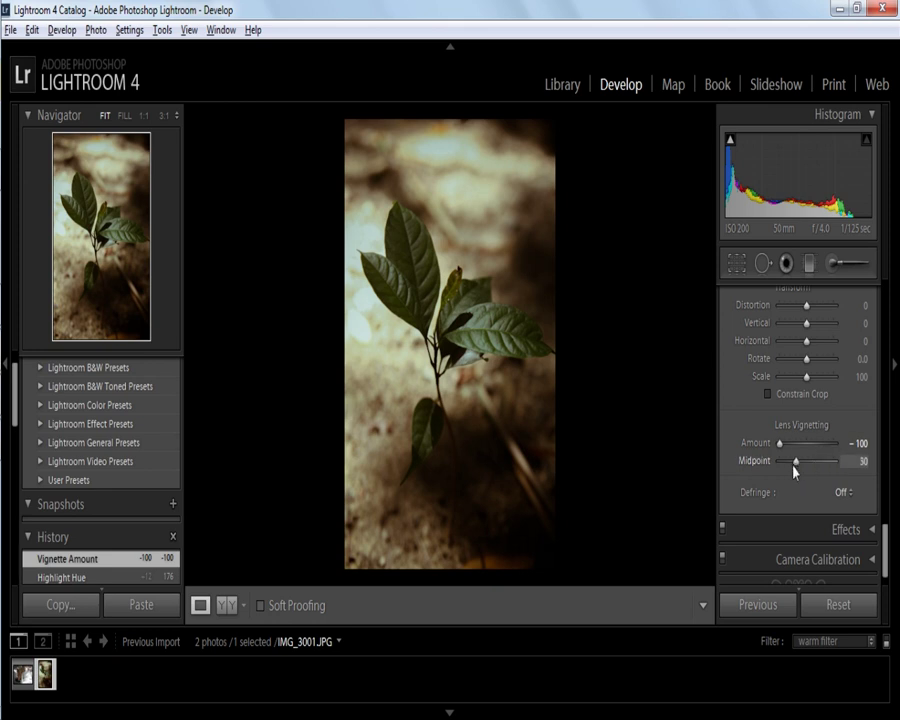
drag(795, 471, 762, 474)
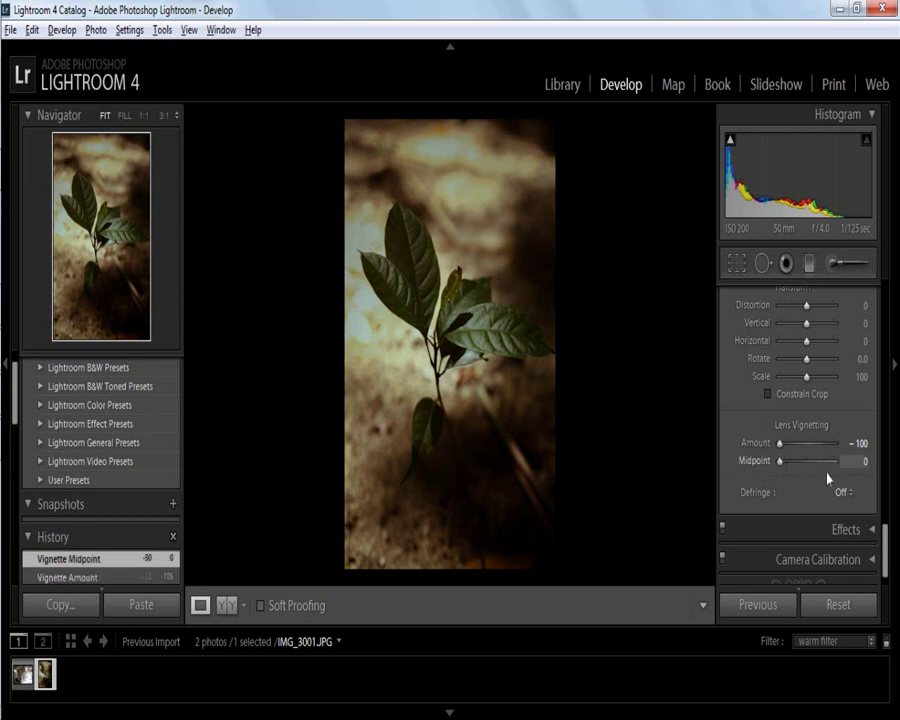
drag(828, 478, 848, 476)
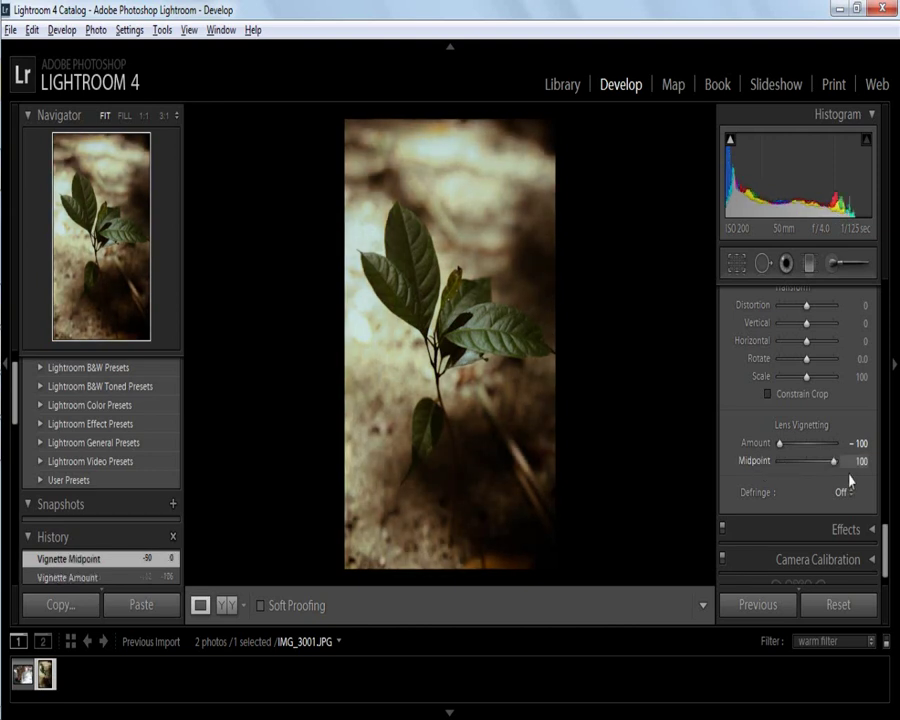
mouse_move(813, 471)
mouse_down()
mouse_move(803, 470)
mouse_move(868, 462)
mouse_up()
drag(885, 568, 887, 315)
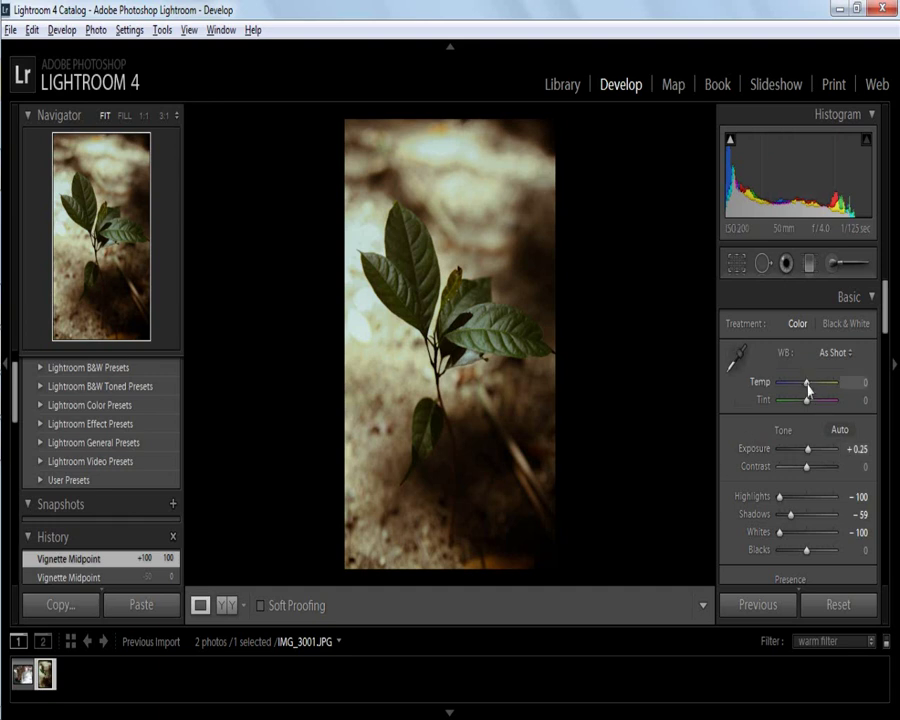
Step: Enter 0 for white balance Temp and Tint, making the white balance Custom
drag(807, 387, 803, 400)
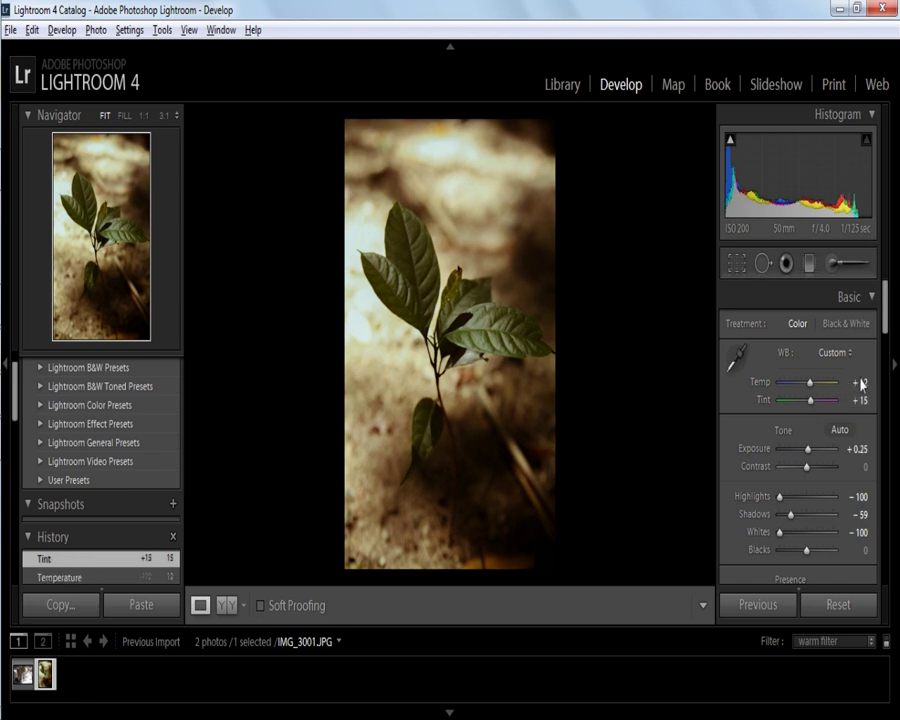
click(862, 383)
text(0)
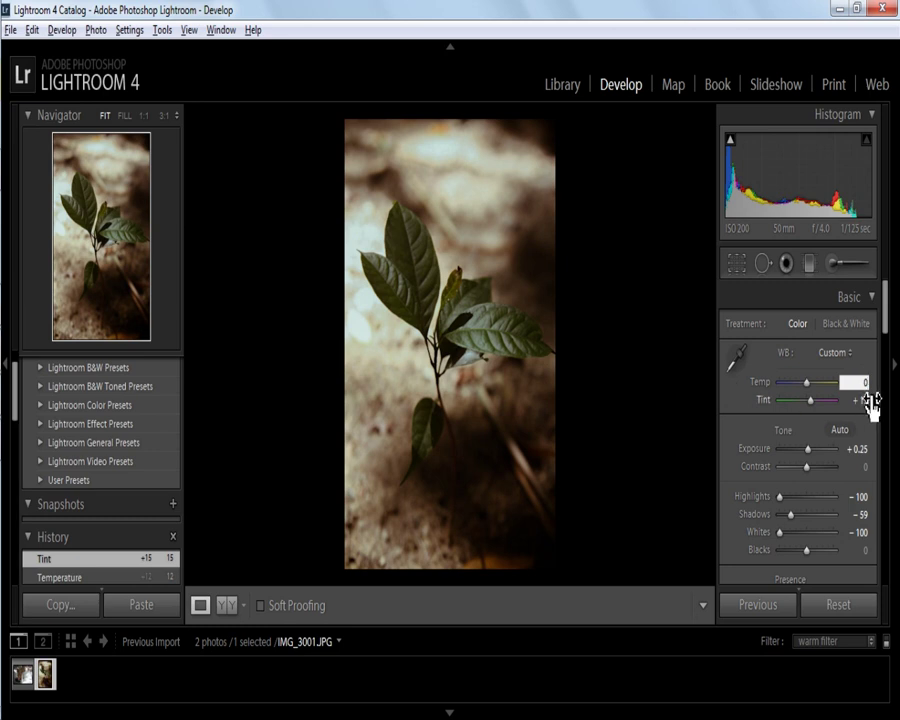
click(866, 400)
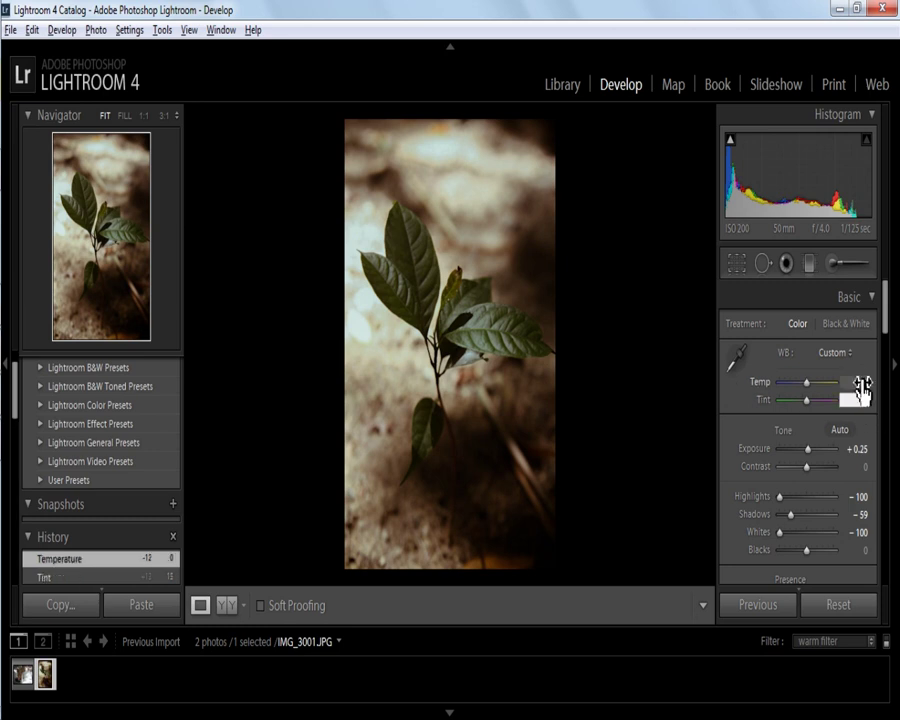
text(0)
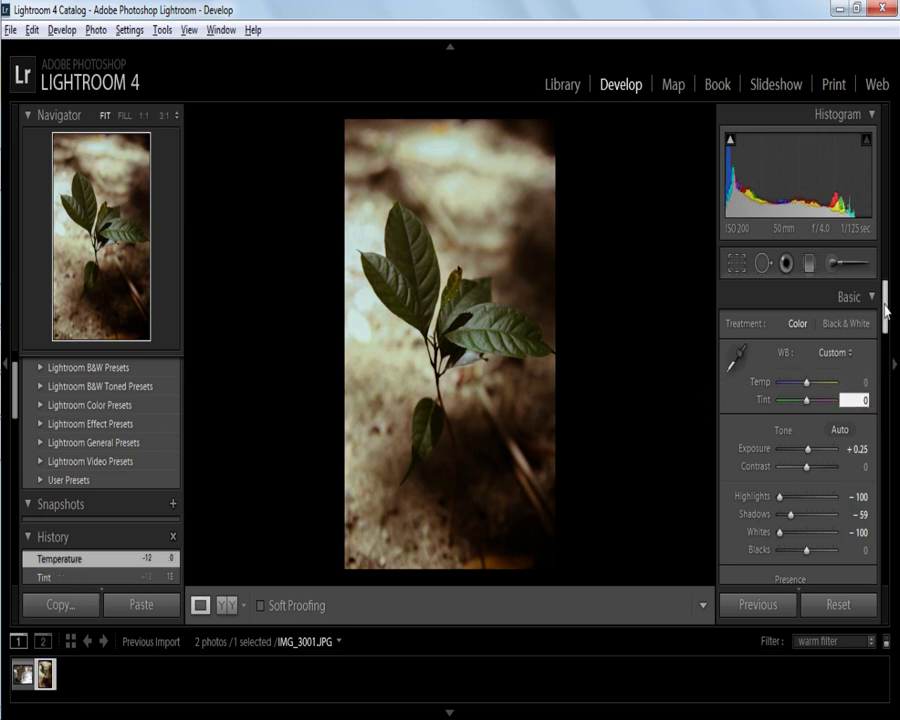
drag(885, 307, 885, 311)
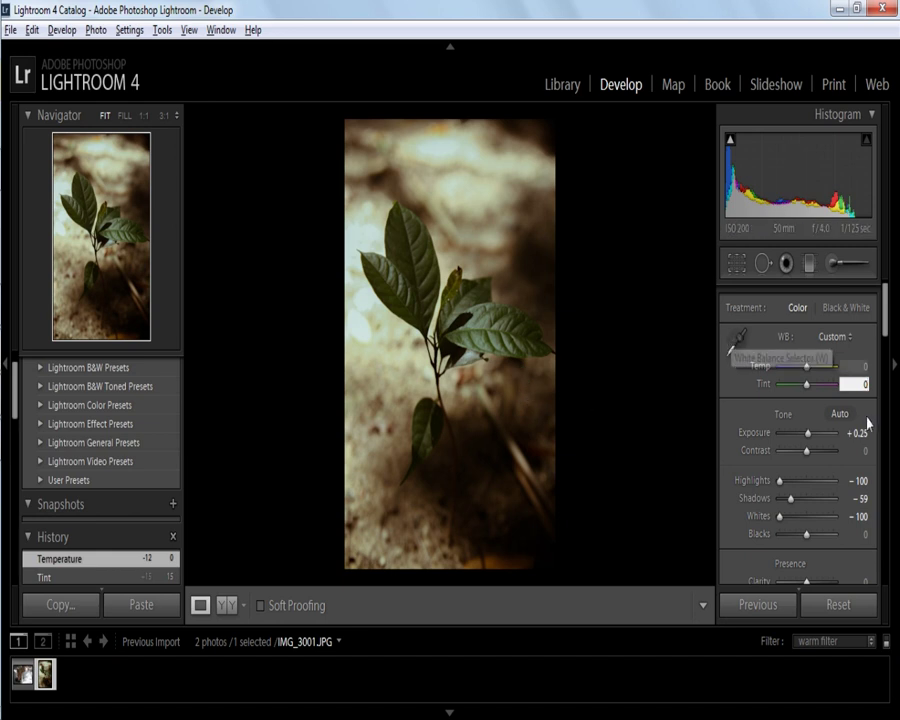
Step: In the Basic panel, bring the plant photo to Exposure +0.49, Contrast −12 and Shadows −100
drag(778, 489, 778, 487)
drag(806, 432, 810, 446)
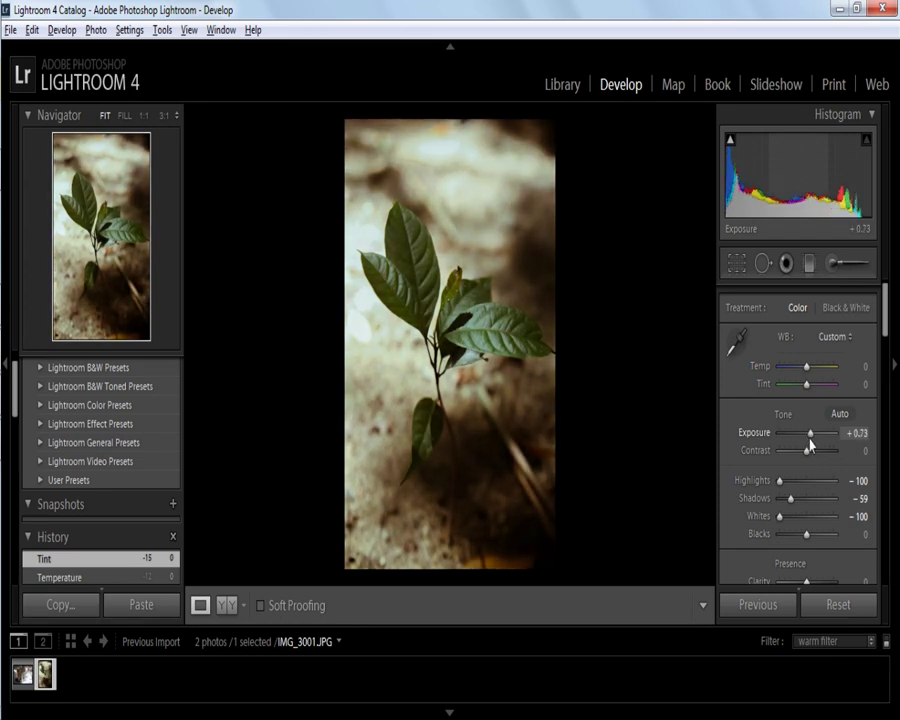
drag(808, 455, 816, 461)
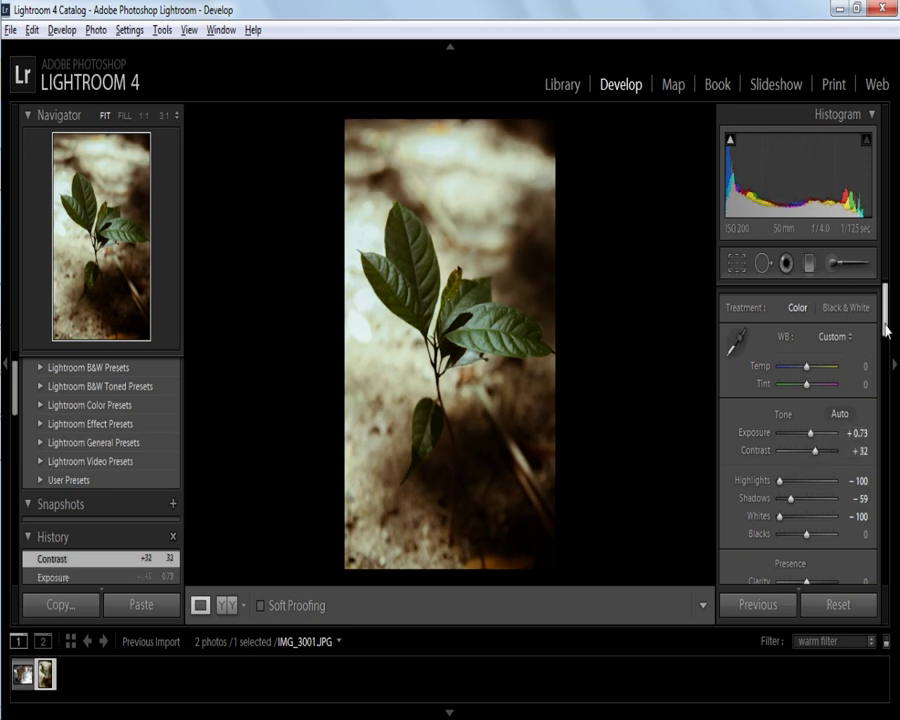
drag(885, 327, 885, 340)
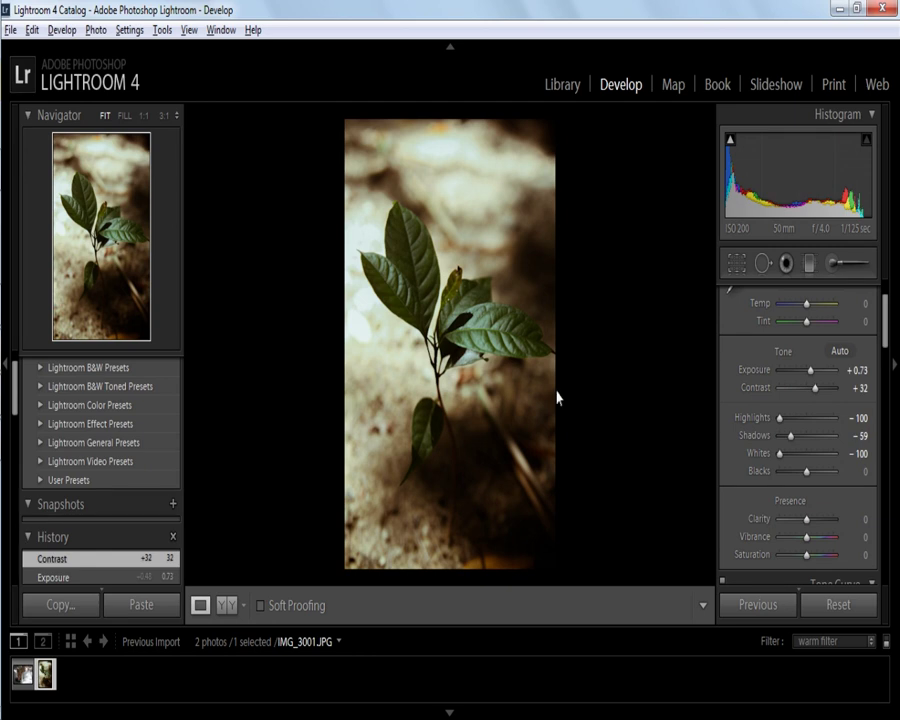
double_click(808, 378)
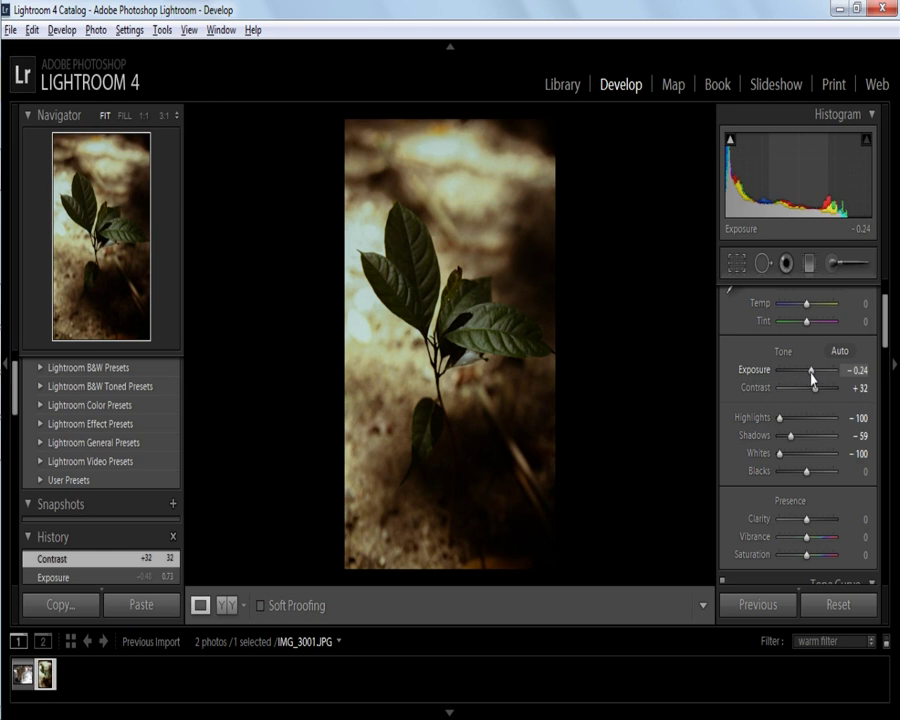
mouse_move(808, 378)
mouse_down()
mouse_move(797, 399)
mouse_move(808, 396)
mouse_up()
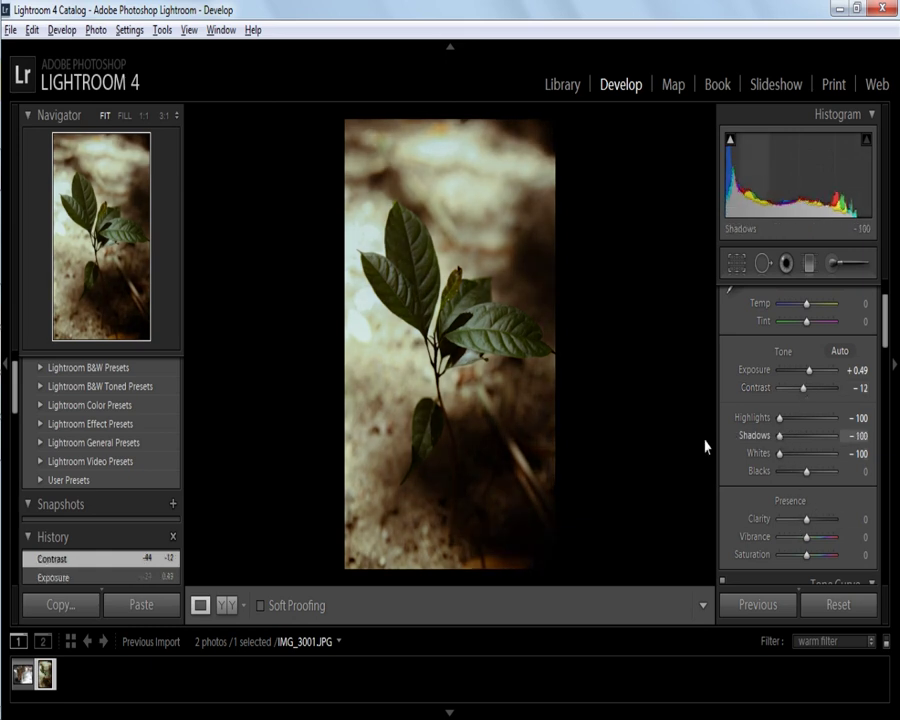
drag(790, 435, 768, 436)
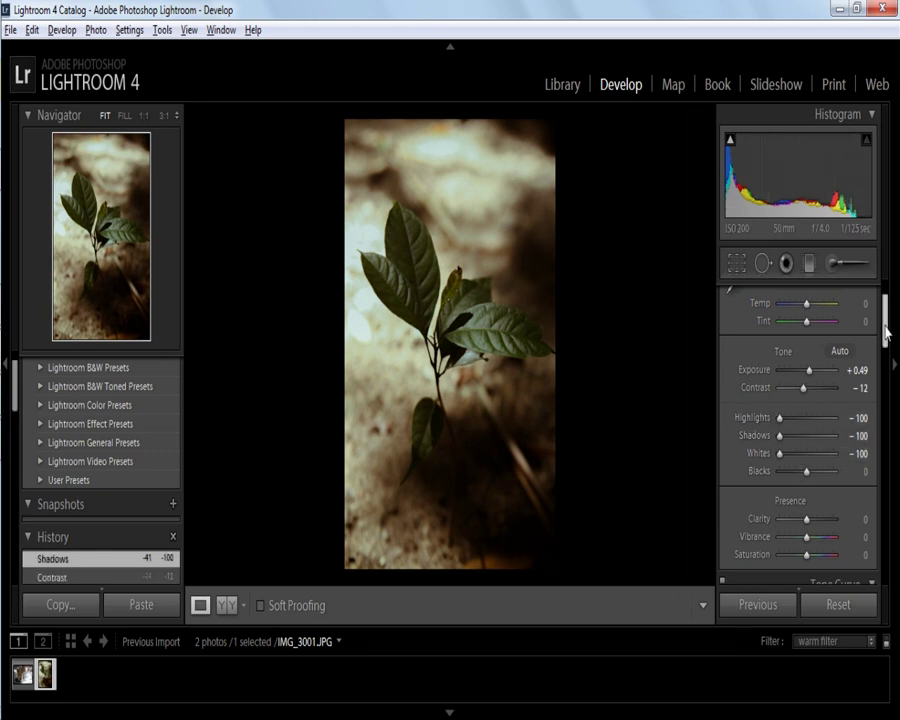
mouse_move(885, 330)
mouse_down()
mouse_move(885, 352)
mouse_move(885, 340)
mouse_up()
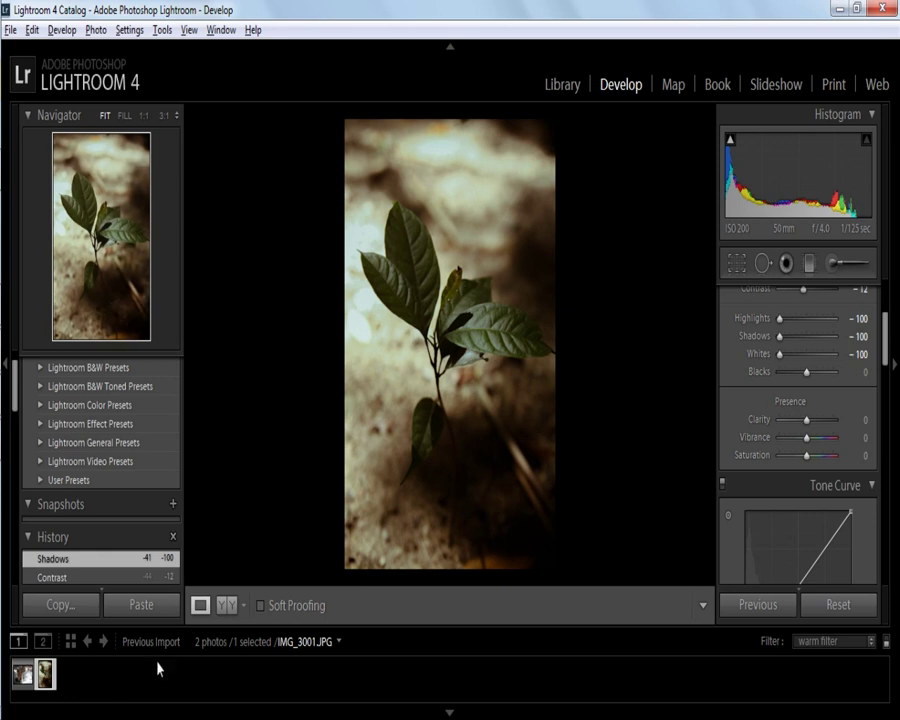
Step: Select both filmstrip photos with the notebook photo active and synchronize its settings onto both
click(44, 676)
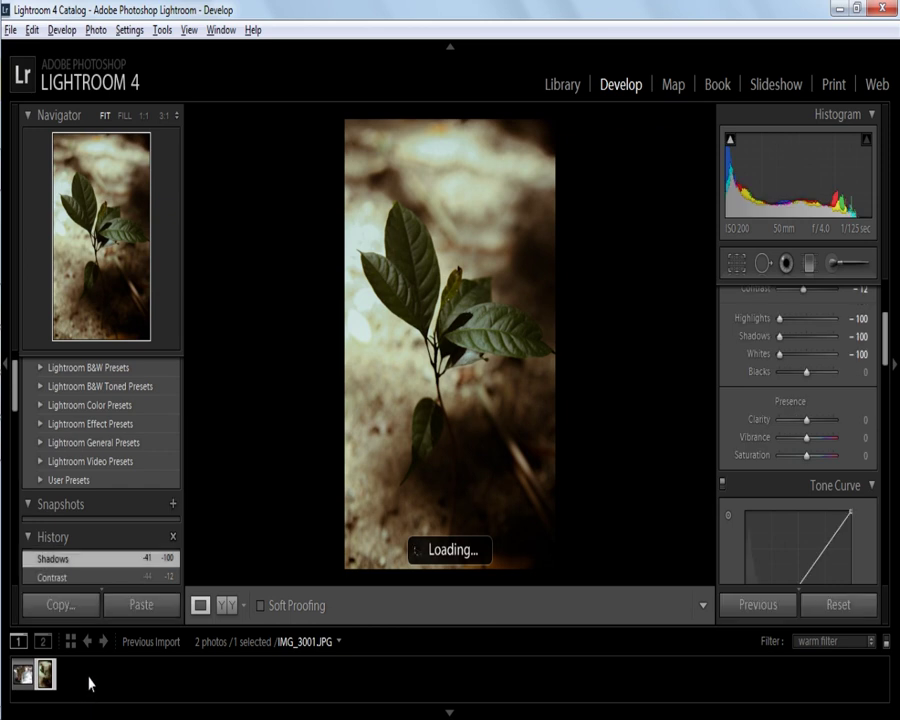
click(30, 675)
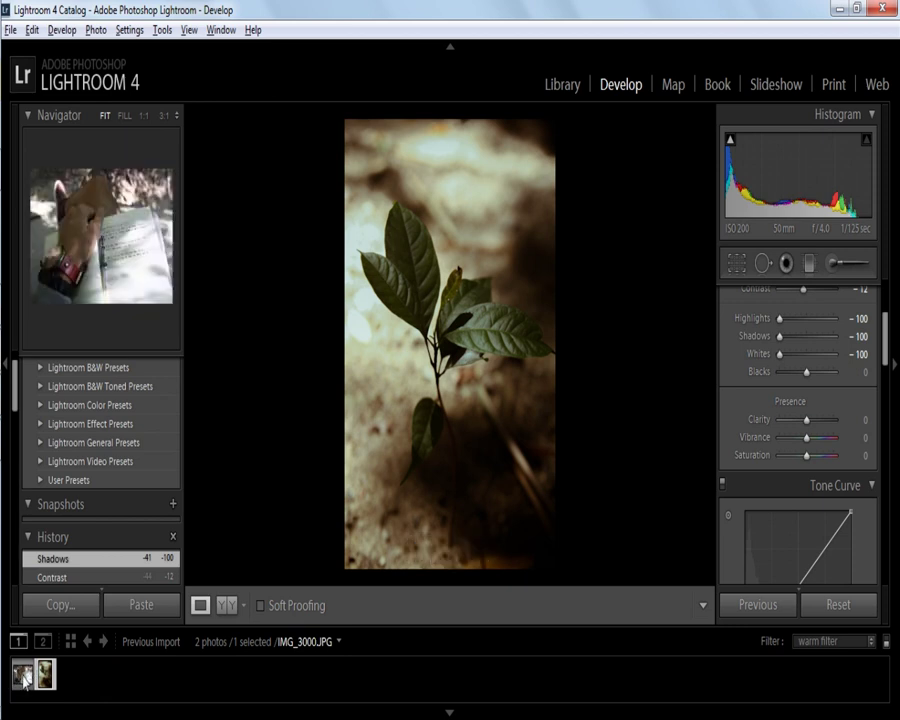
ctrl+click(45, 675)
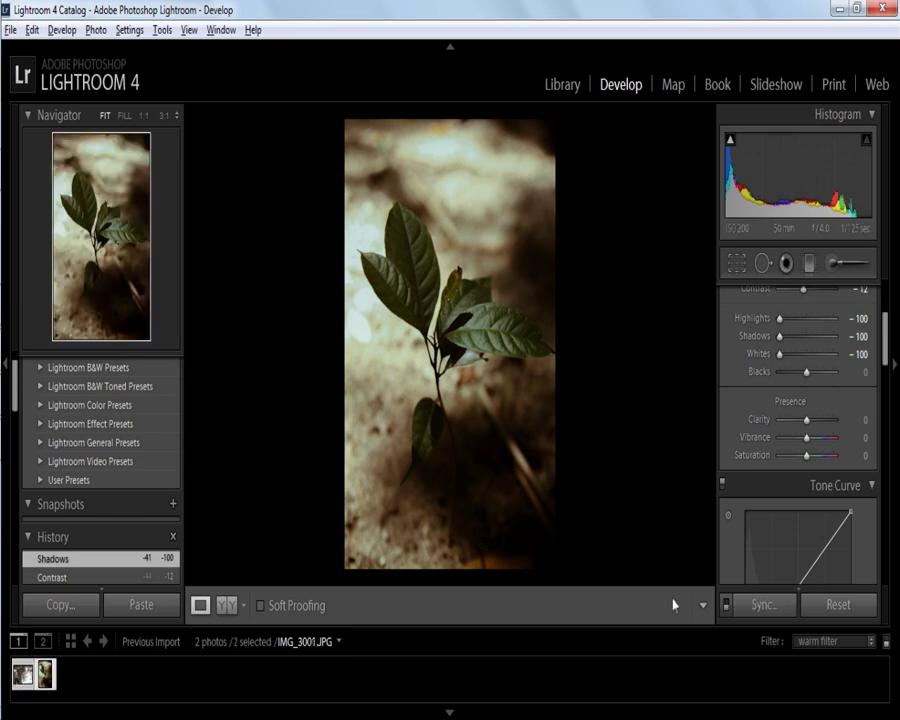
click(21, 676)
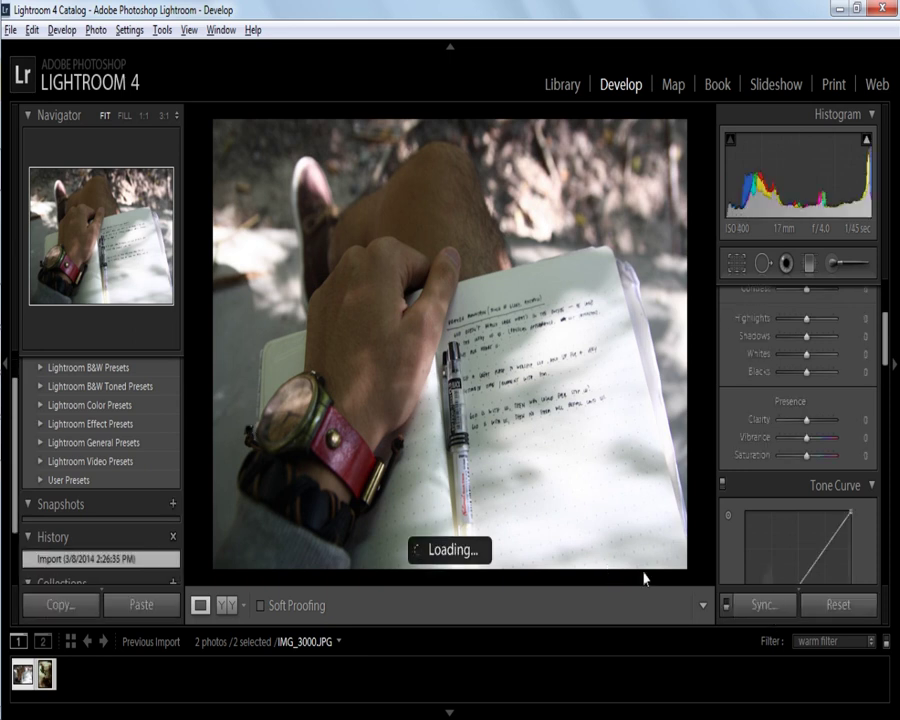
click(765, 606)
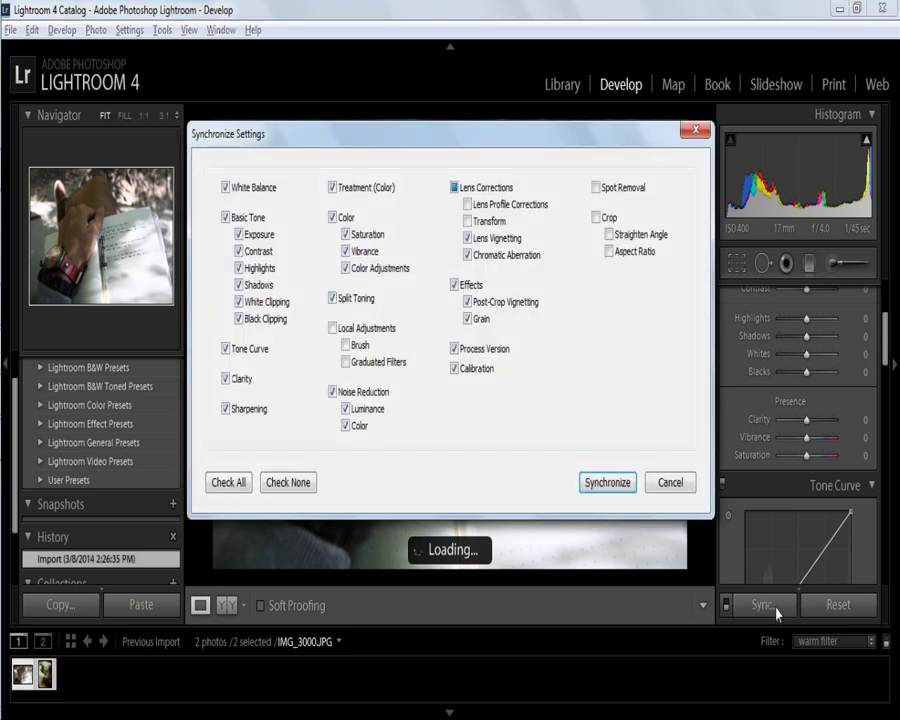
click(606, 482)
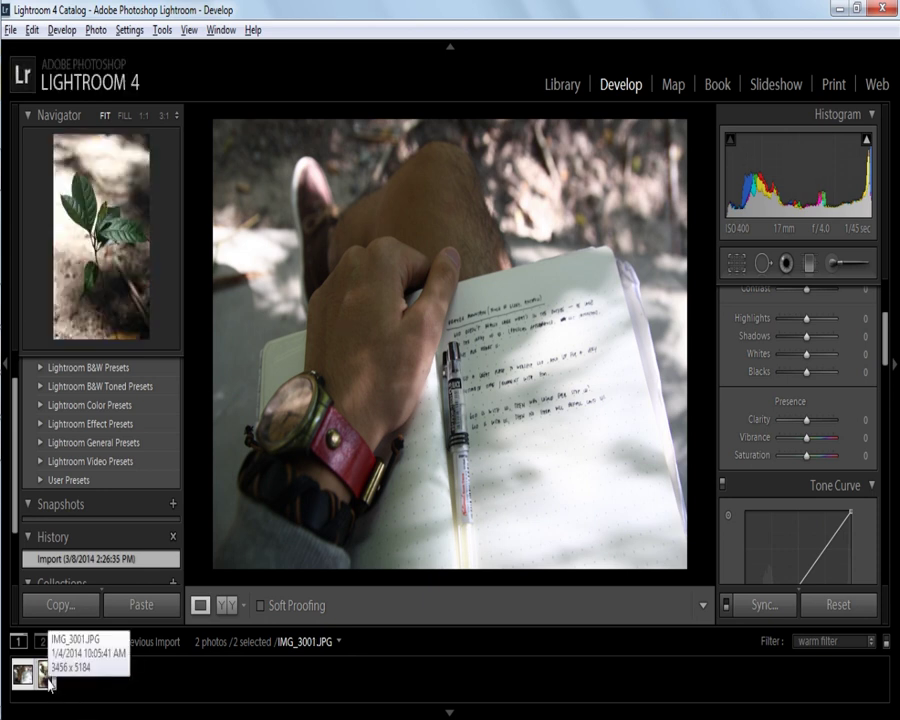
Step: Undo the synchronization and select only the plant photo
key(ctrl+z)
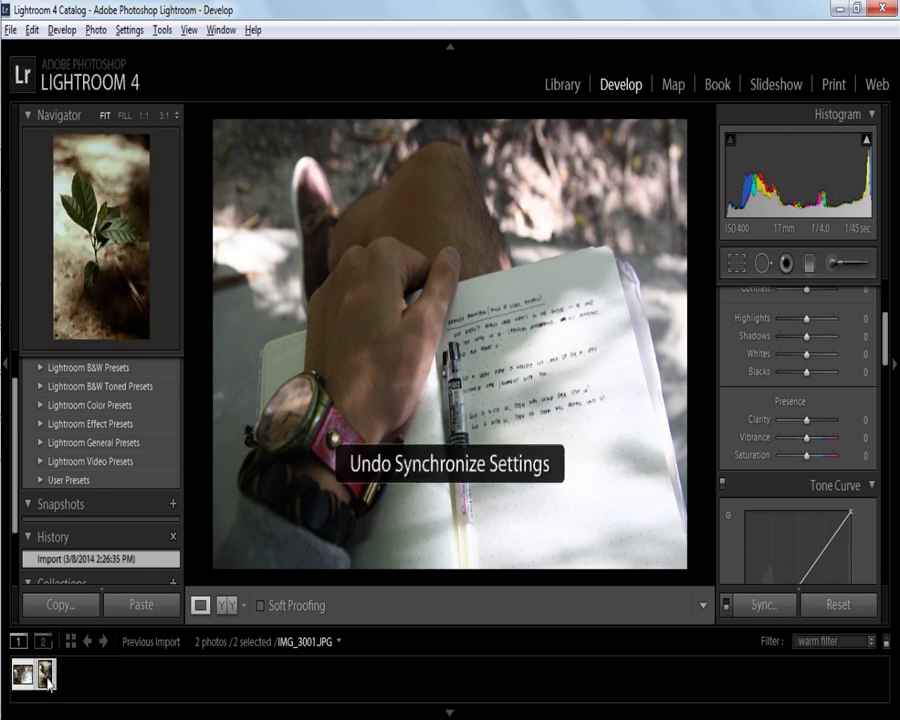
click(46, 675)
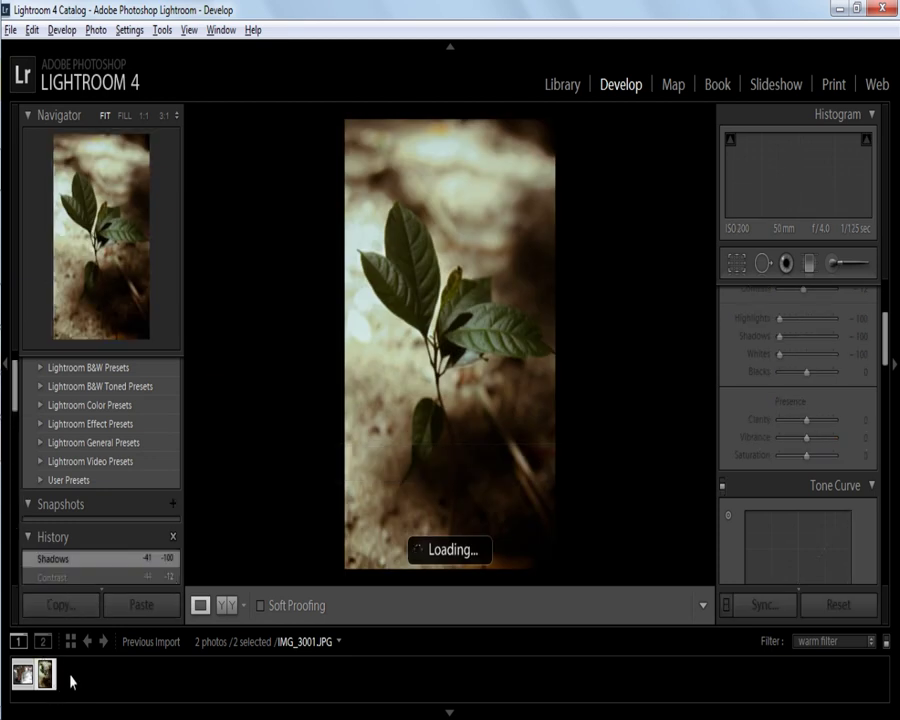
click(47, 677)
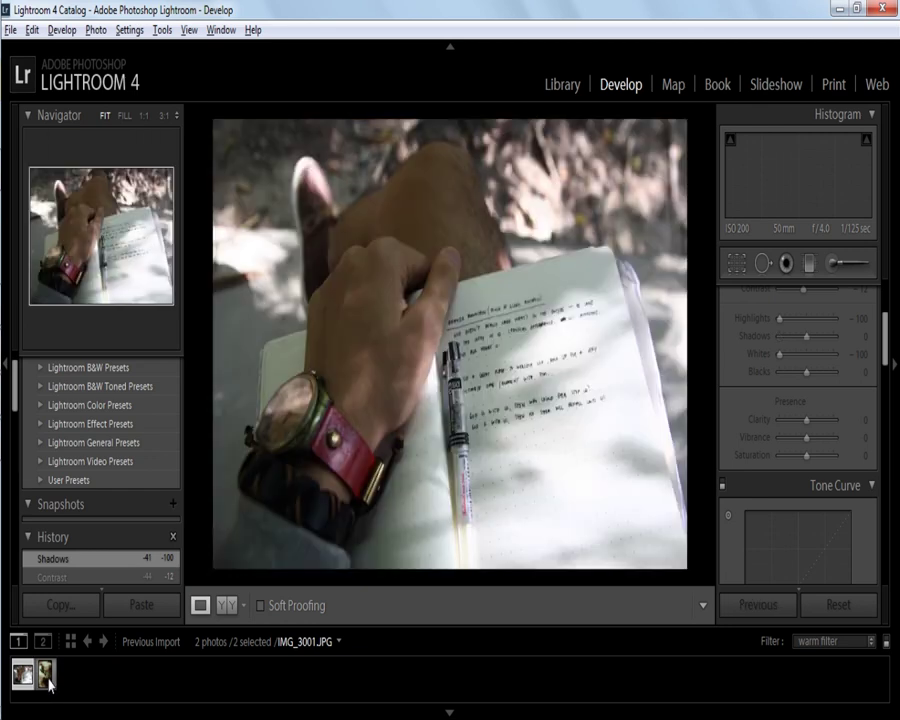
click(47, 677)
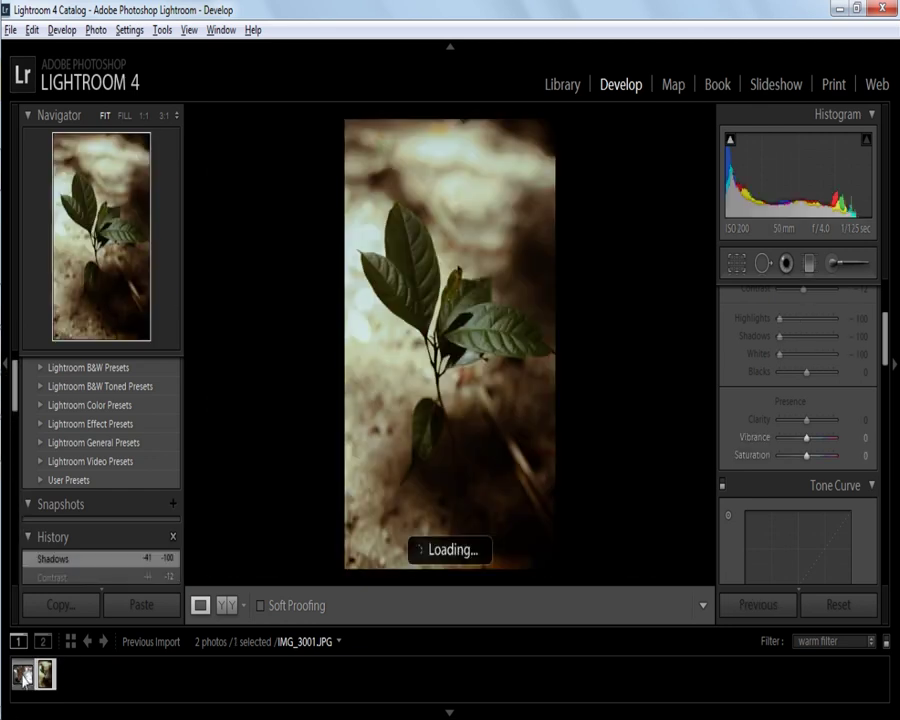
Step: Sync the plant photo's settings onto the notebook photo and show the notebook photo
ctrl+click(24, 677)
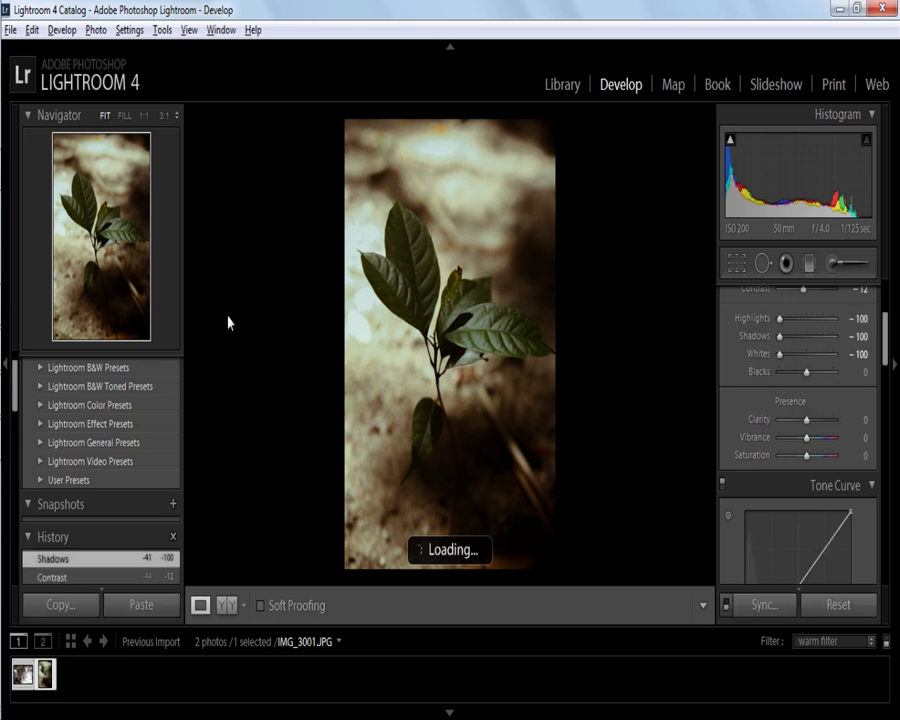
click(763, 605)
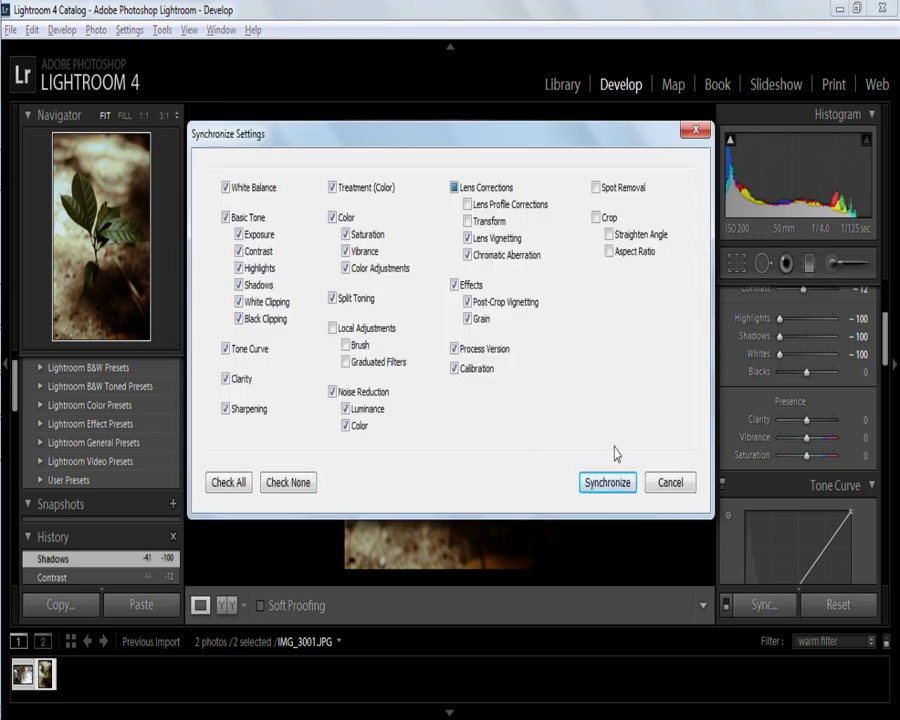
click(612, 485)
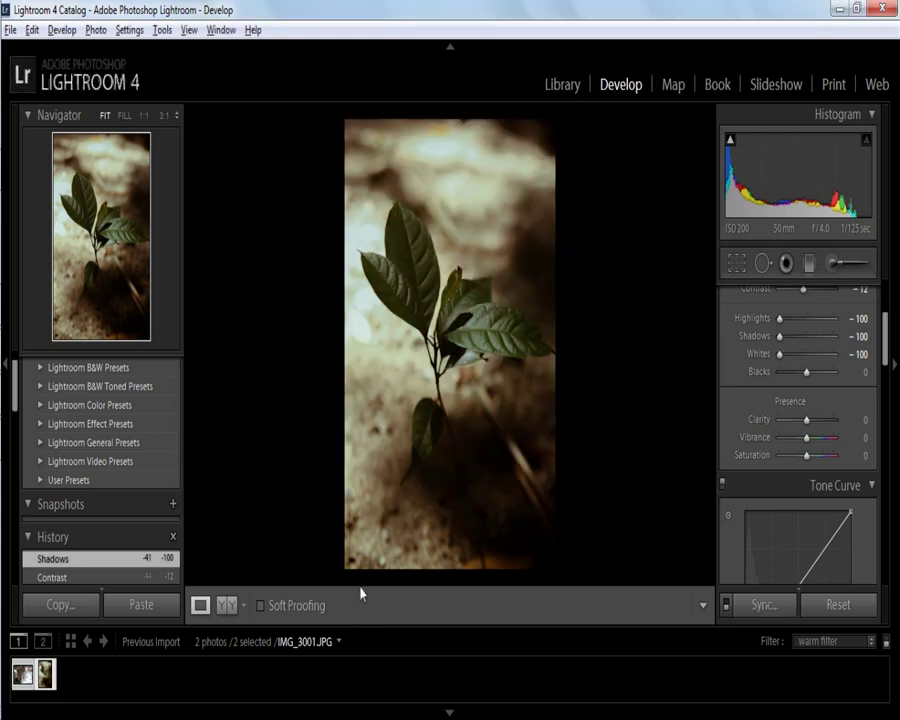
click(28, 678)
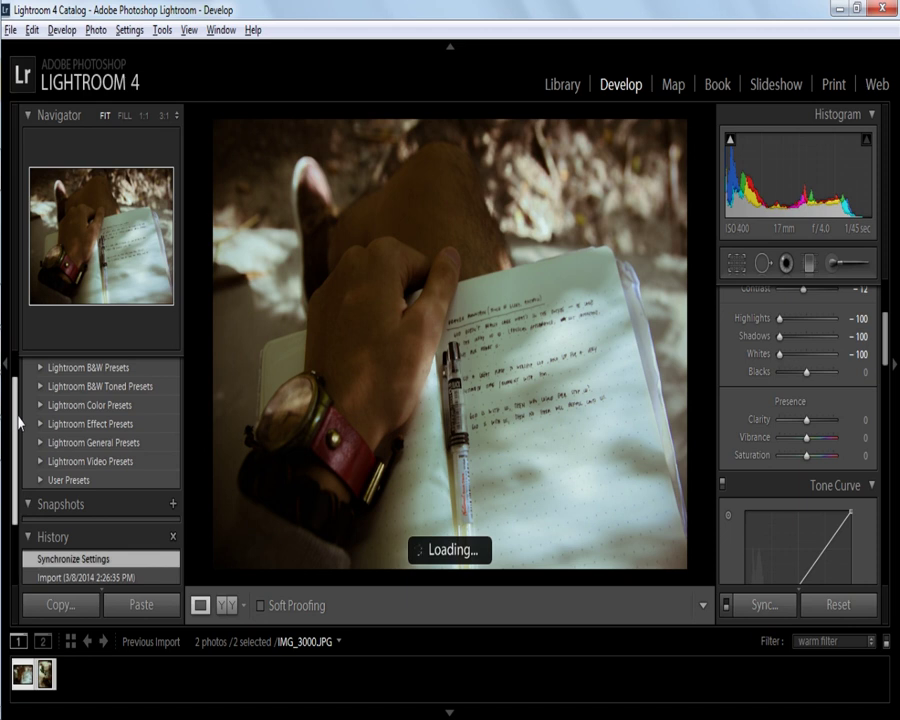
scroll(18, 425, down, 1)
scroll(18, 440, down, 2)
scroll(18, 450, down, 1)
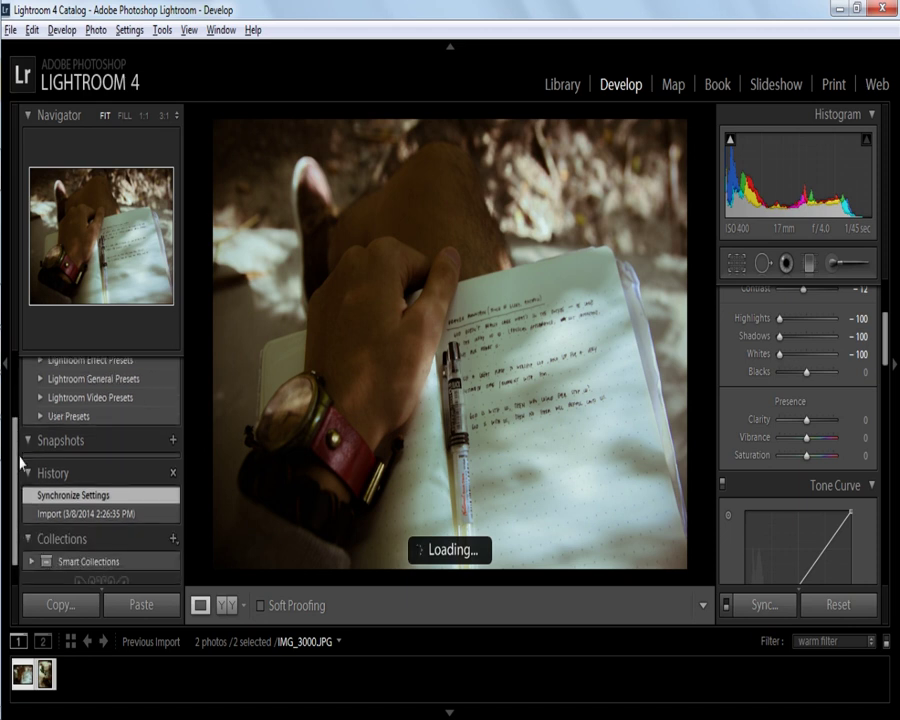
click(65, 519)
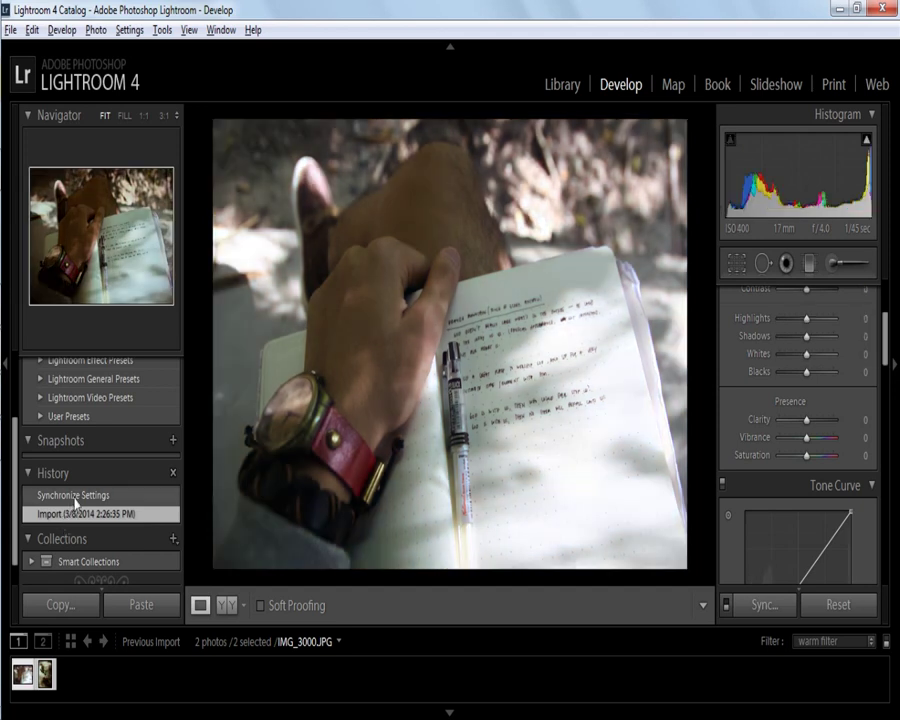
click(75, 497)
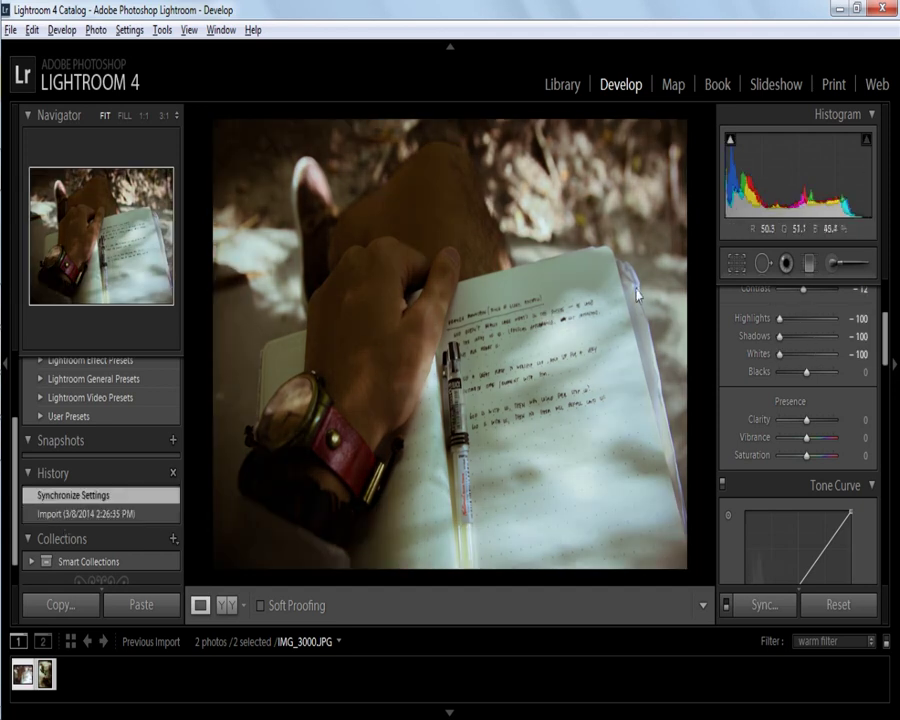
drag(884, 345, 887, 502)
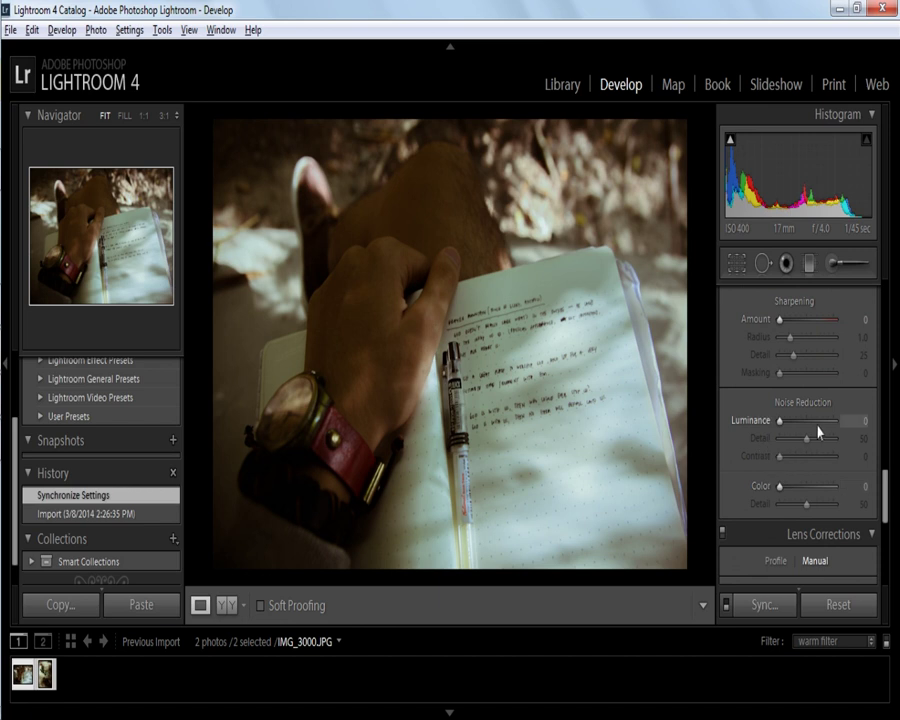
Step: Set Lens Corrections vignetting to Amount −7 and Midpoint 54 on the notebook photo
click(890, 533)
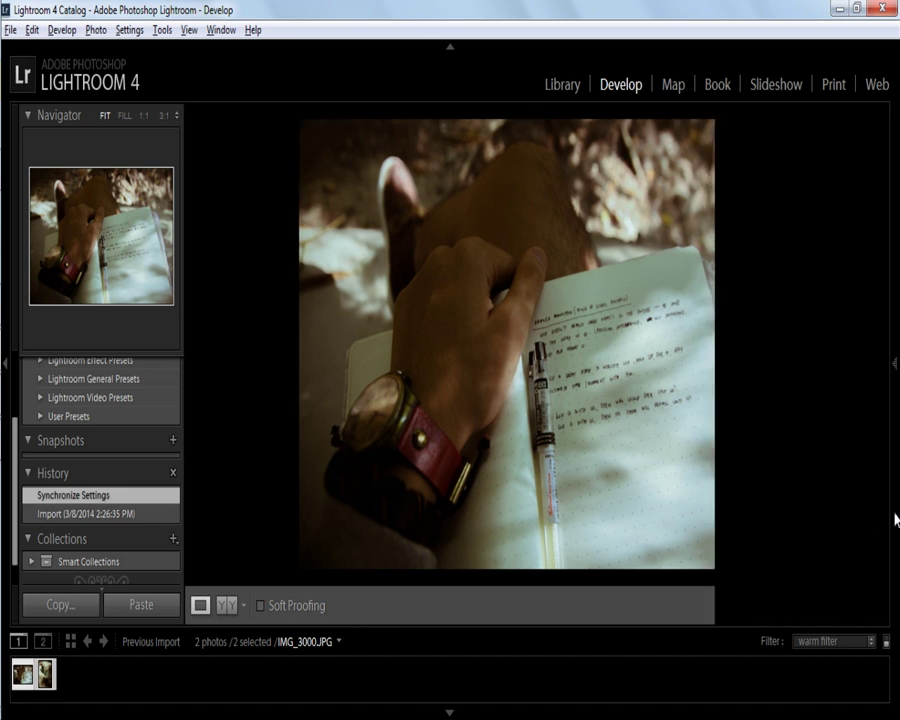
click(889, 510)
scroll(885, 493, down, 3)
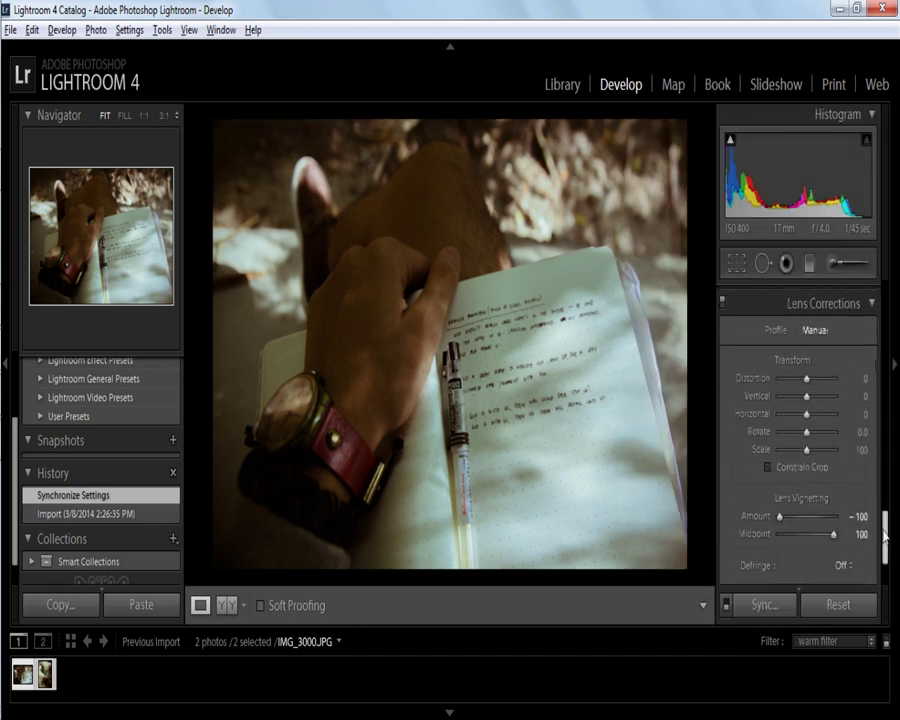
scroll(800, 520, down, 2)
mouse_move(806, 491)
mouse_down()
mouse_move(798, 499)
mouse_move(784, 492)
mouse_up()
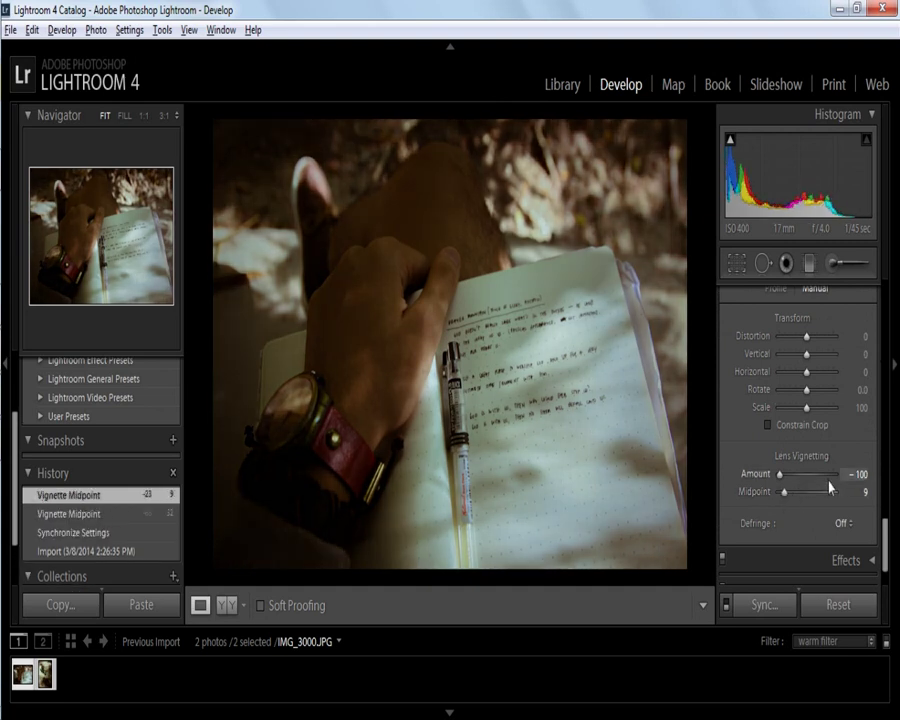
mouse_move(780, 474)
mouse_down()
mouse_move(805, 474)
mouse_move(806, 497)
mouse_up()
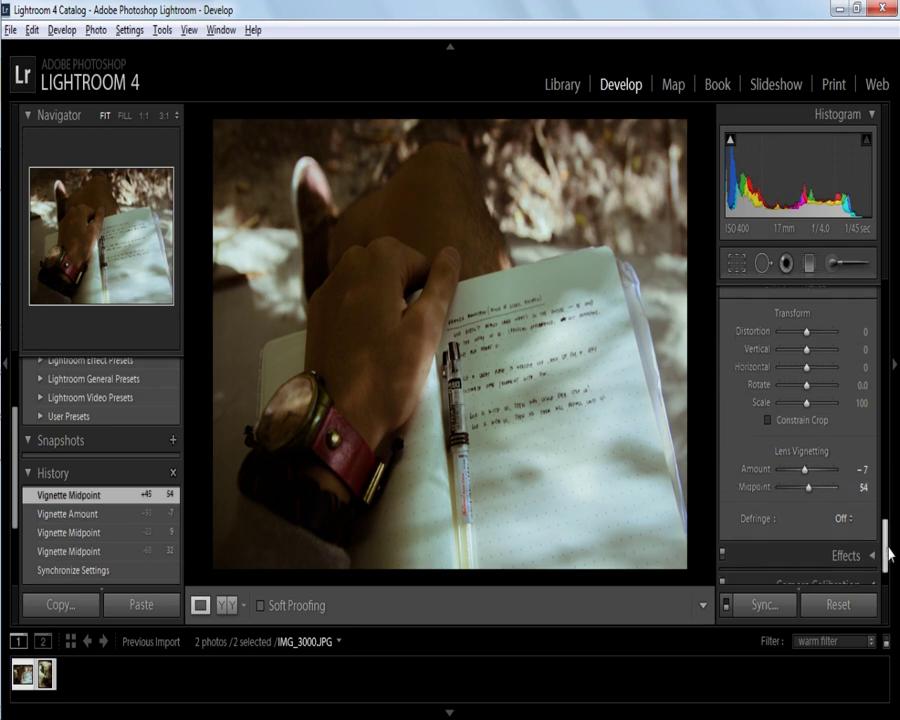
drag(885, 540, 884, 290)
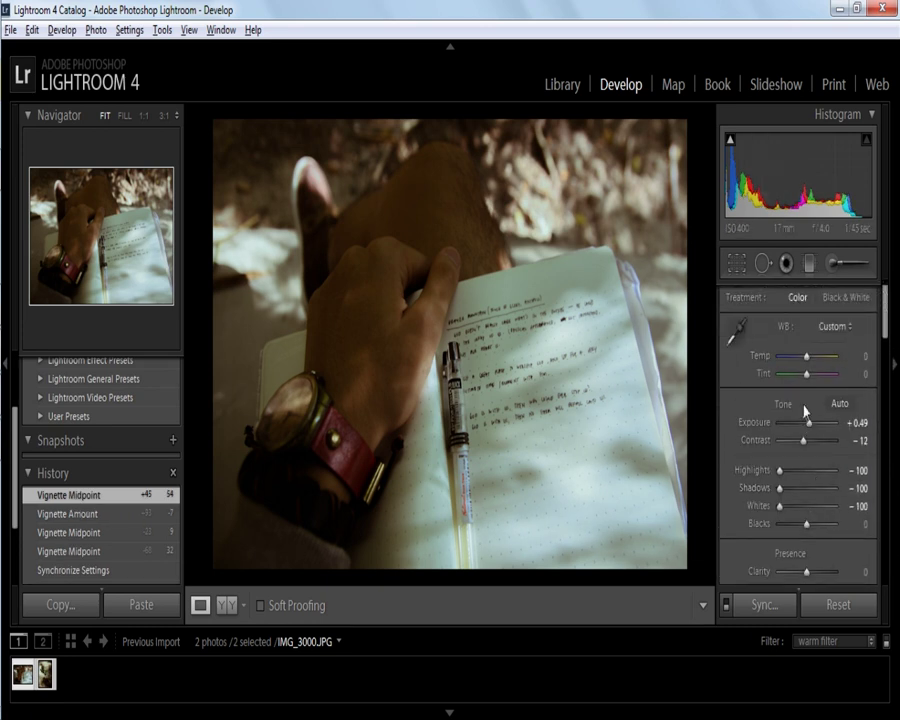
Step: Revert the notebook photo to its Import state in History
click(812, 432)
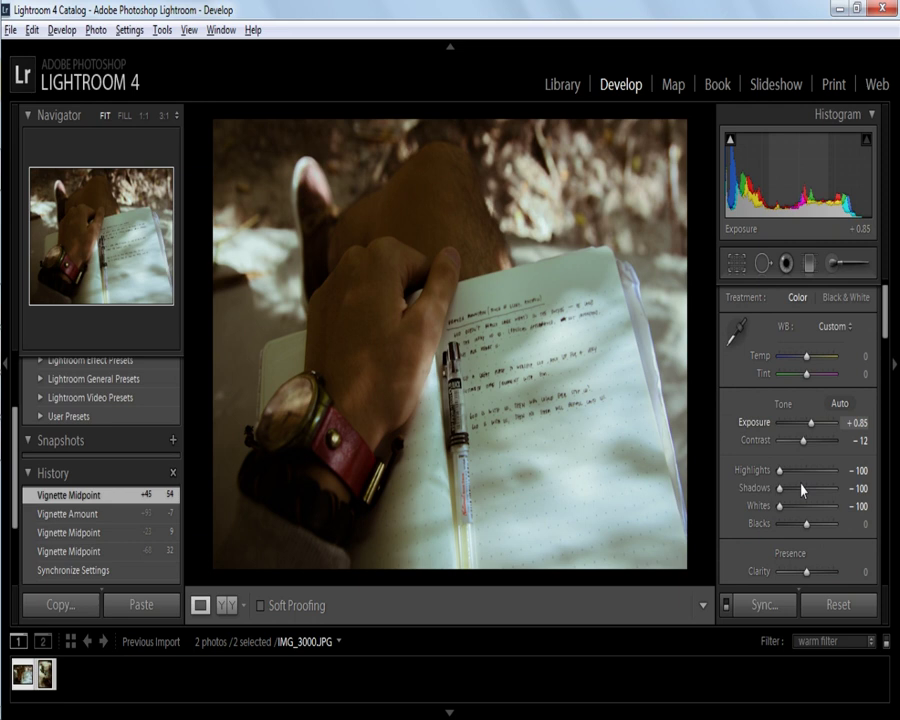
click(808, 471)
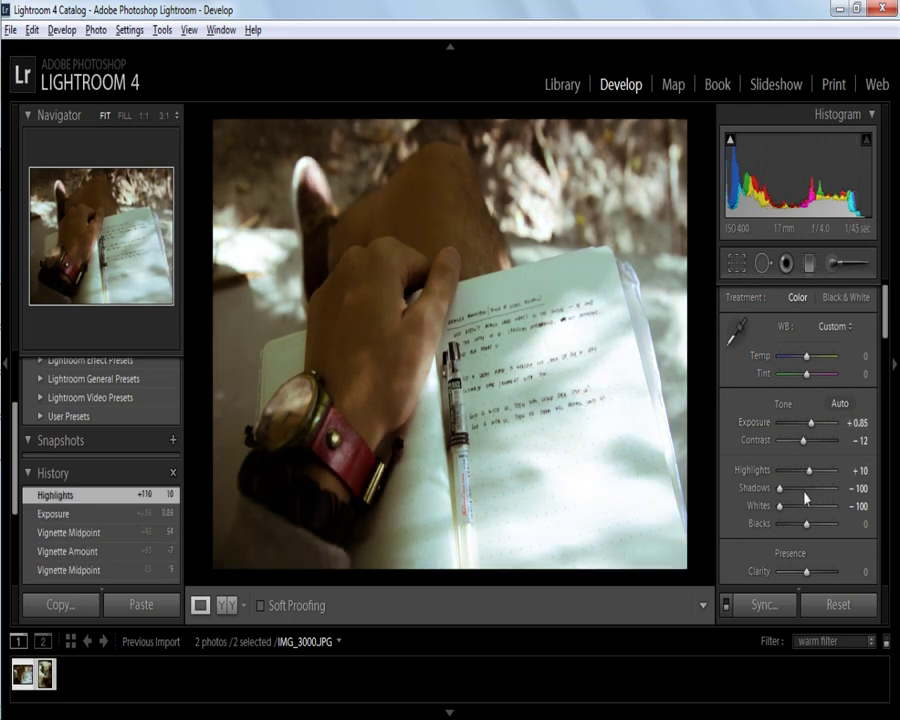
click(805, 490)
scroll(78, 568, down, 2)
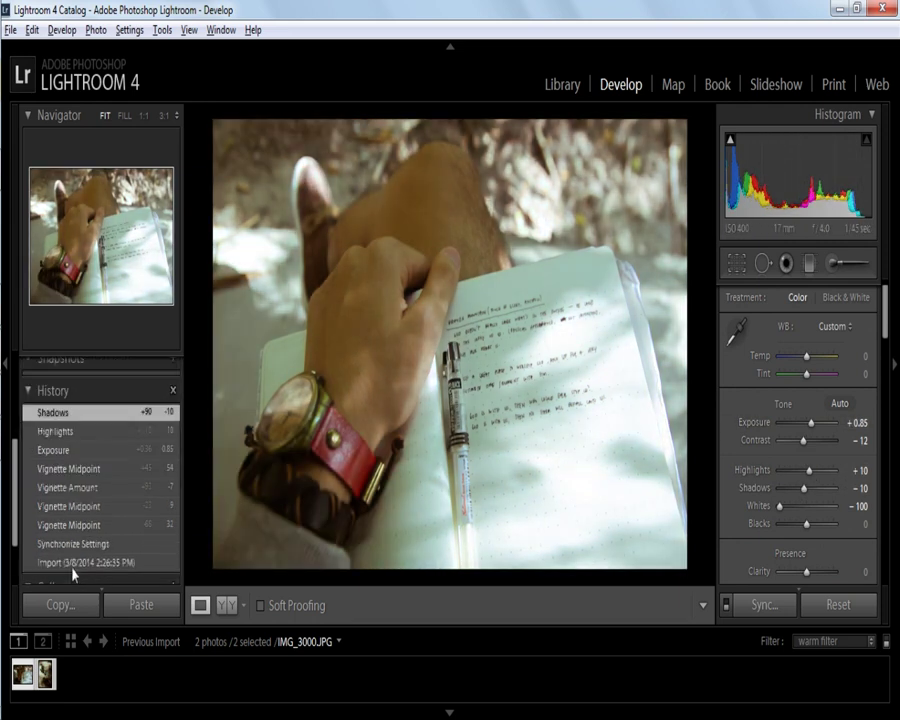
click(72, 566)
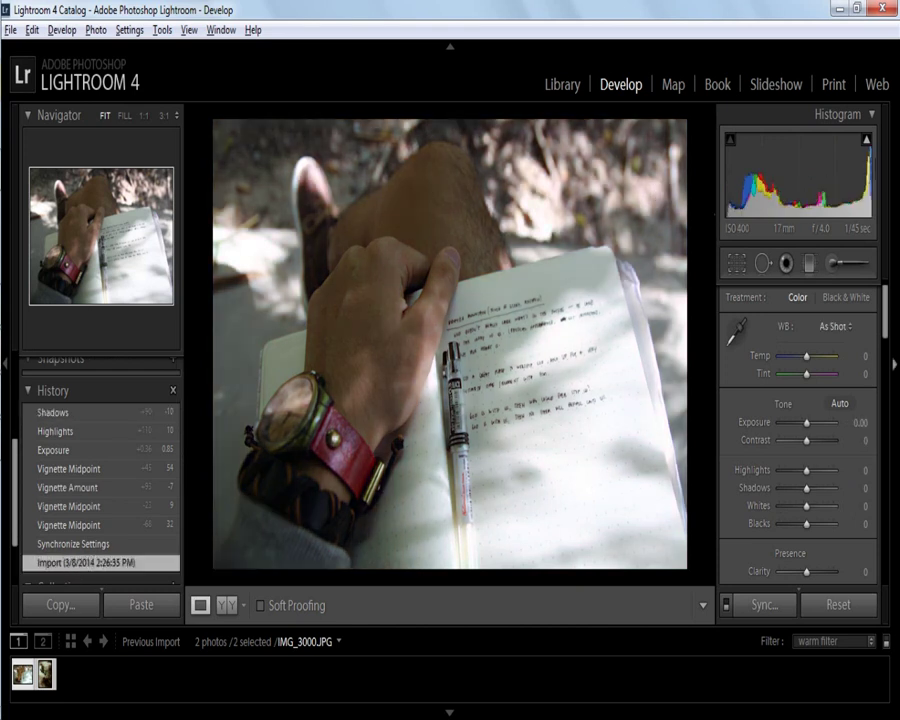
Step: Pull Highlights down to −100 and raise Exposure to +0.73
scroll(886, 325, down, 3)
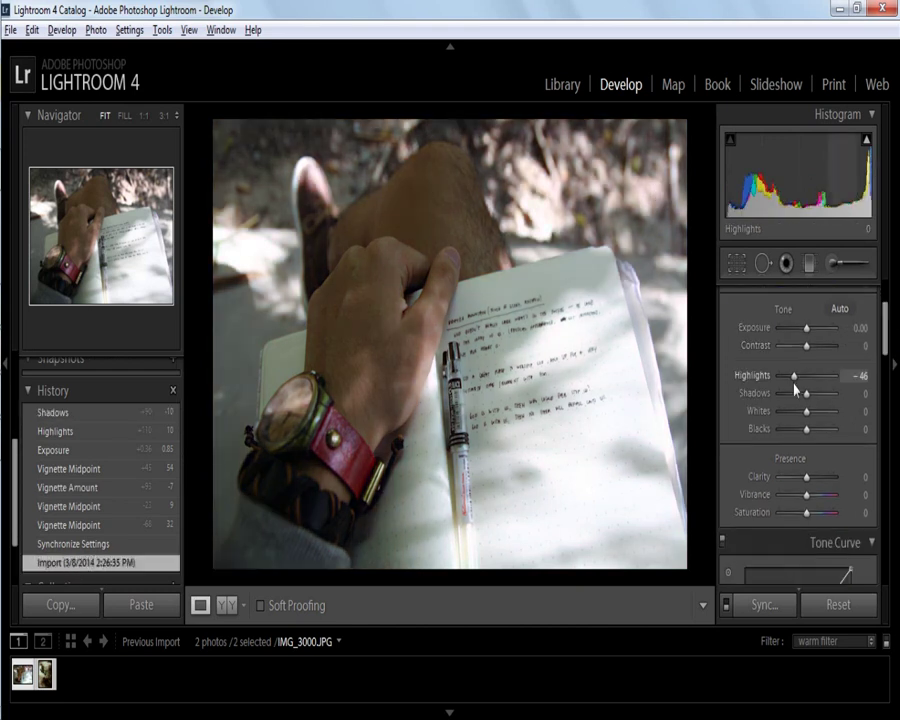
drag(805, 381, 777, 383)
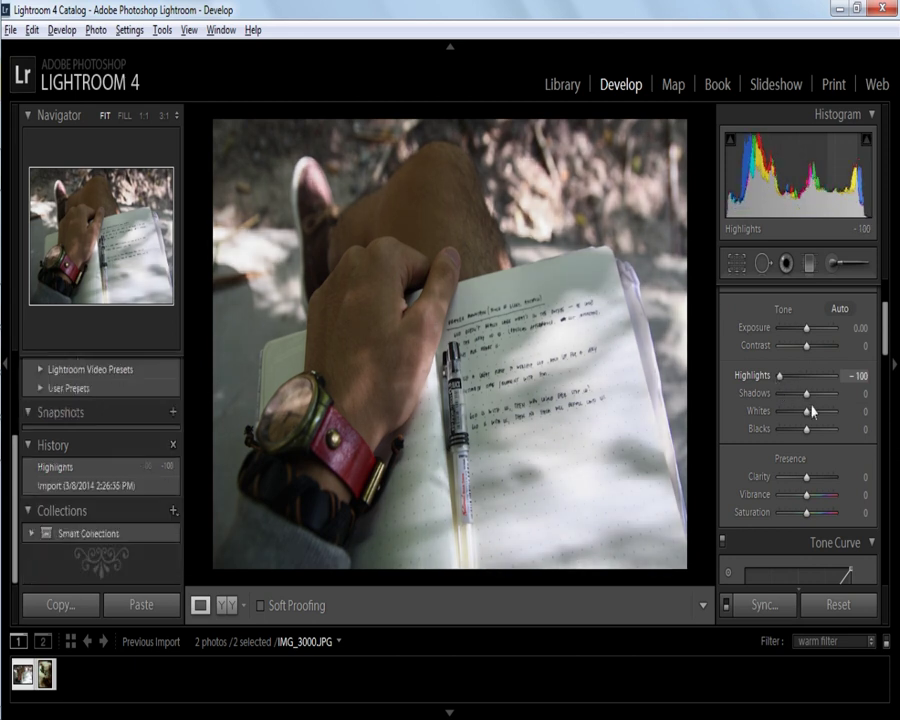
click(810, 334)
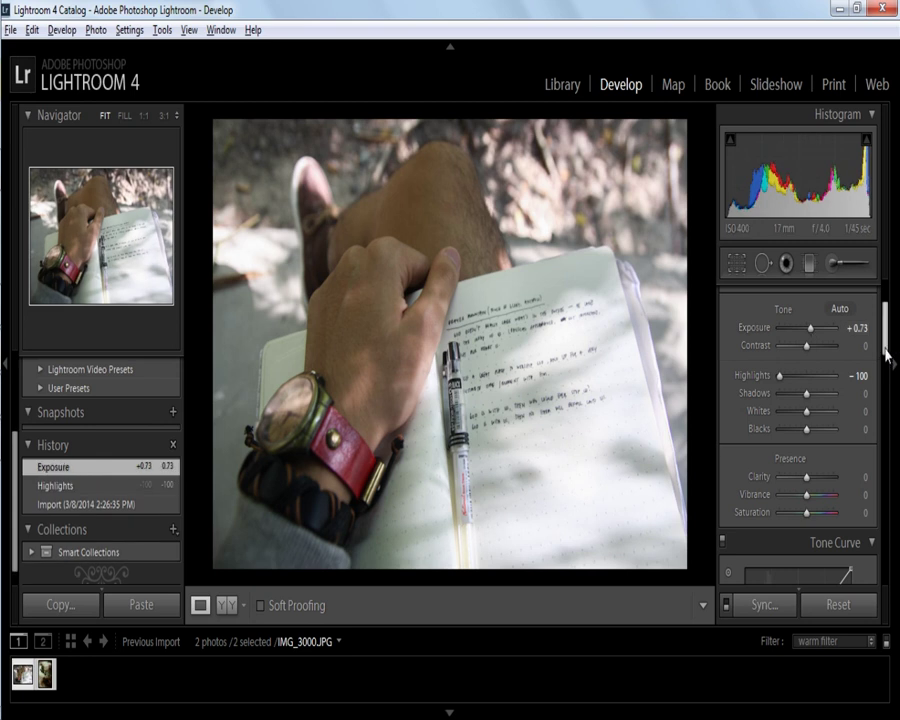
drag(884, 330, 888, 444)
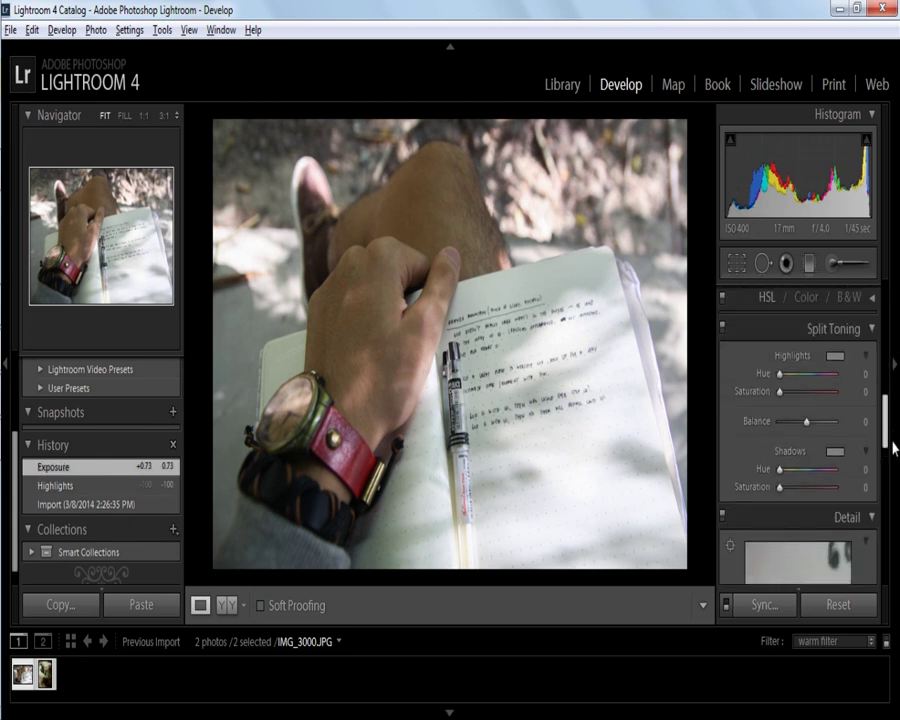
Step: Tint the split-tone shadows warm, around hue 43 and saturation 30
click(831, 358)
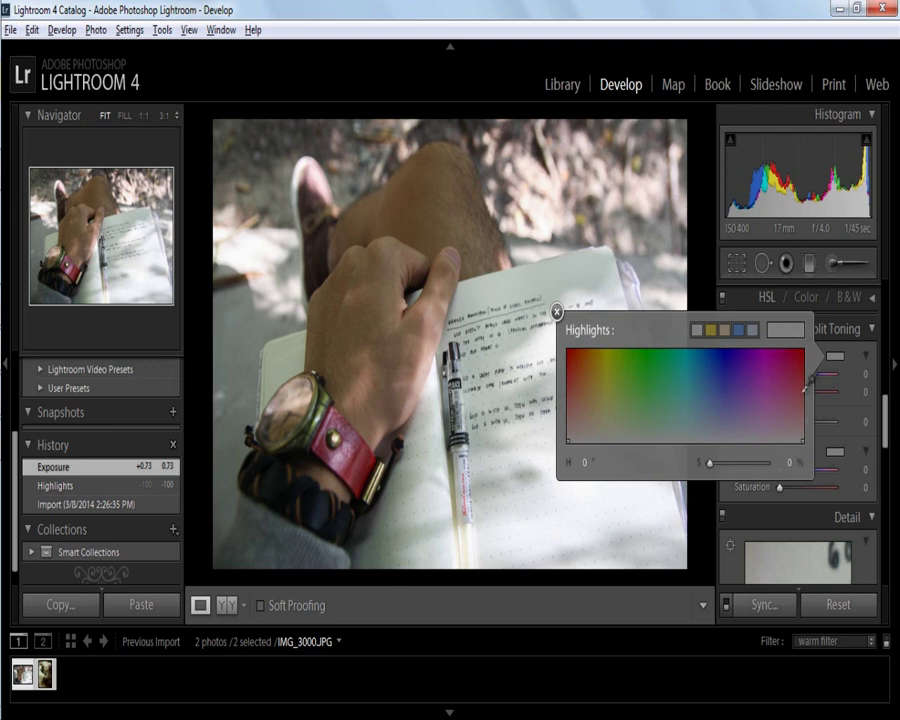
click(840, 459)
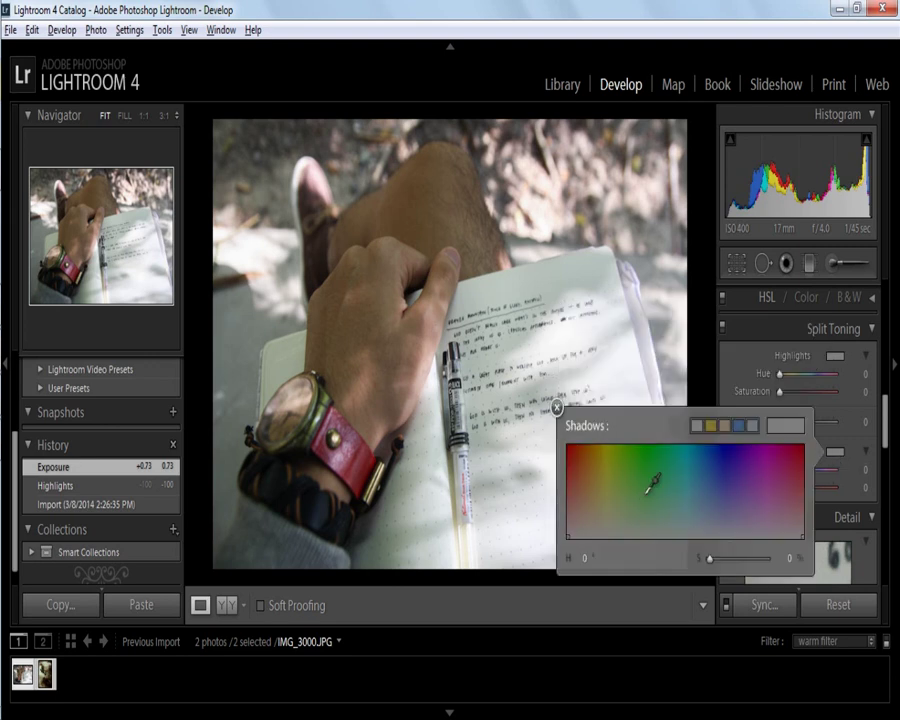
click(596, 511)
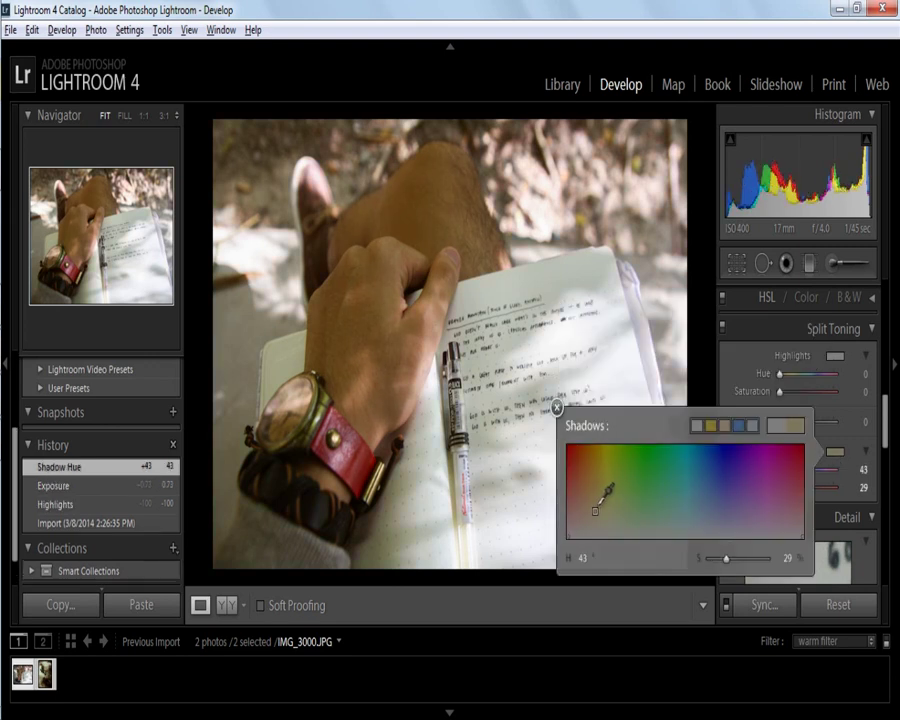
click(603, 514)
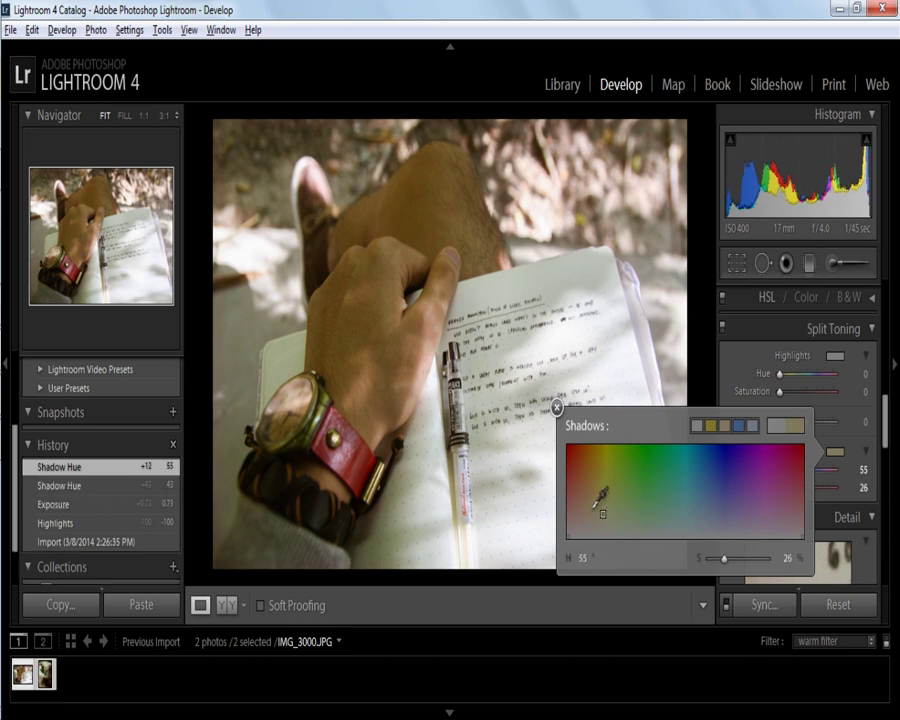
click(590, 515)
click(597, 507)
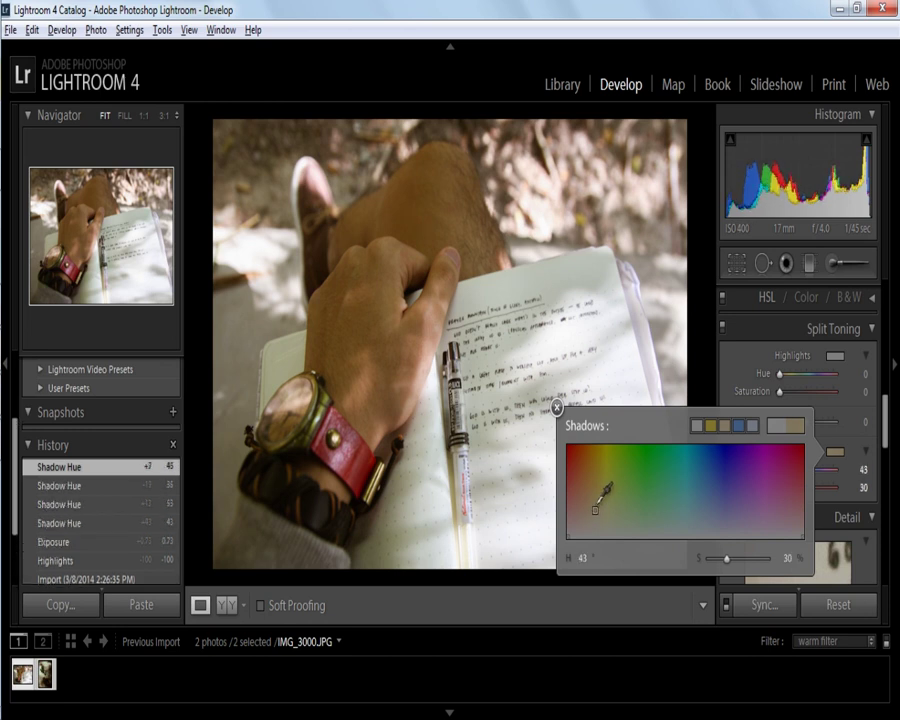
Step: Give the split-tone highlights a greenish tint of hue 129, saturation 18
click(836, 356)
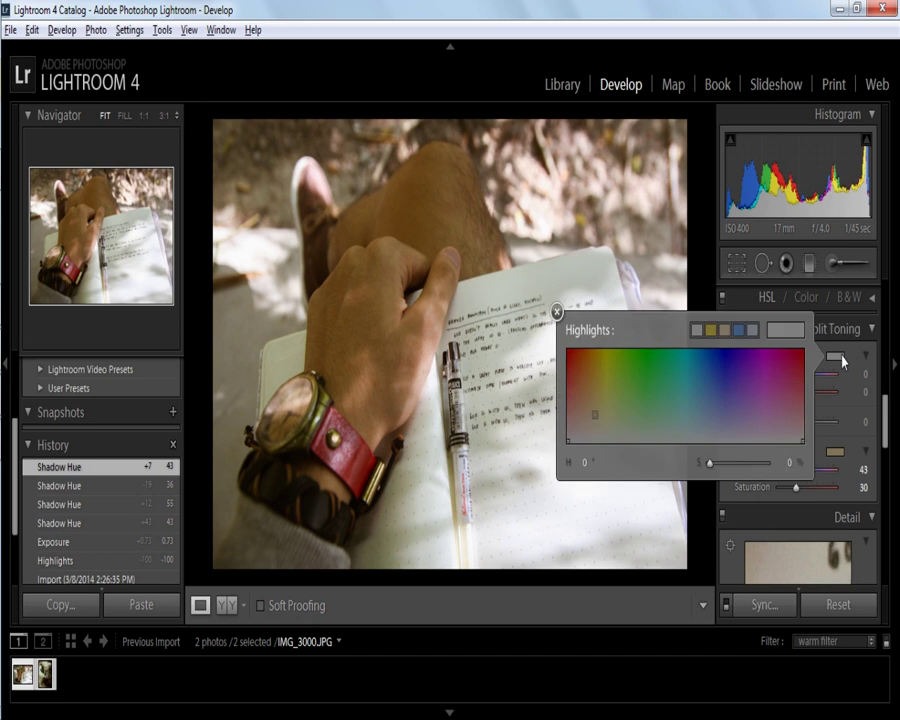
click(842, 361)
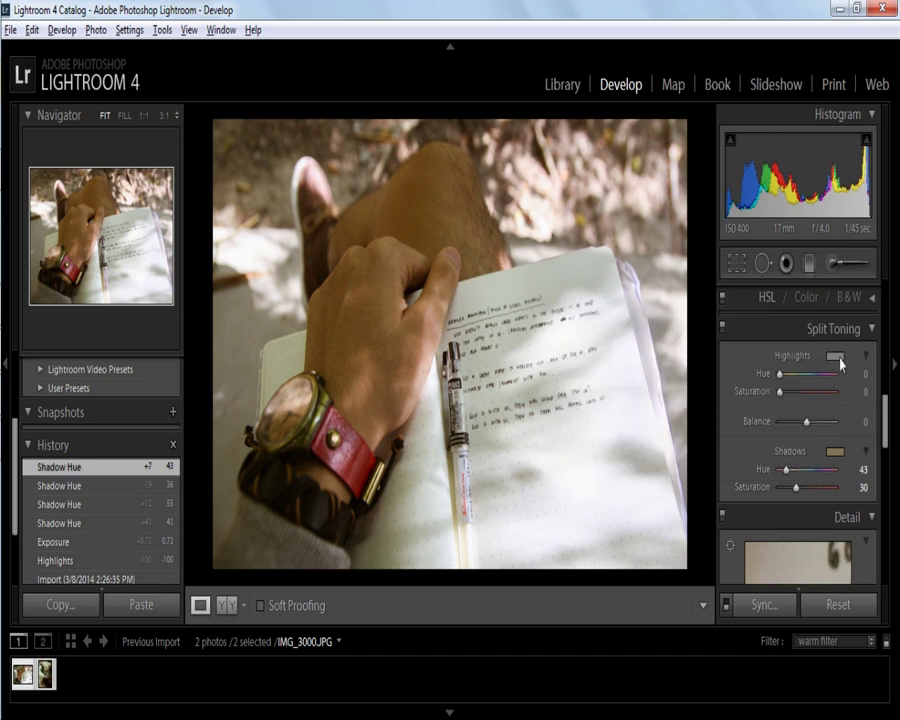
click(838, 361)
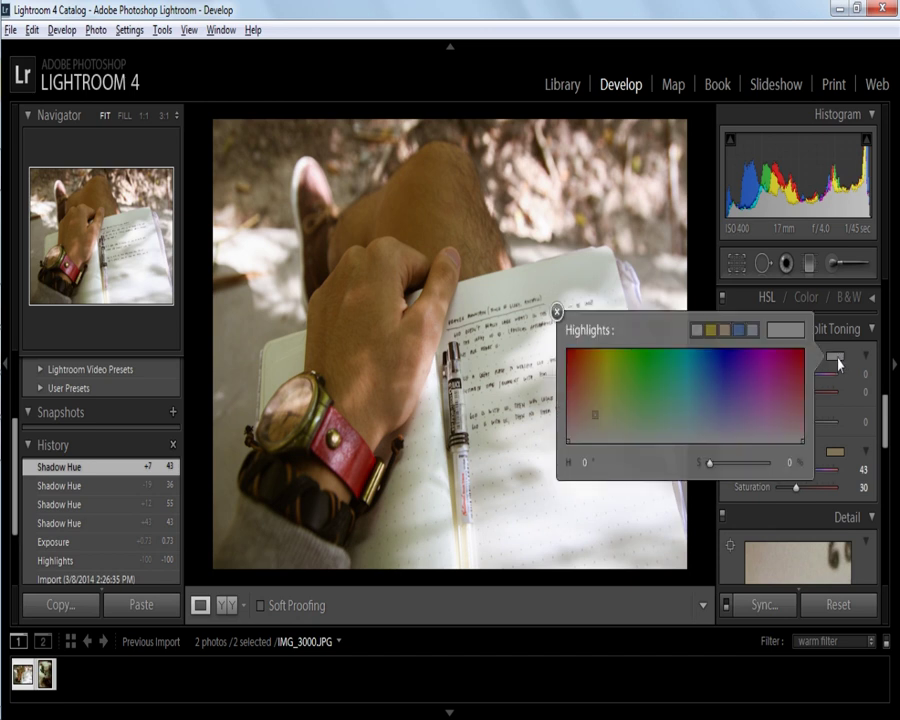
click(648, 431)
mouse_move(648, 434)
mouse_down()
mouse_move(661, 435)
mouse_move(652, 425)
mouse_up()
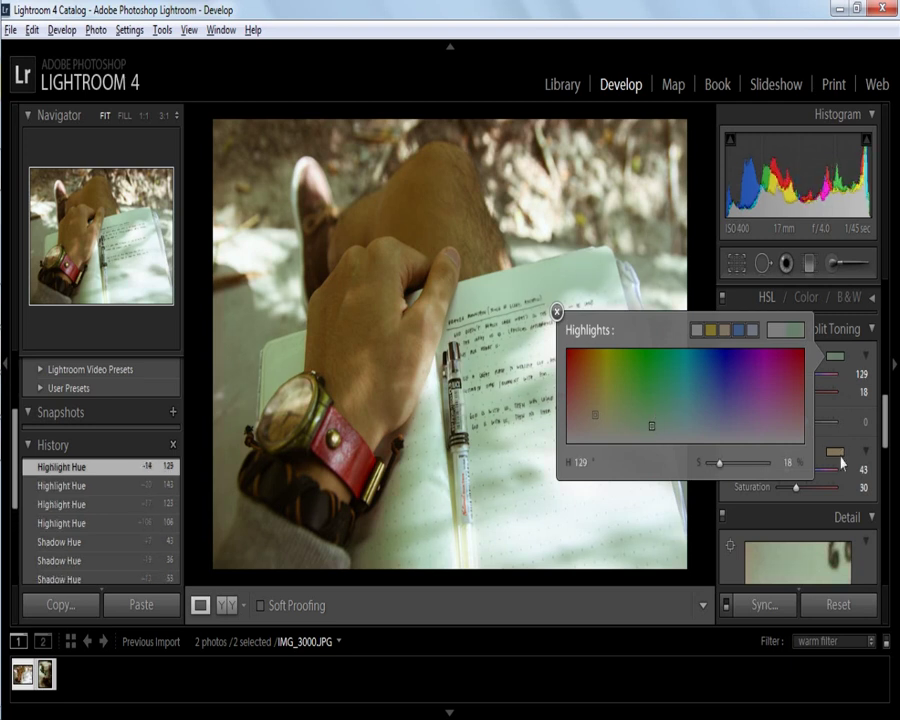
Step: Retune the shadow tint to hue 28, saturation 25 and close the picker
click(837, 454)
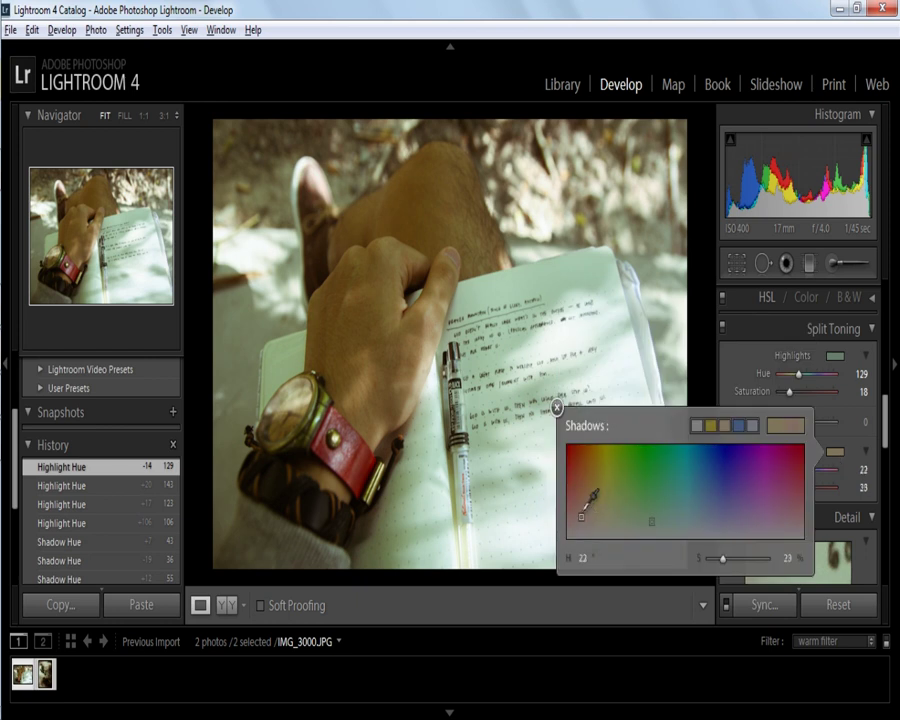
mouse_move(595, 510)
mouse_down()
mouse_move(581, 517)
mouse_move(600, 485)
mouse_move(599, 508)
mouse_move(586, 516)
mouse_up()
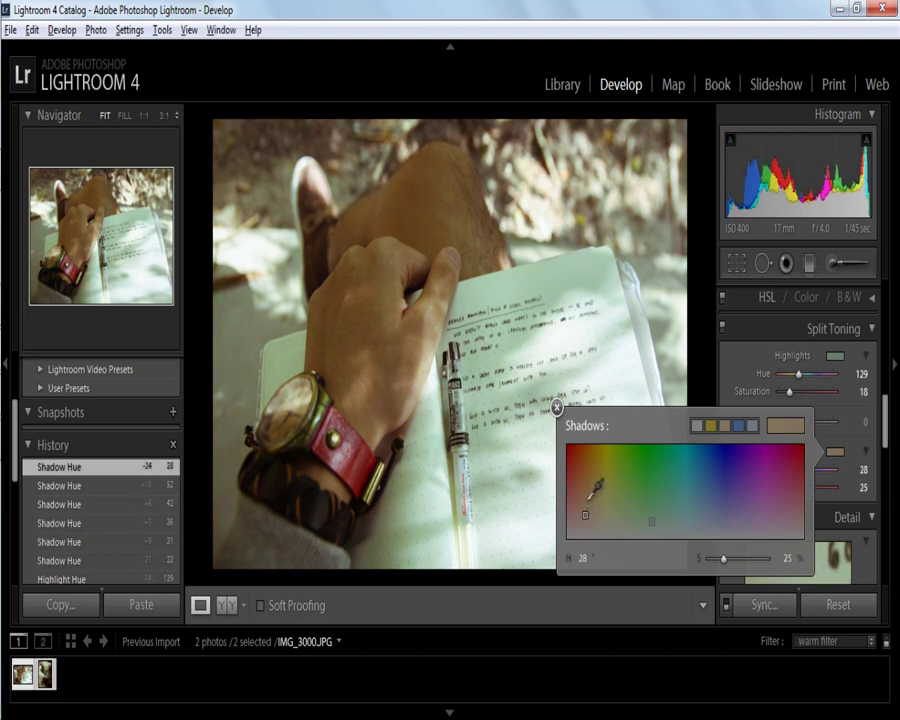
click(568, 22)
scroll(848, 470, up, 5)
Step: Lift Shadows to +32 and pull Whites down to −98
scroll(848, 470, up, 5)
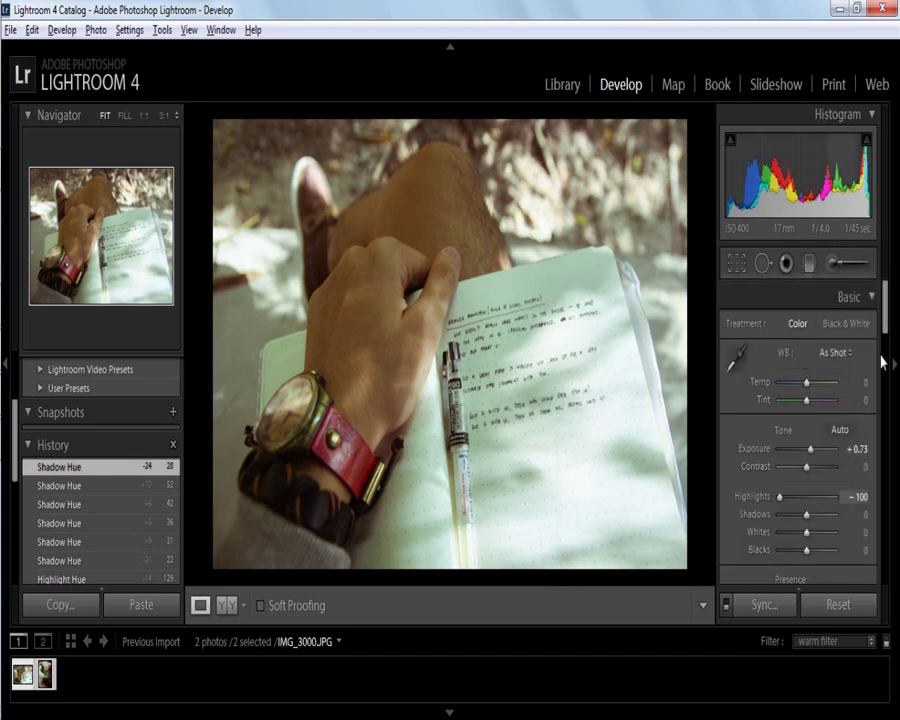
scroll(885, 344, down, 1)
scroll(885, 344, down, 2)
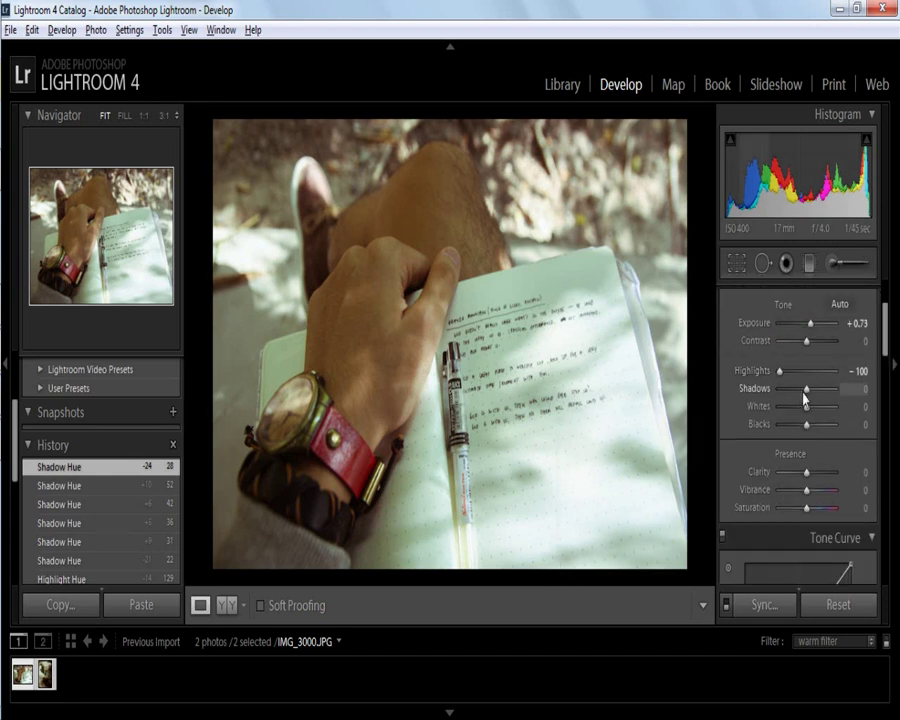
mouse_move(806, 388)
mouse_down()
mouse_move(793, 389)
mouse_move(816, 401)
mouse_up()
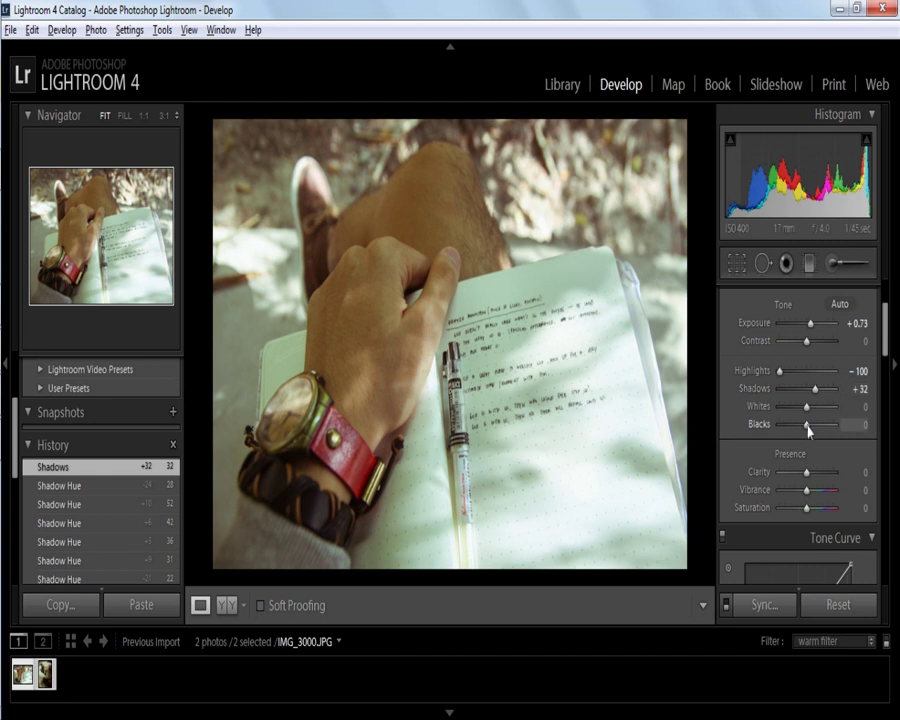
drag(807, 408, 781, 416)
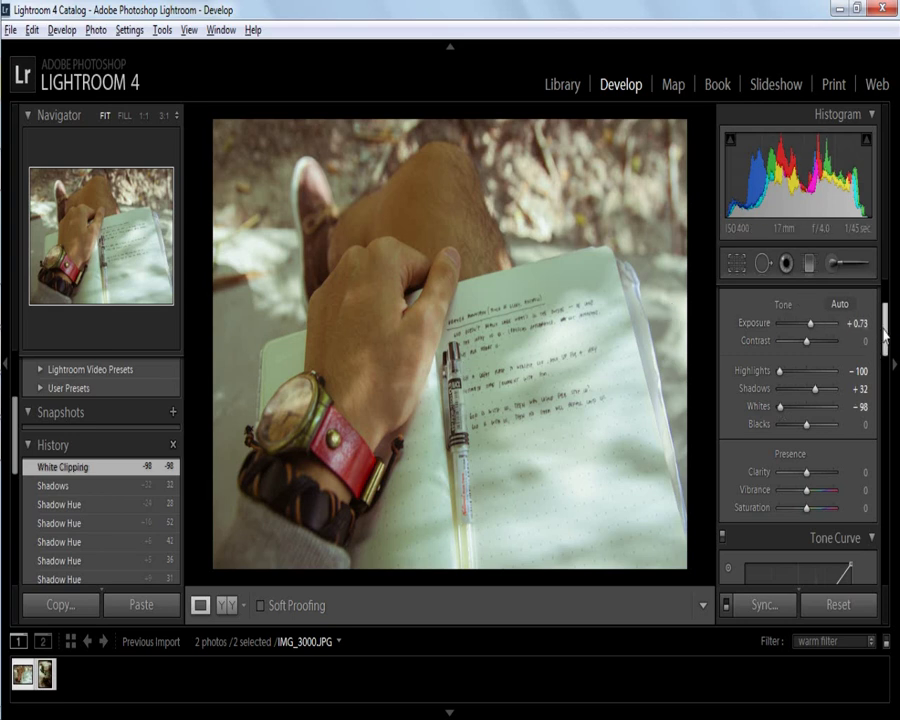
Step: Raise Contrast to +37 and Exposure to +1.10
scroll(885, 335, down, 2)
scroll(880, 340, up, 2)
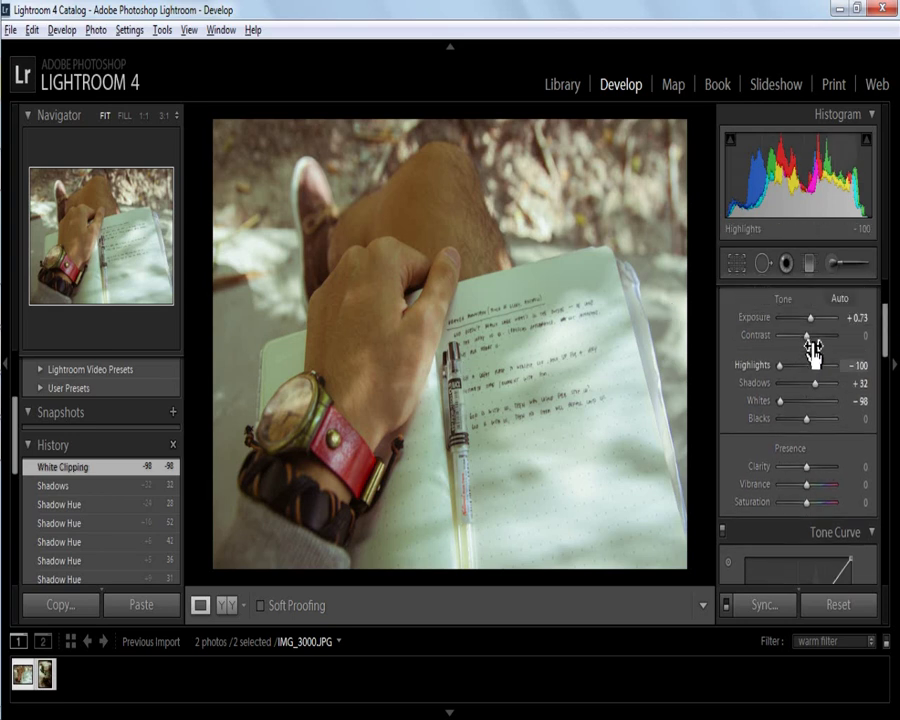
drag(807, 336, 816, 337)
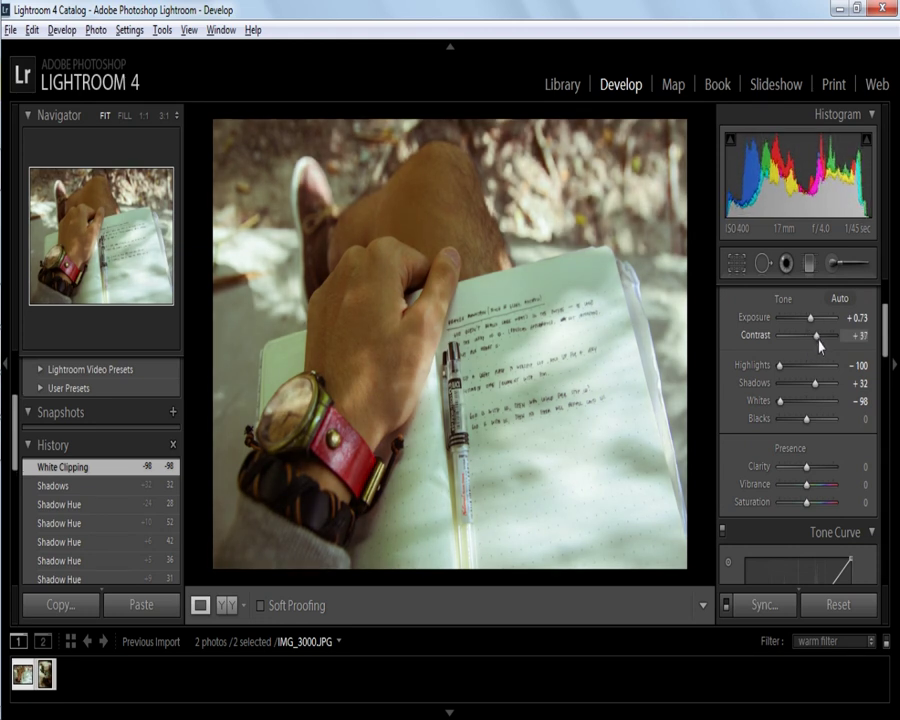
mouse_move(810, 318)
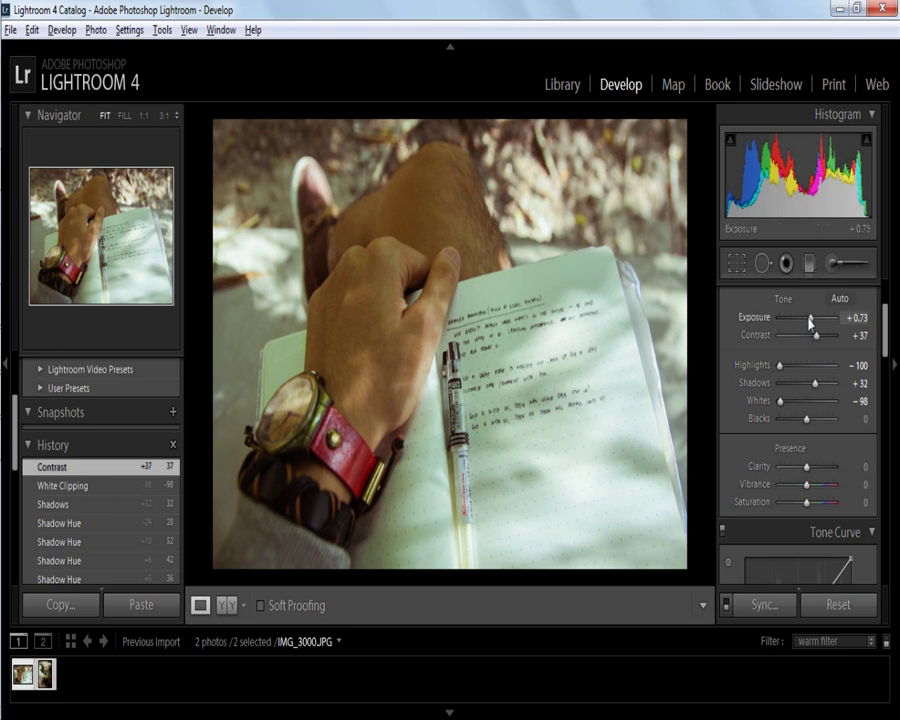
drag(812, 320, 813, 320)
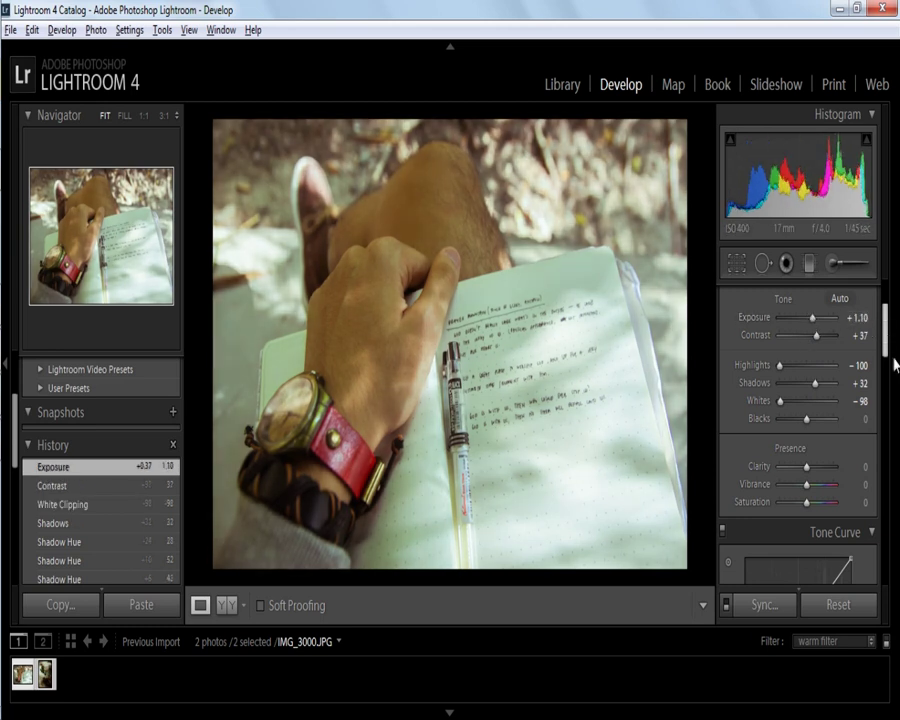
drag(885, 330, 885, 430)
Step: Pick a shadow split-tone colour of hue 26, saturation 32 in the colour picker
scroll(843, 507, down, 5)
scroll(843, 507, up, 2)
scroll(843, 507, up, 2)
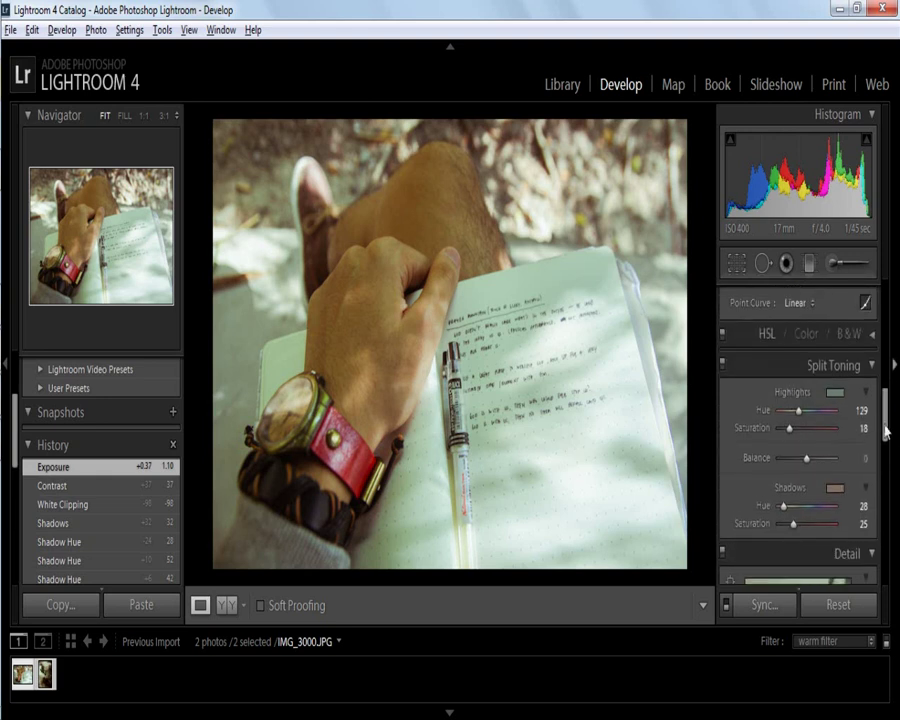
click(836, 490)
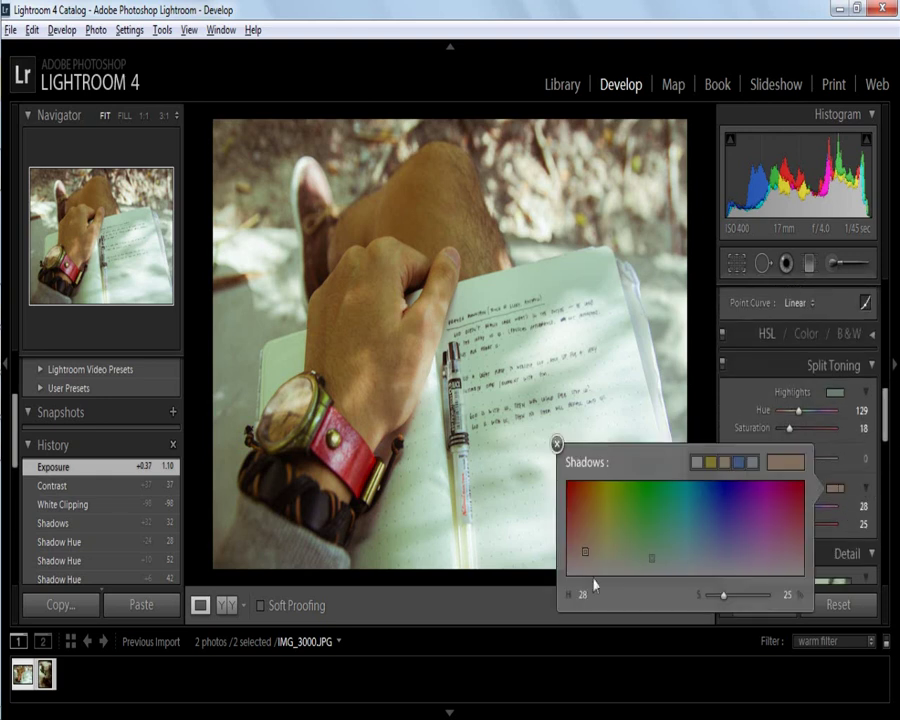
click(575, 546)
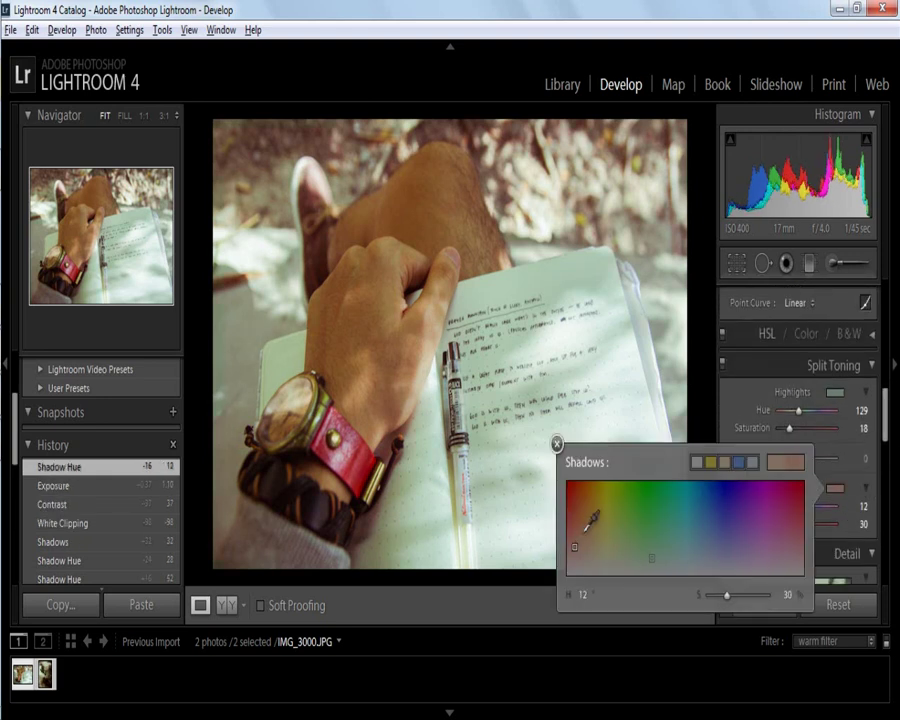
drag(585, 528, 598, 524)
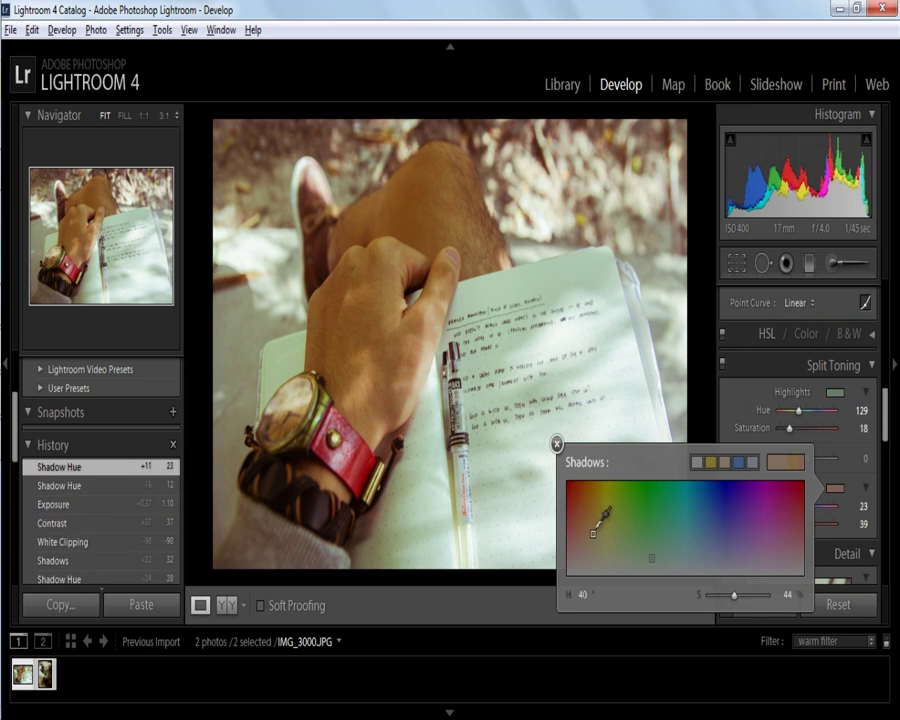
click(592, 545)
click(588, 549)
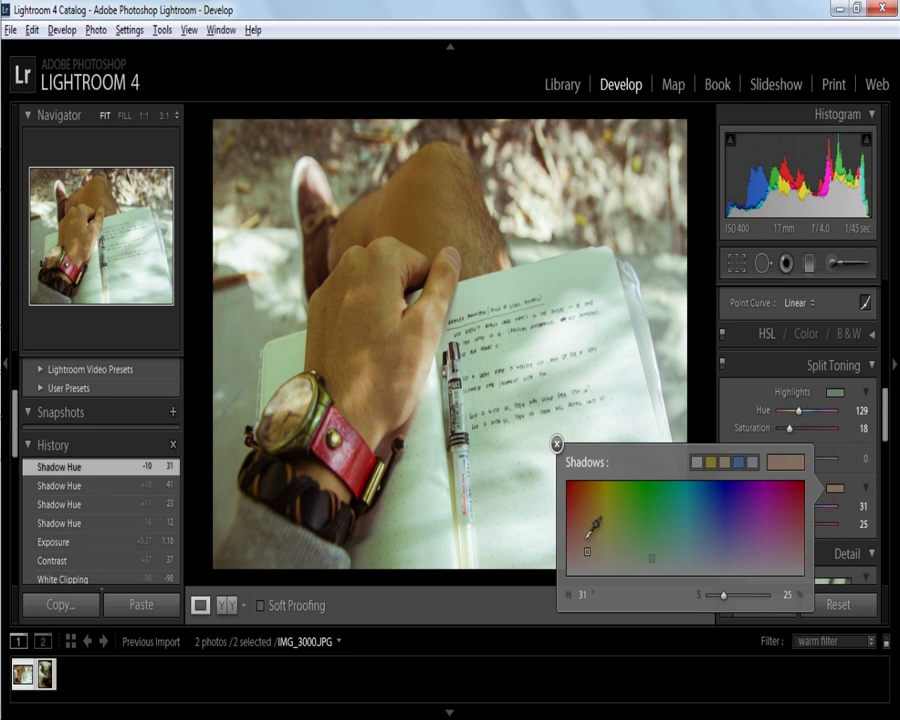
click(583, 545)
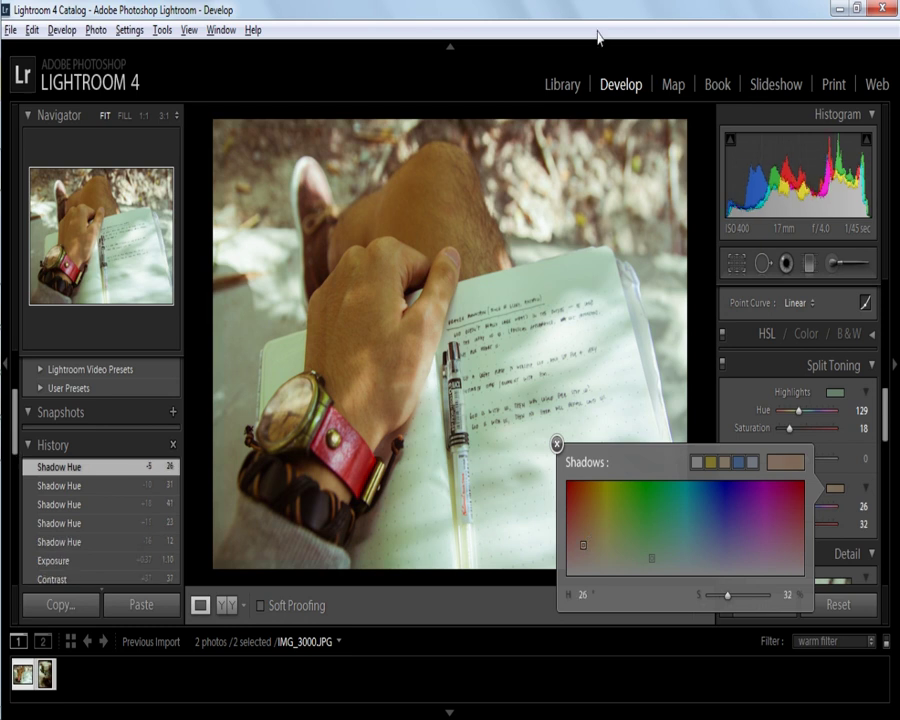
click(555, 354)
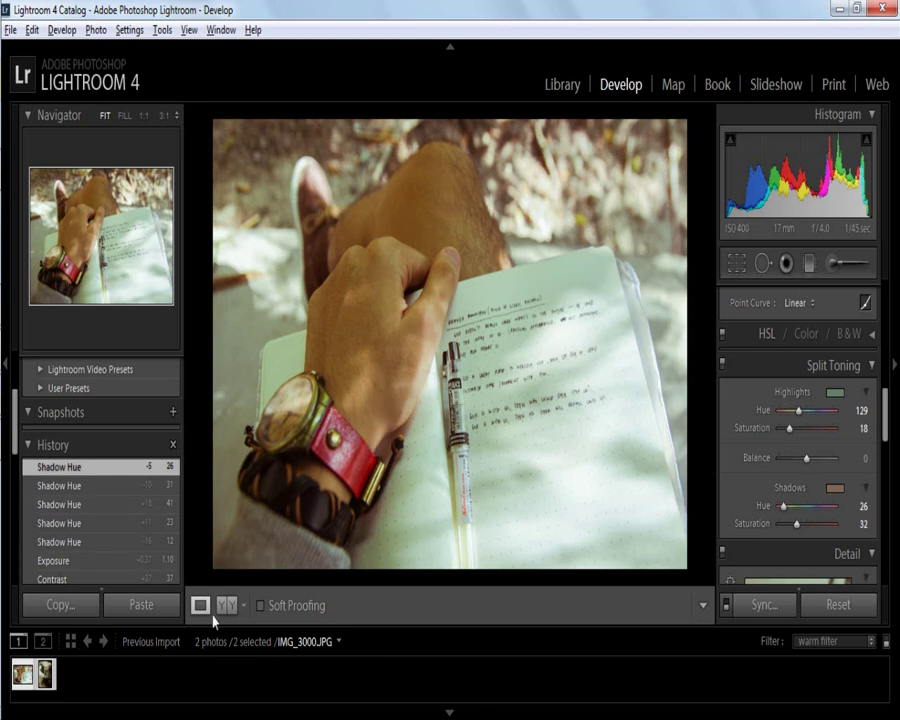
Step: Show the plant photo in side-by-side Before/After and flip between both photos
click(45, 674)
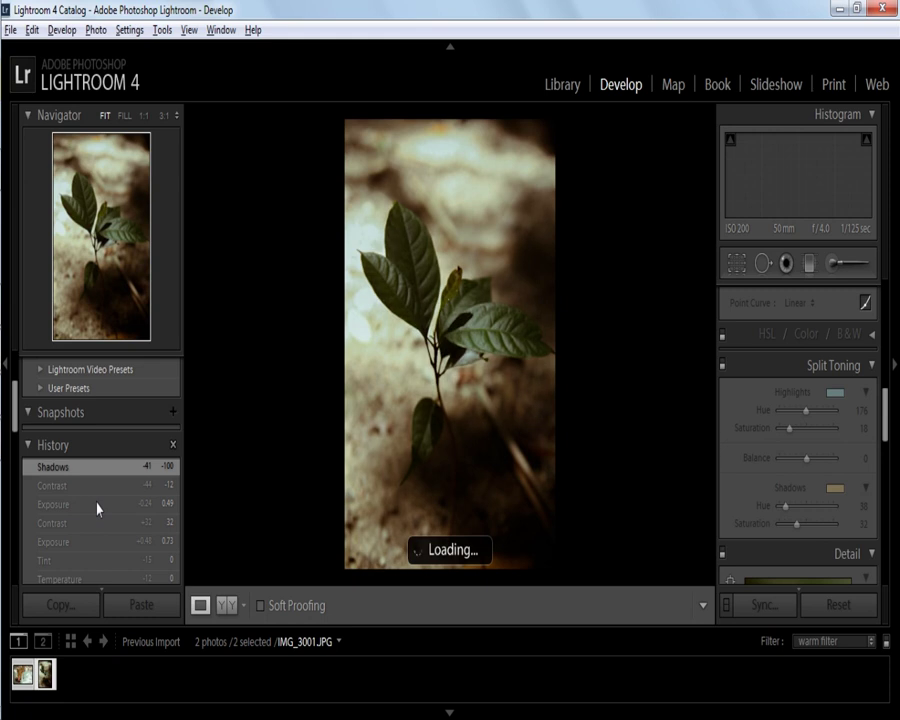
click(225, 610)
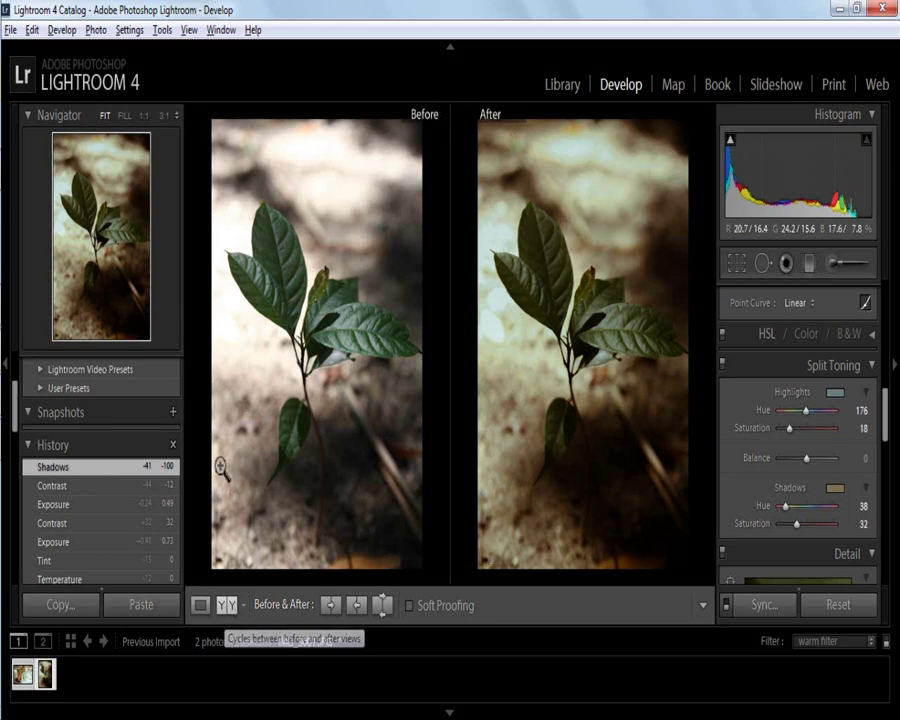
mouse_move(23, 674)
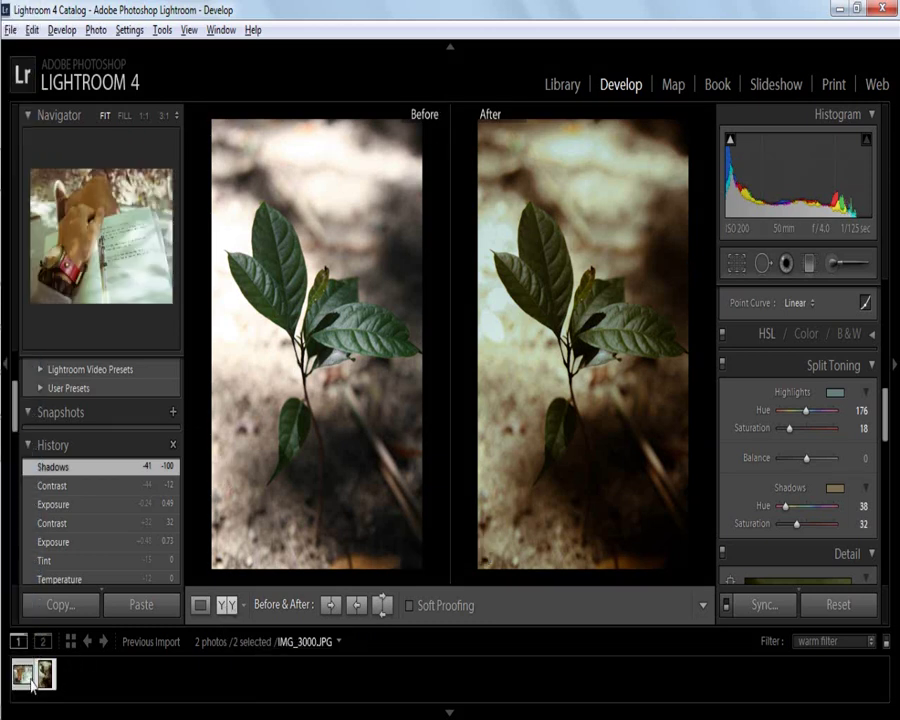
click(32, 684)
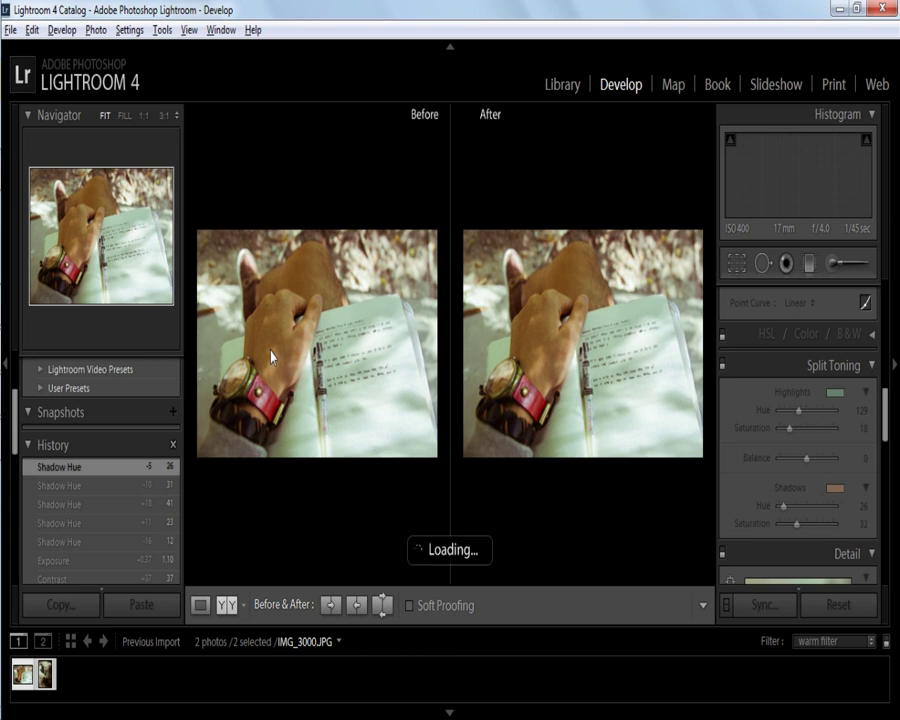
click(28, 688)
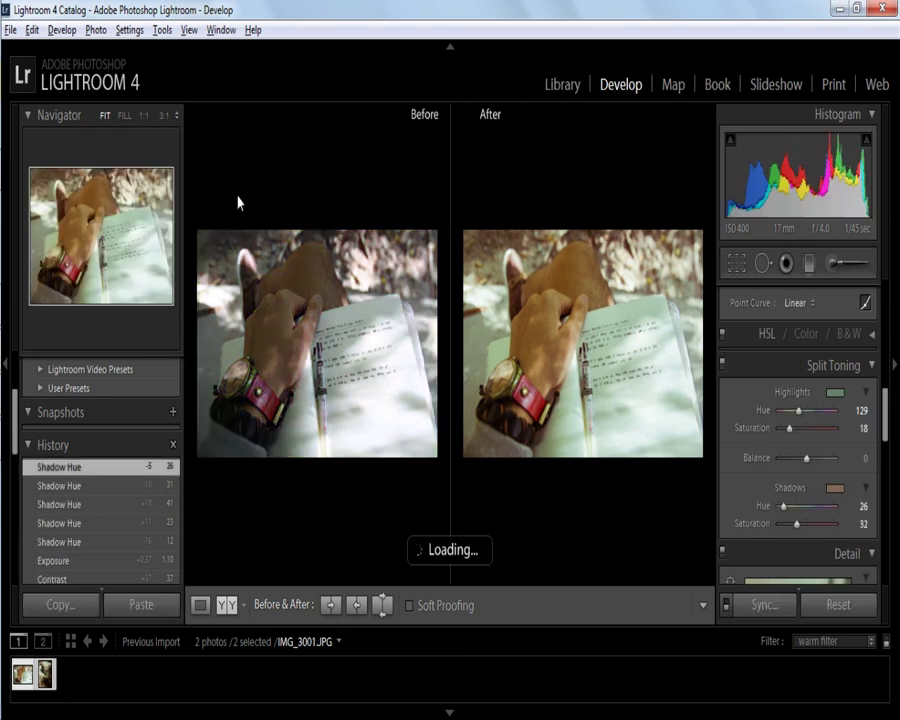
click(48, 688)
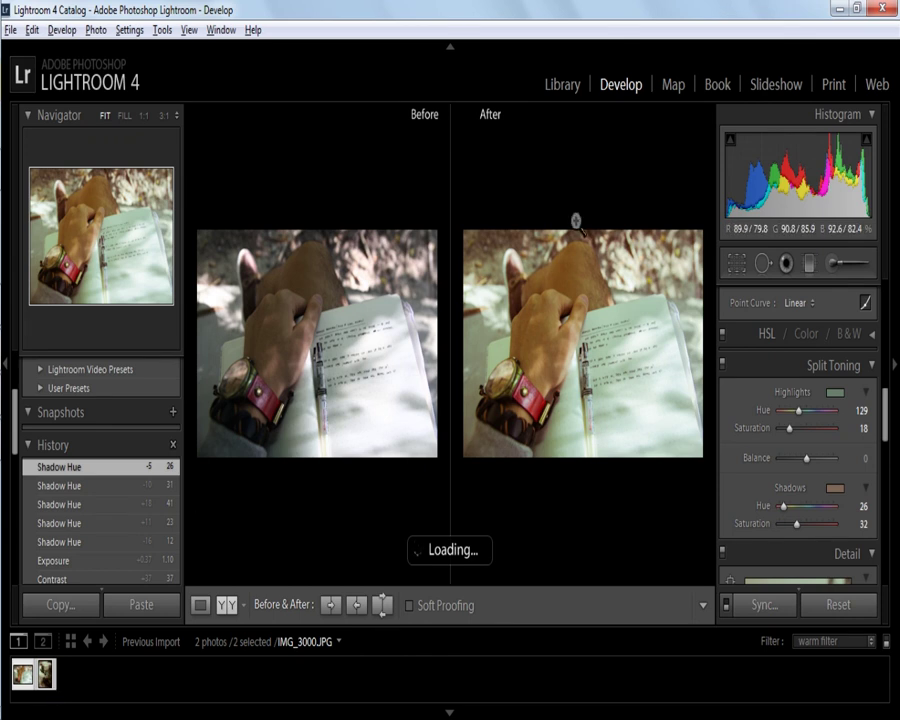
click(26, 680)
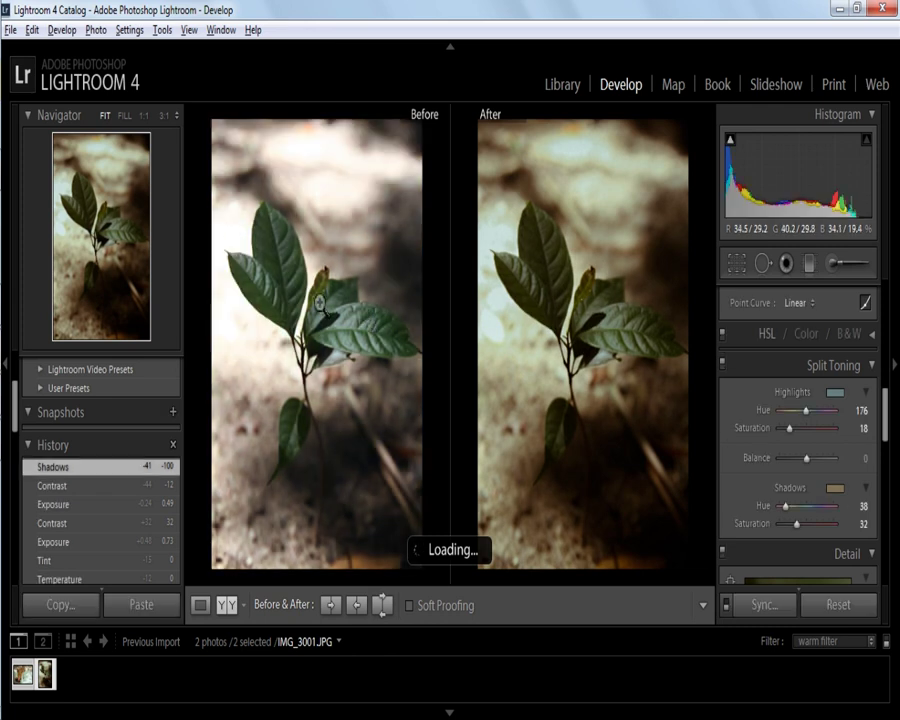
Step: Try the split Before/After view, then return to the single edited plant photo
scroll(102, 536, up, 3)
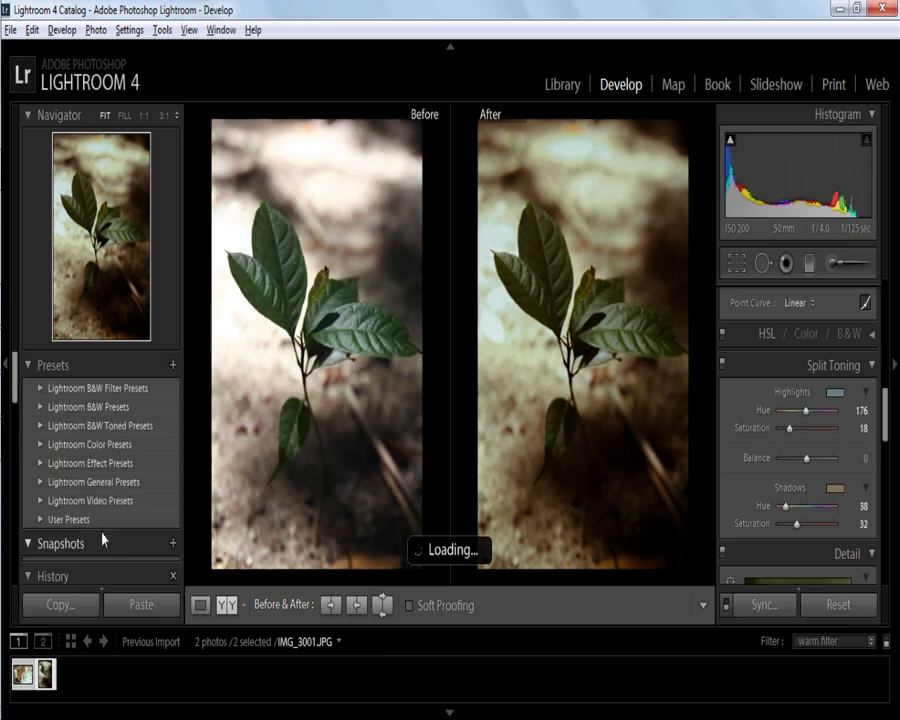
scroll(102, 536, down, 2)
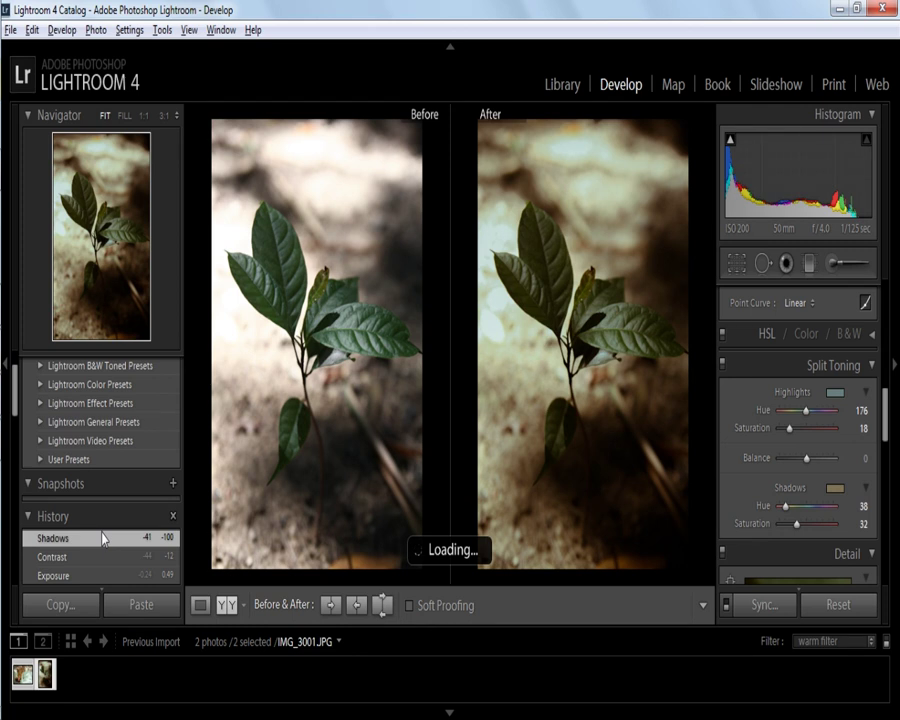
click(228, 607)
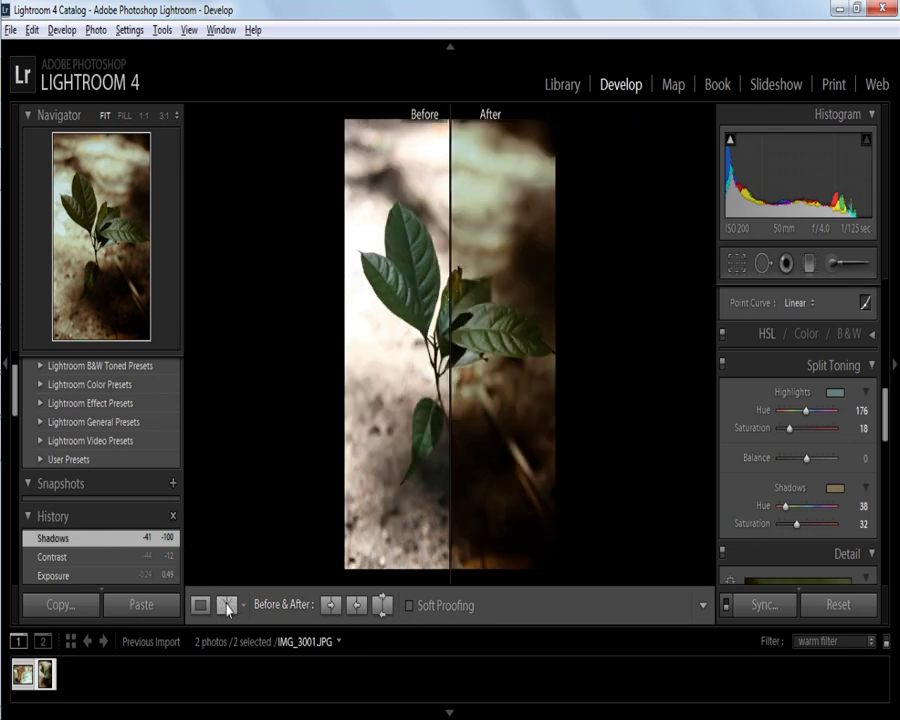
click(200, 605)
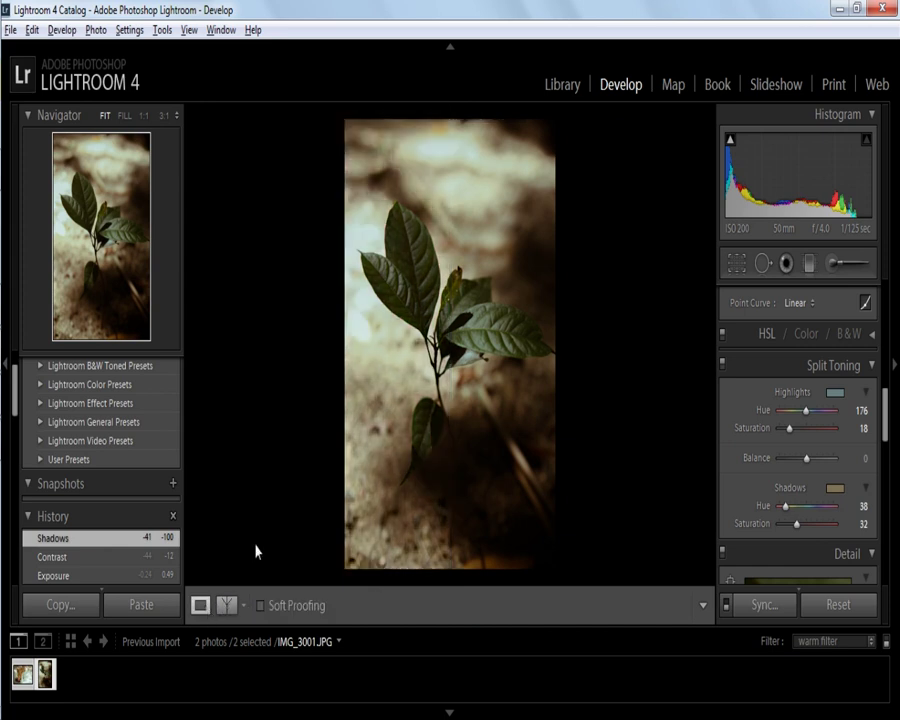
Step: Add a new preset from the Presets panel, naming it 'warm filter(2)'
scroll(62, 440, up, 2)
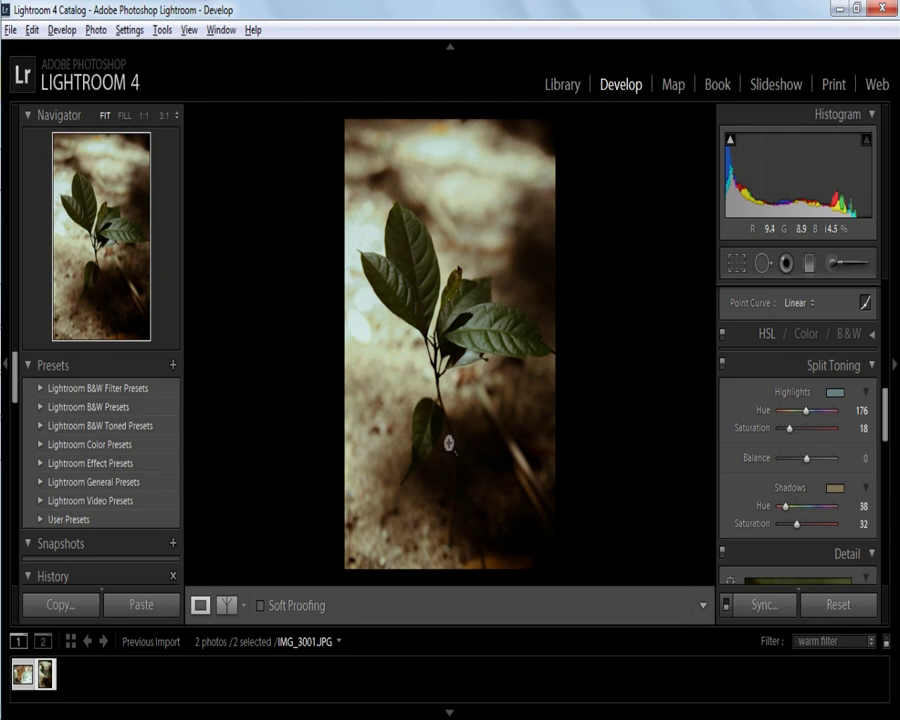
click(840, 645)
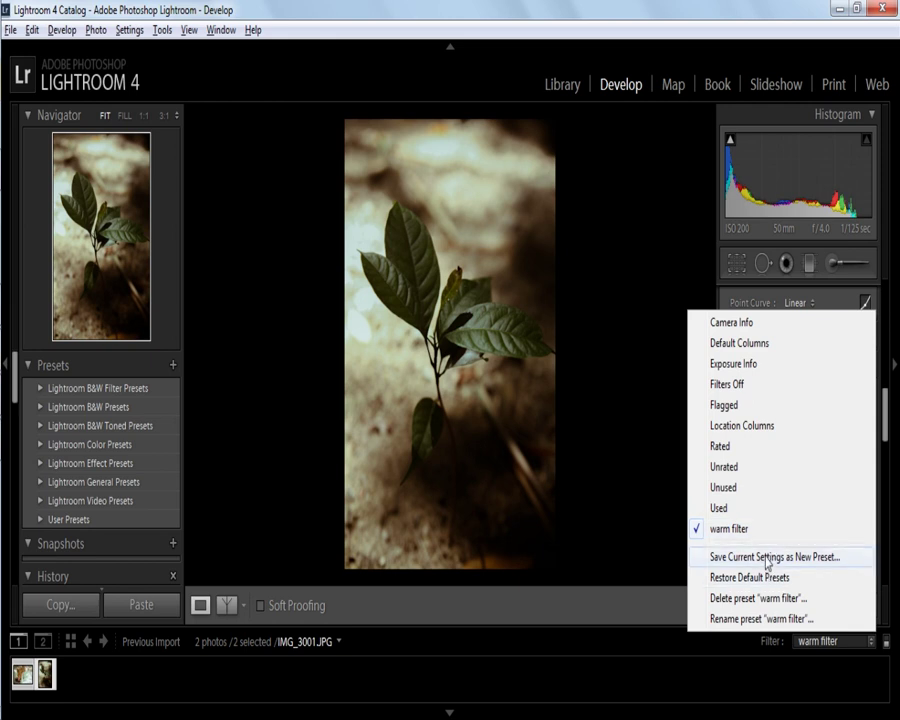
click(846, 568)
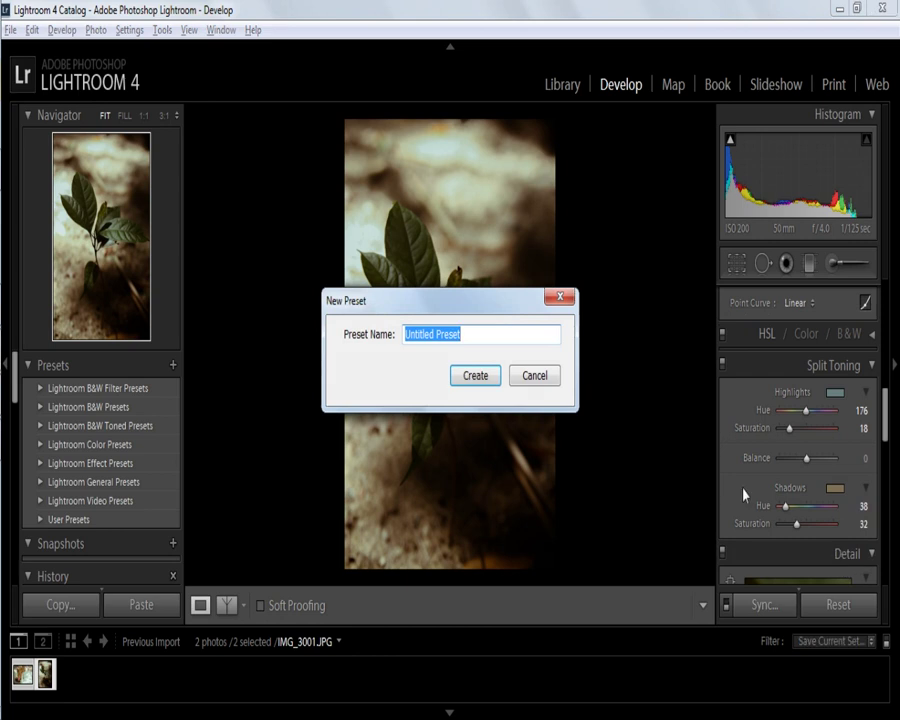
text(wa)
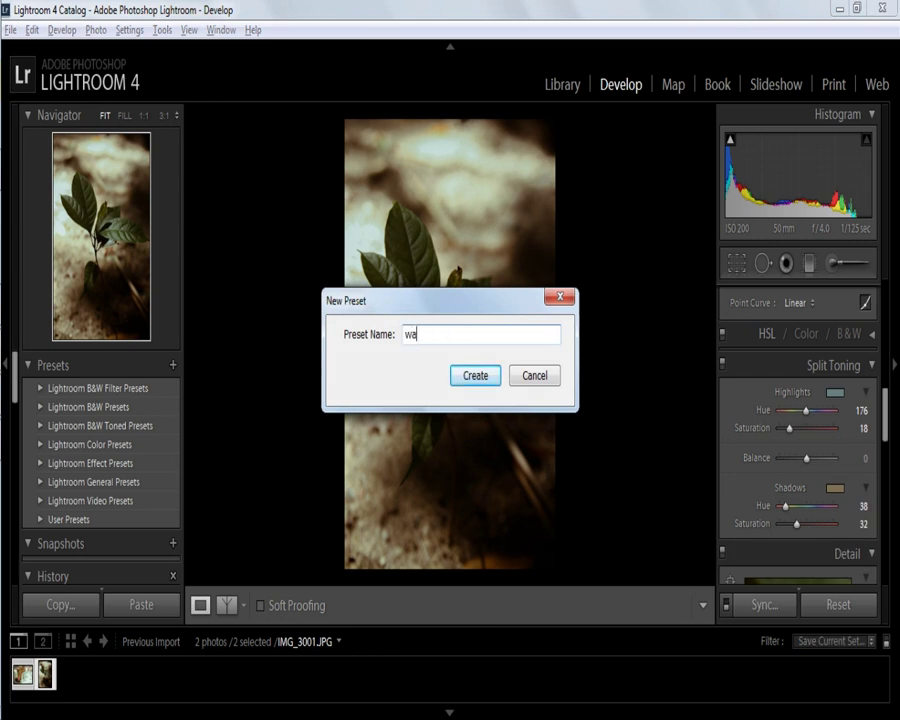
text(rm filter)
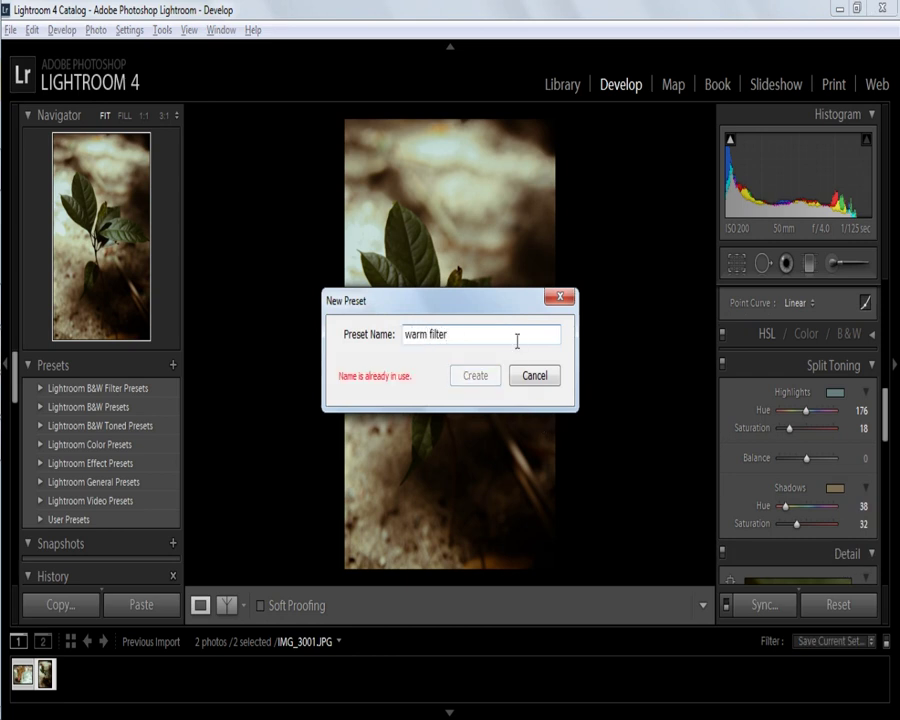
text( 2)
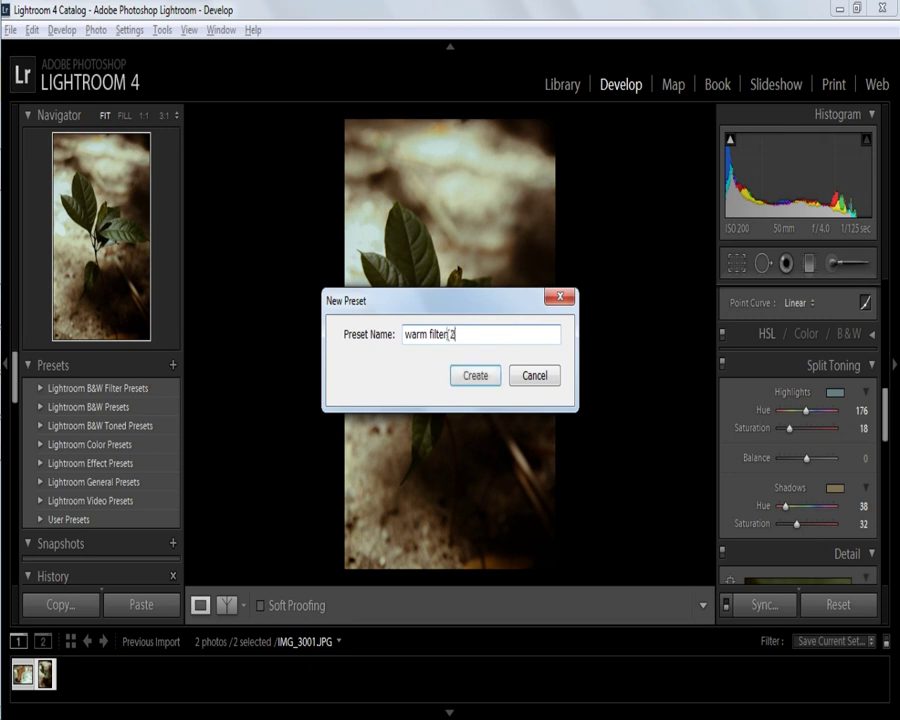
key(BackSpace)
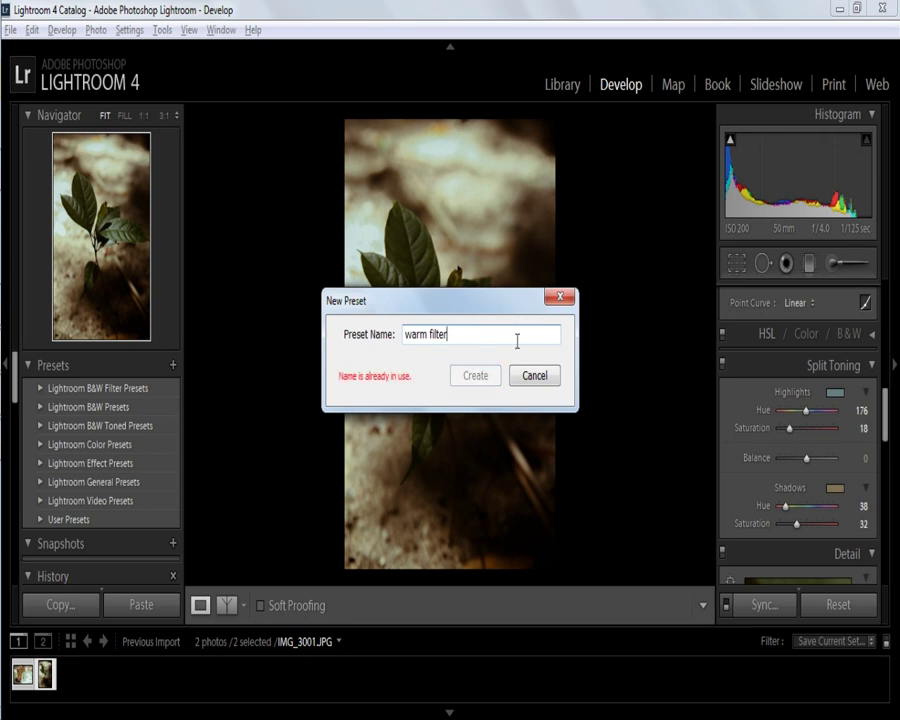
text((2))
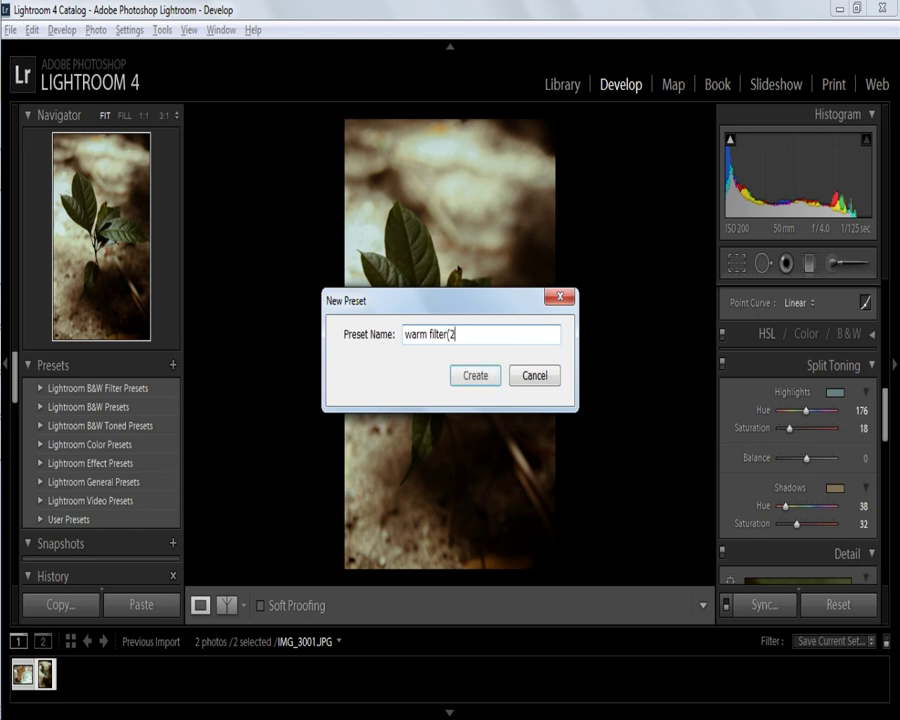
click(480, 376)
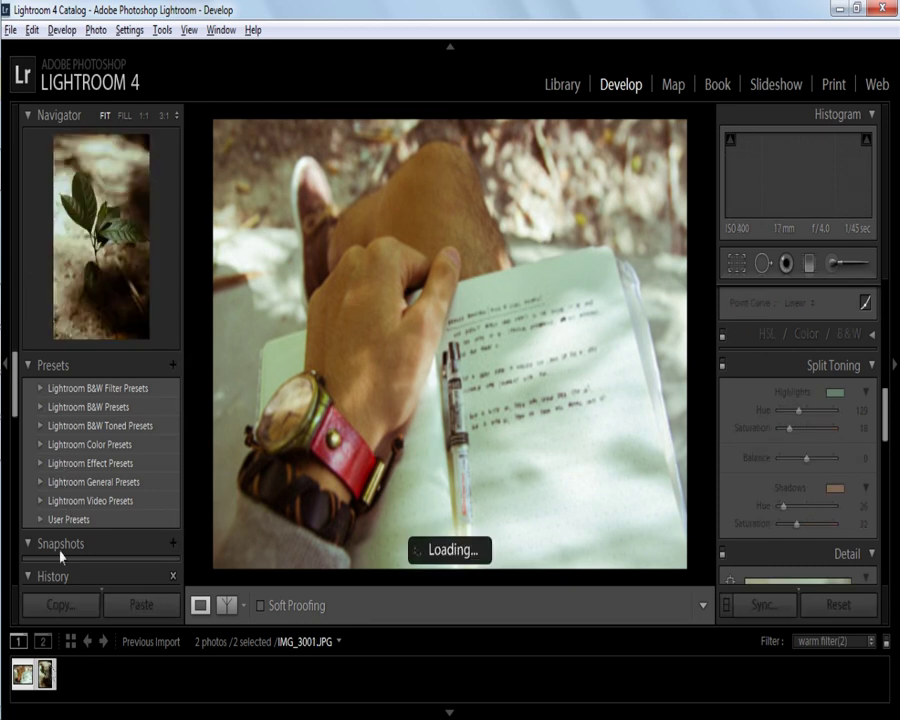
Step: Revert the plant photo IMG_3001.JPG to its Import history state, clearing split toning to 0
click(52, 677)
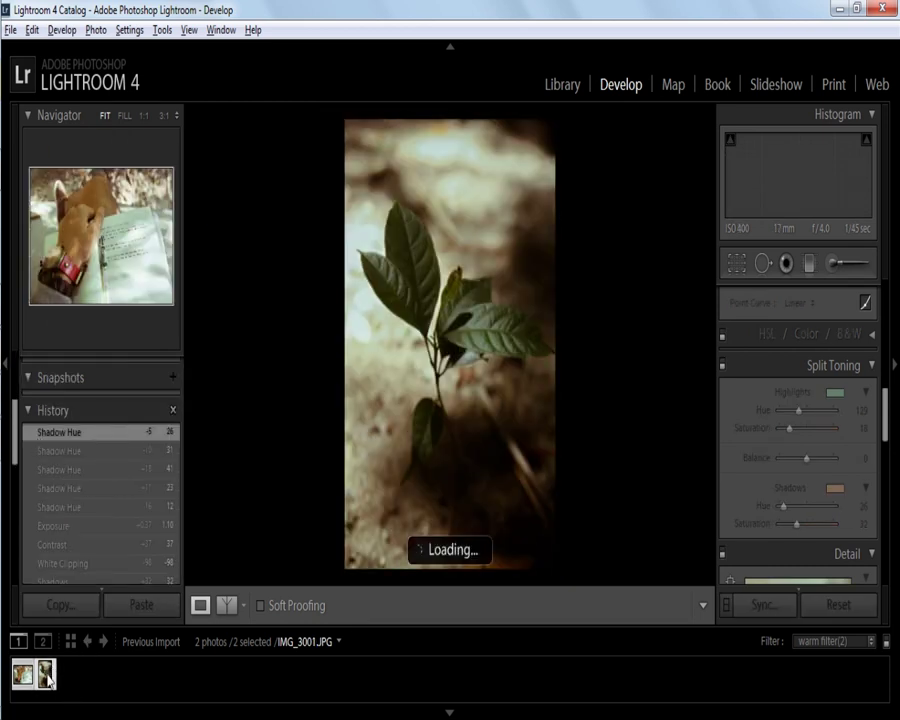
click(30, 680)
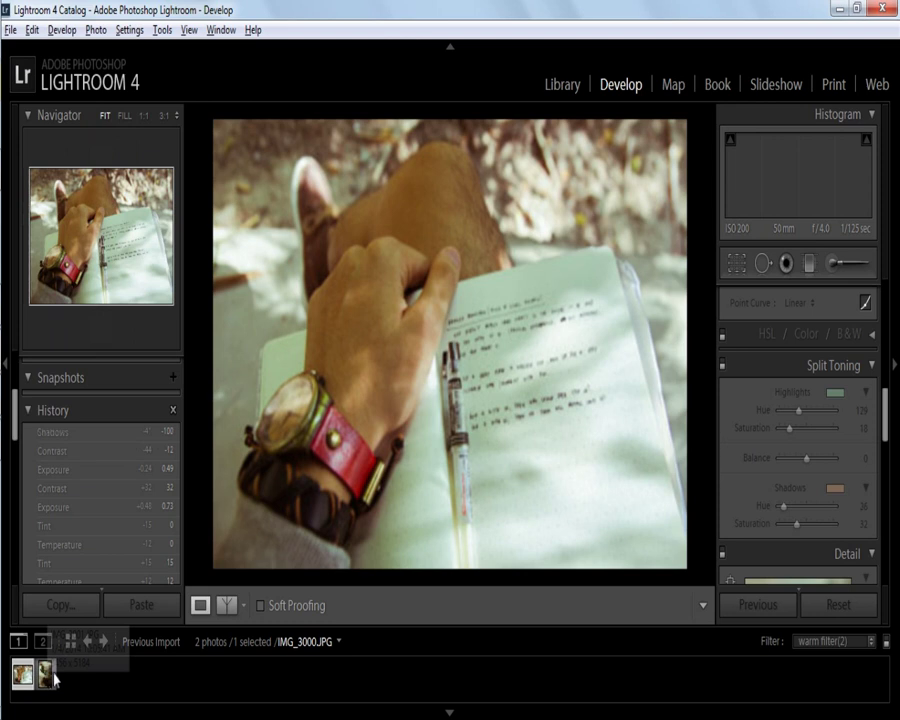
click(50, 676)
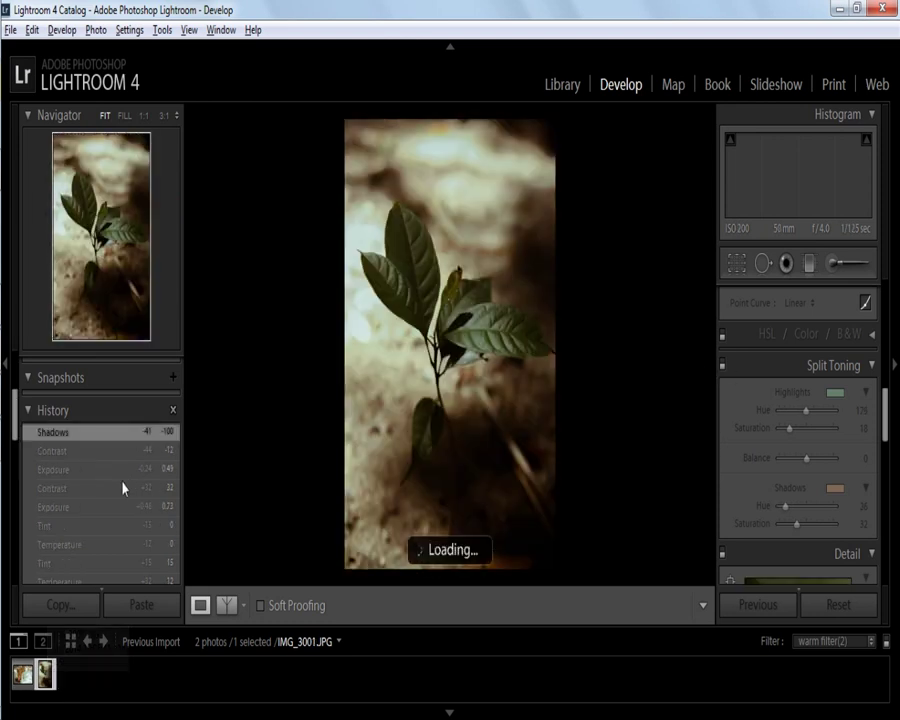
scroll(122, 497, down, 5)
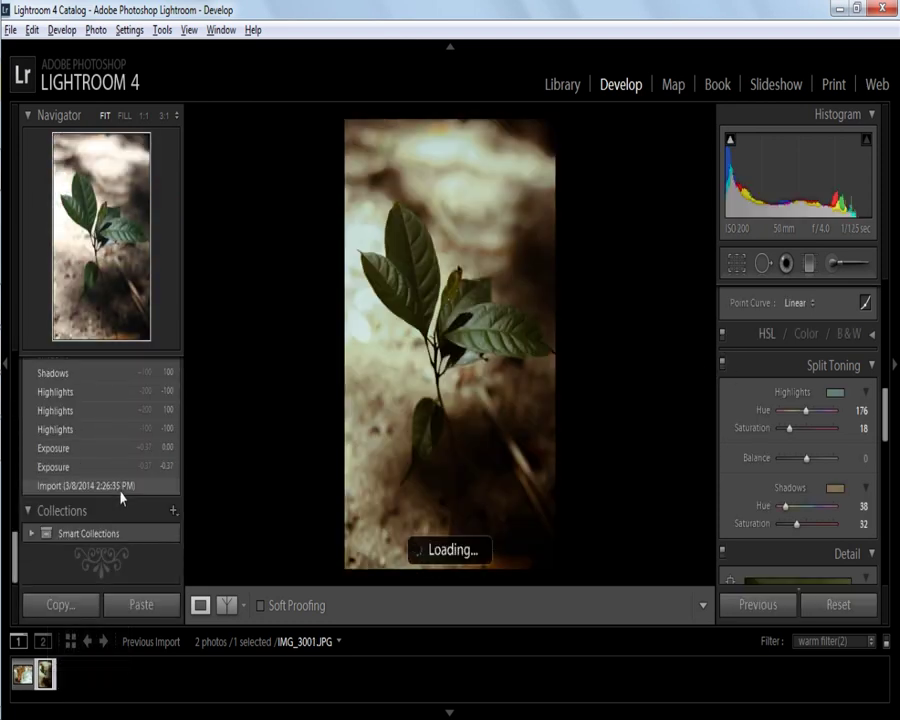
click(120, 487)
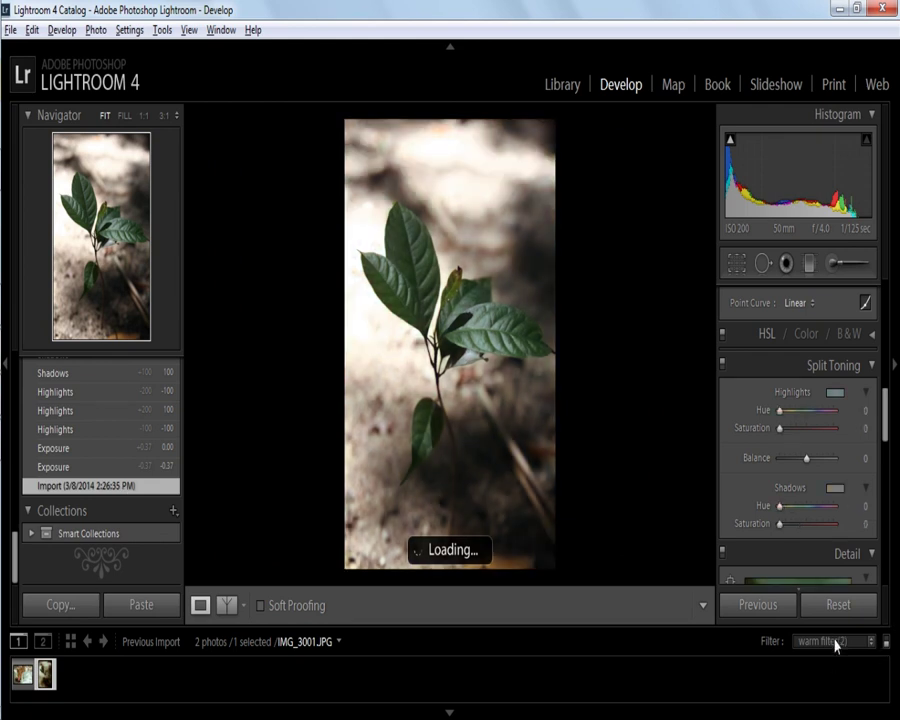
Step: Browse the filmstrip filter preset list without changing the warm filter(2) selection
click(836, 643)
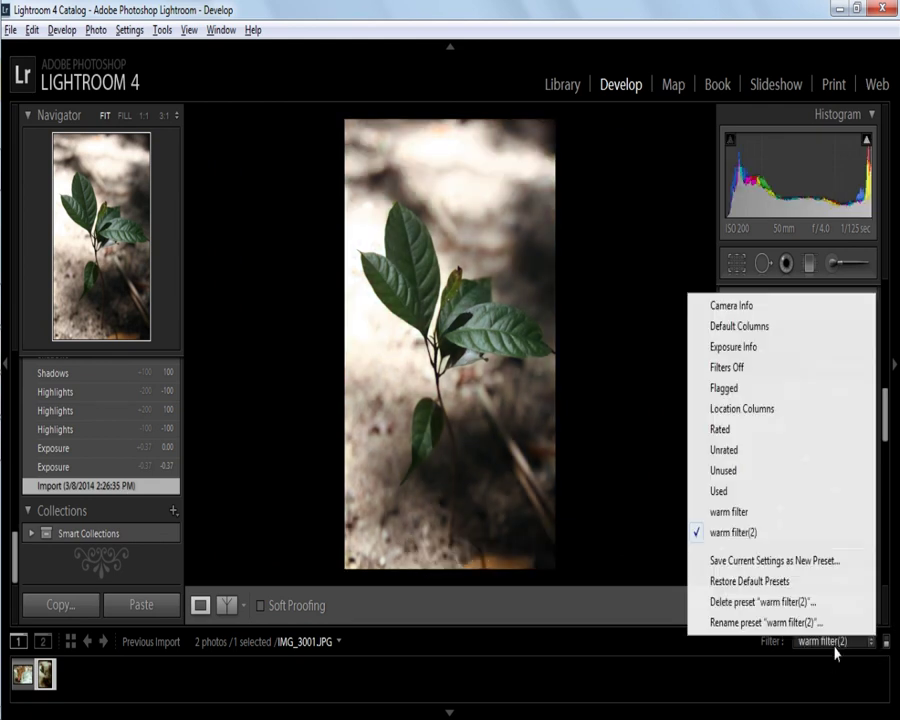
click(810, 533)
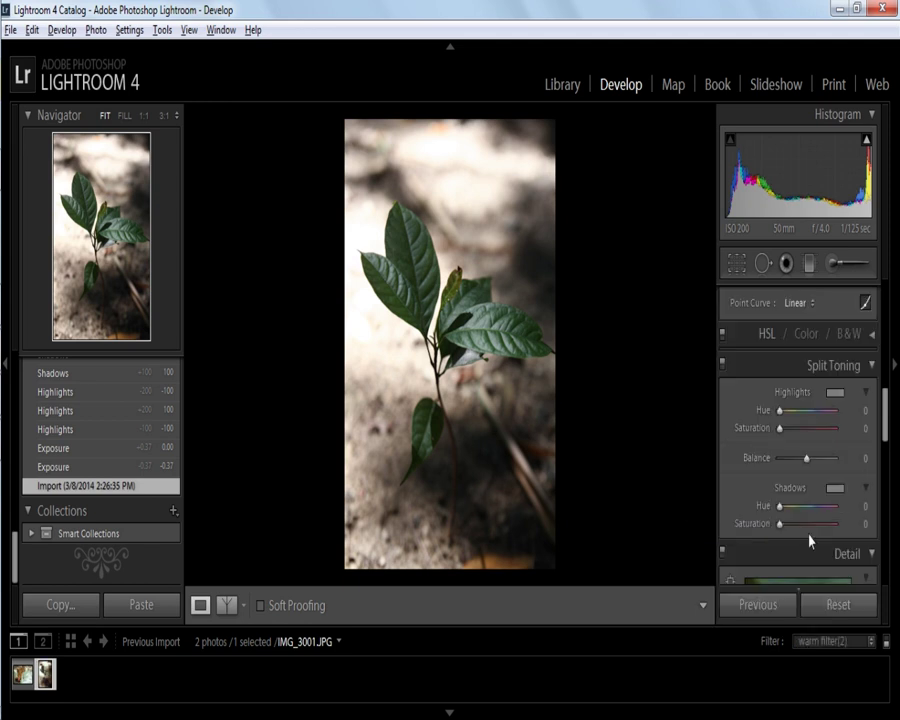
scroll(137, 502, up, 3)
scroll(137, 502, up, 3)
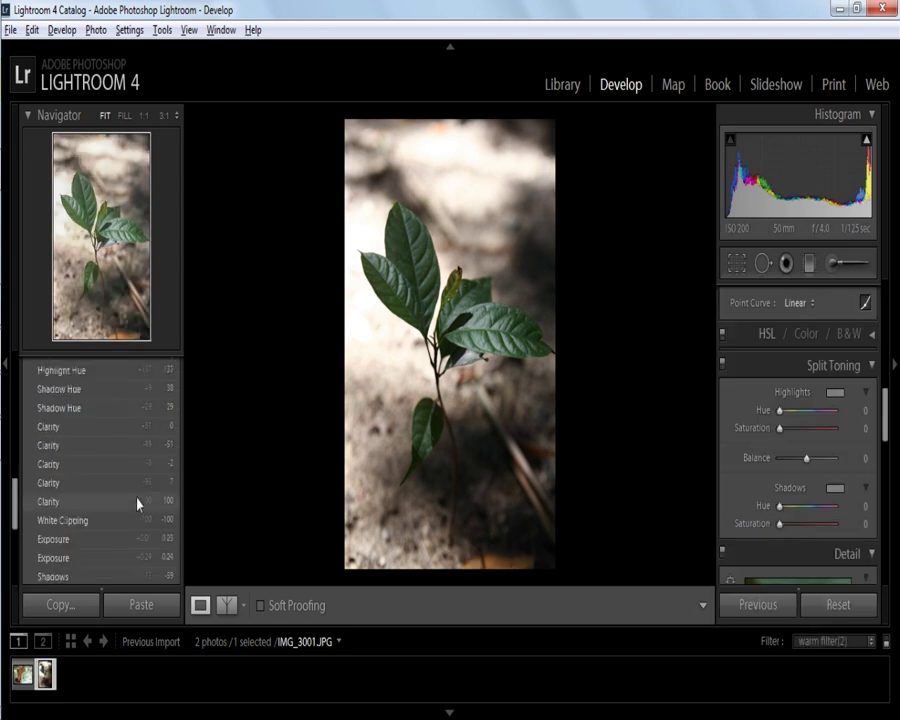
scroll(137, 502, down, 6)
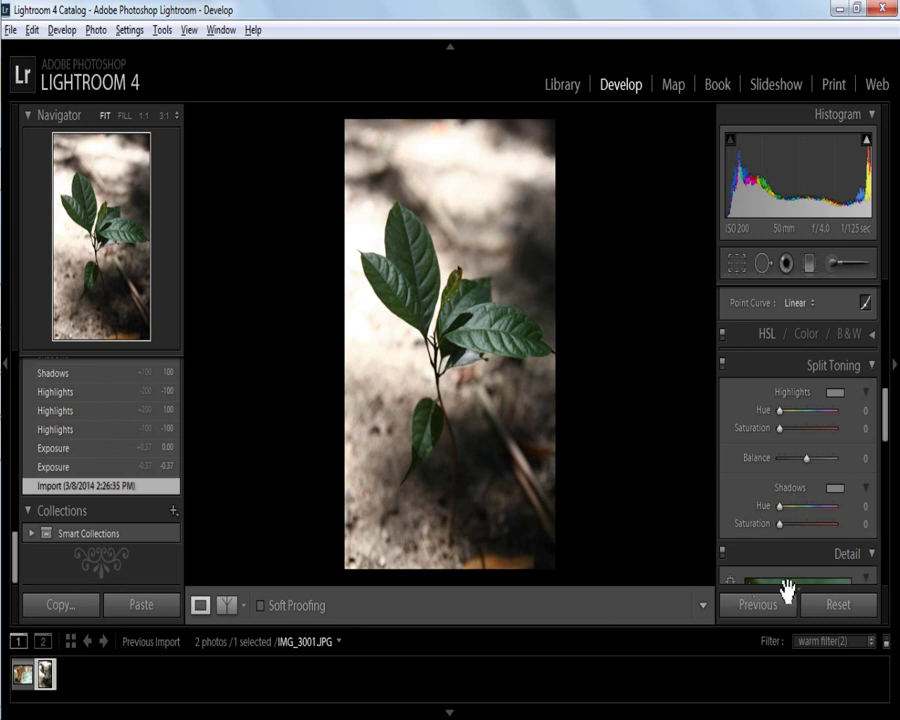
click(846, 640)
click(848, 678)
click(836, 645)
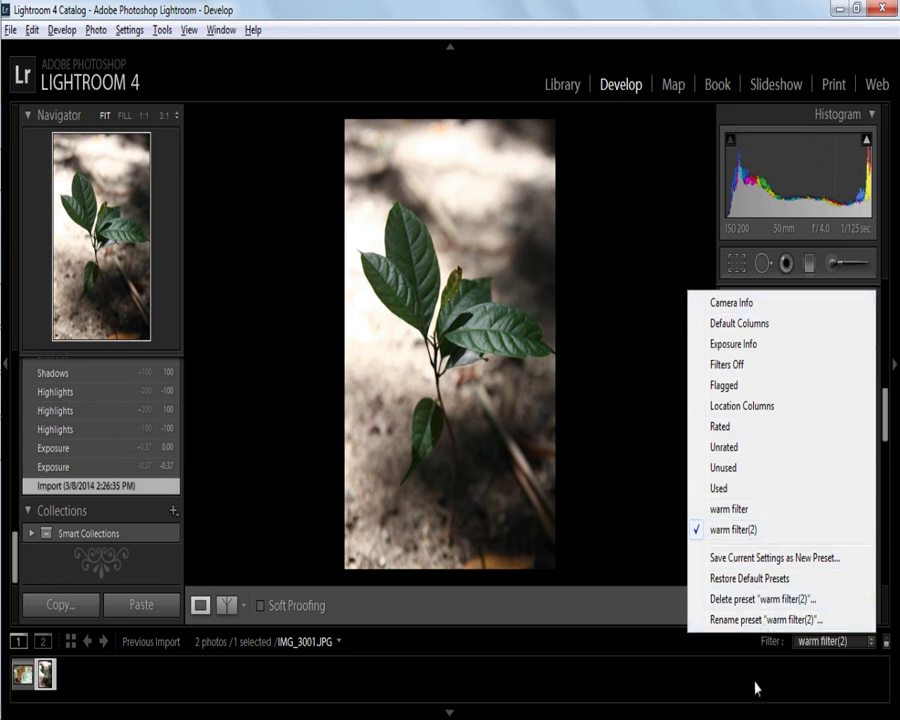
click(812, 641)
click(818, 641)
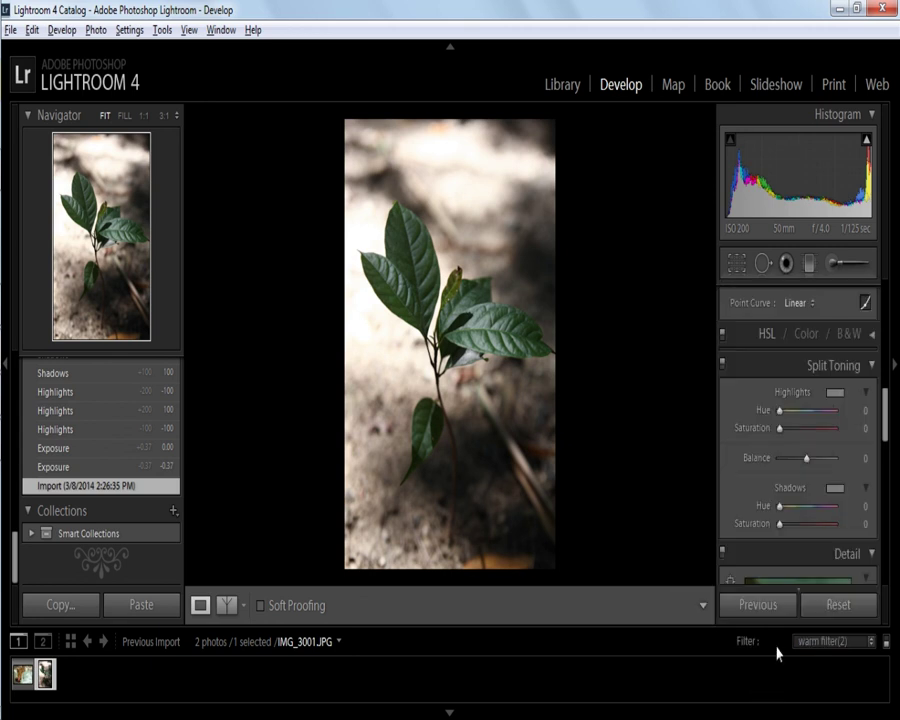
Step: Expand the filmstrip filter options and switch between warm filter and warm filter(2), ending on warm filter(2)
click(772, 642)
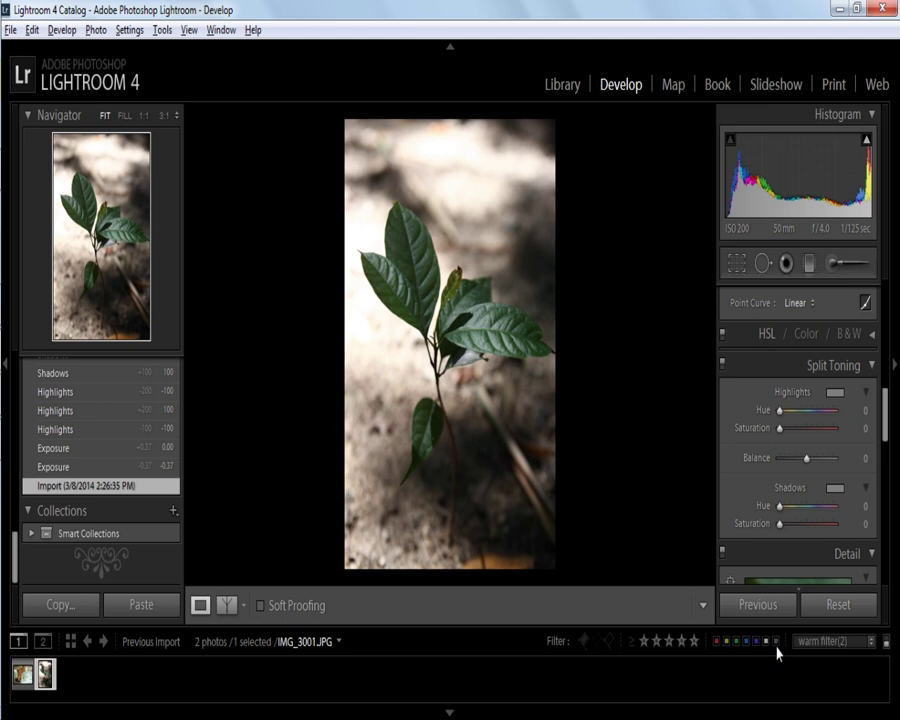
click(838, 641)
click(797, 509)
click(850, 641)
click(797, 529)
Step: Turn the warm filter(2) filter off and back on, leaving the preset list unchanged
click(885, 642)
click(886, 641)
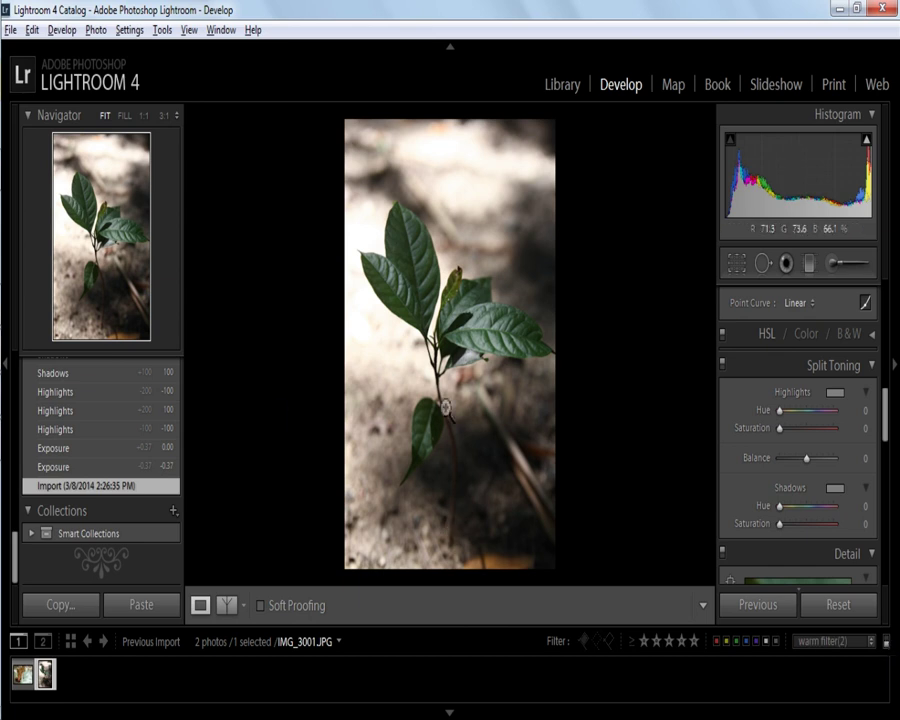
click(822, 641)
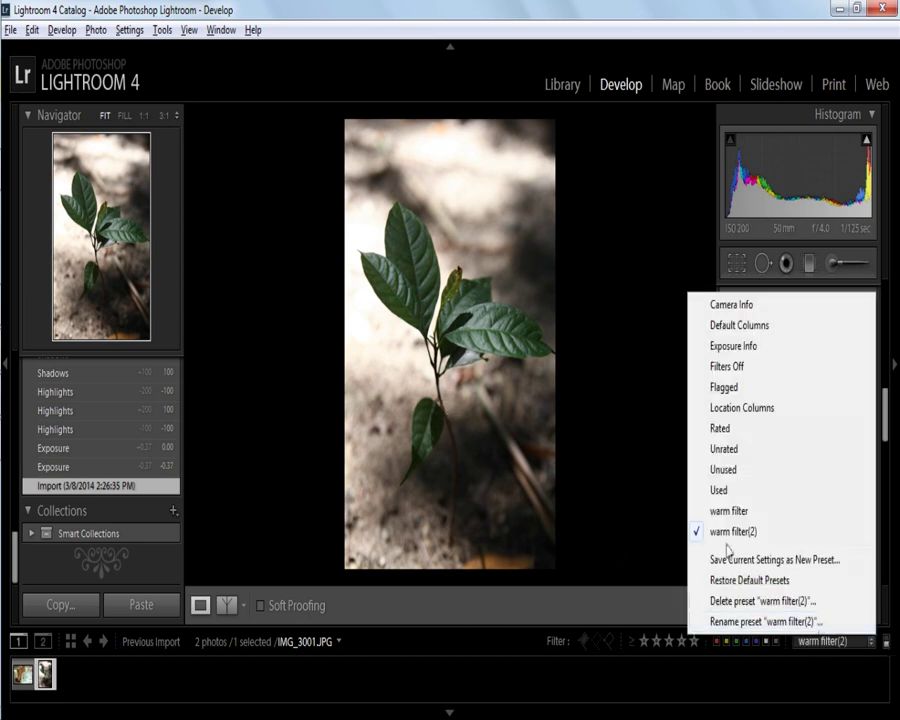
click(402, 432)
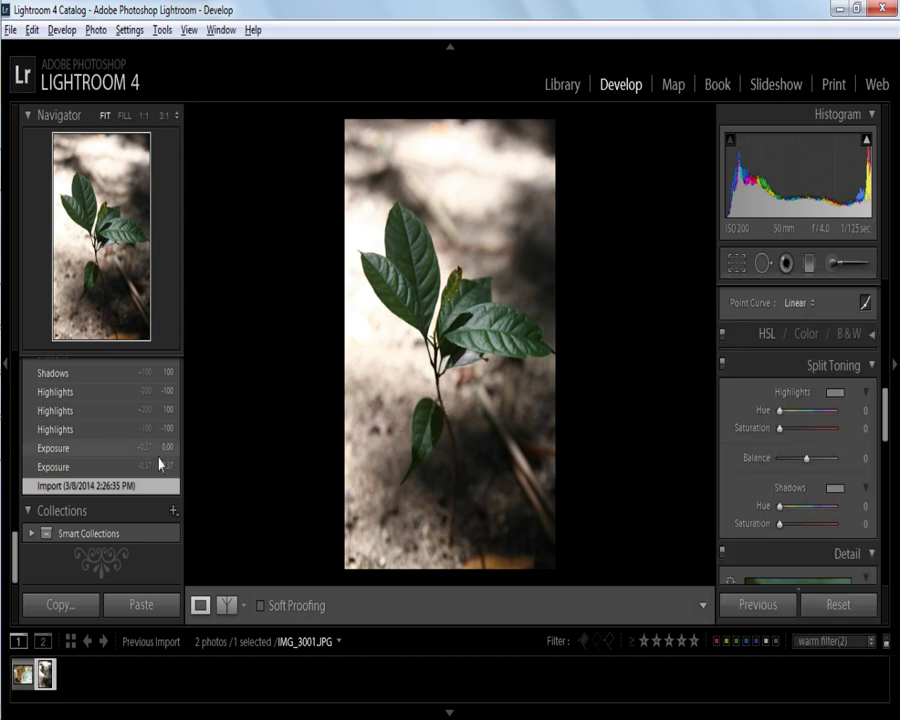
scroll(99, 508, up, 3)
scroll(99, 508, up, 3)
scroll(99, 508, up, 3)
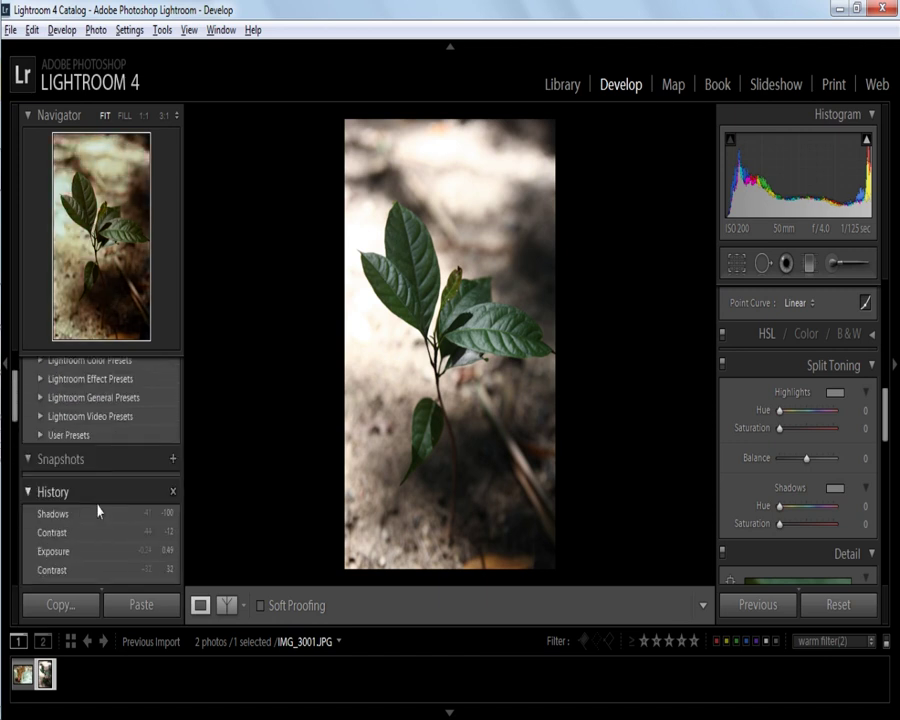
scroll(99, 510, down, 4)
scroll(97, 508, down, 5)
scroll(97, 508, down, 5)
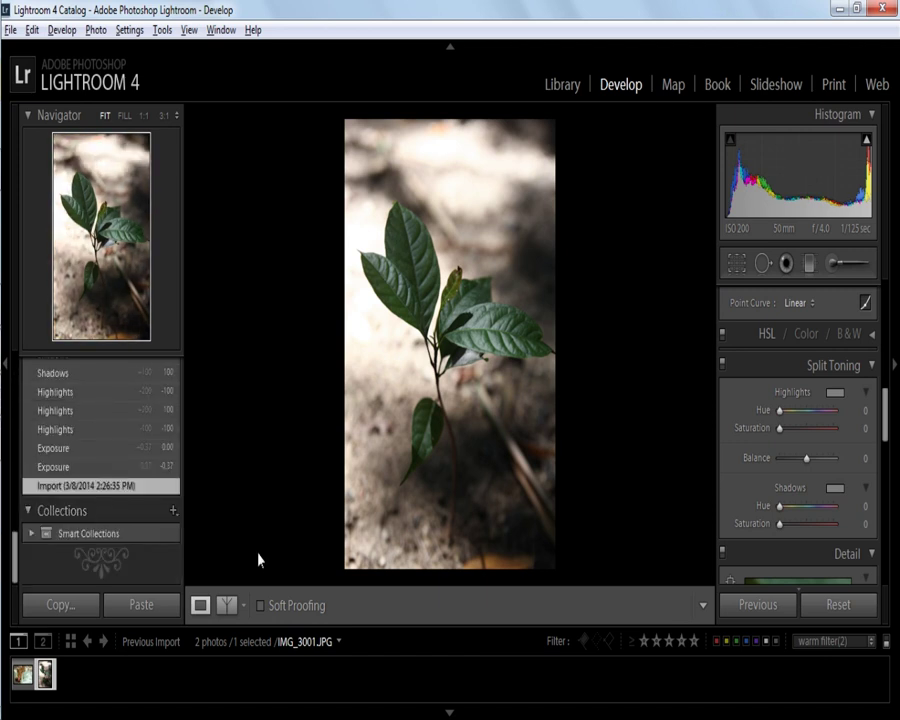
scroll(128, 569, up, 2)
Step: Restore the split tone (highlights 176/18, shadows 38/32) and bring the Presets folders into view
click(22, 675)
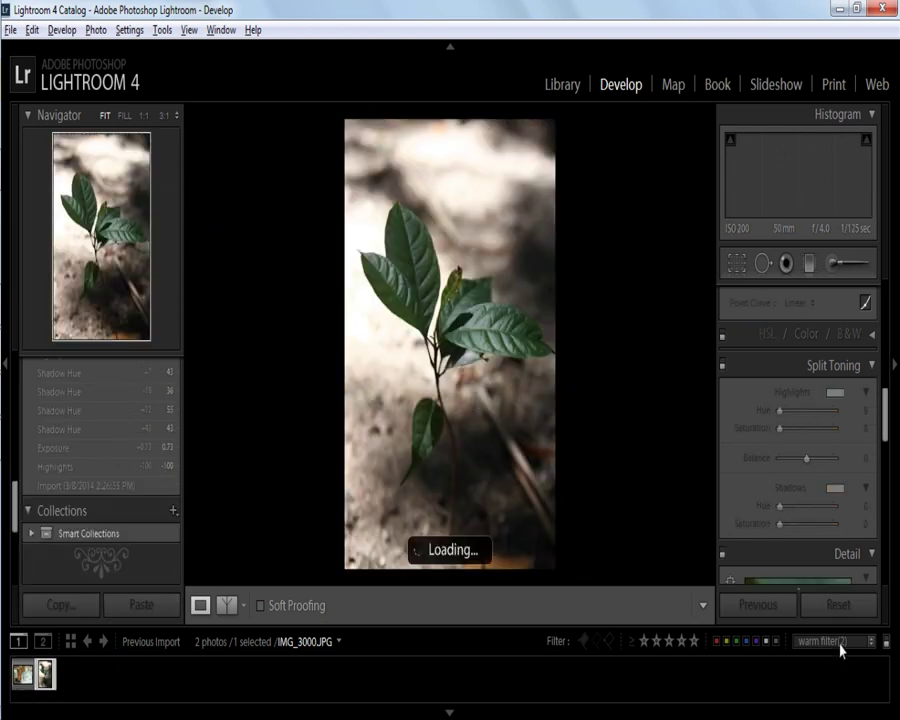
click(840, 642)
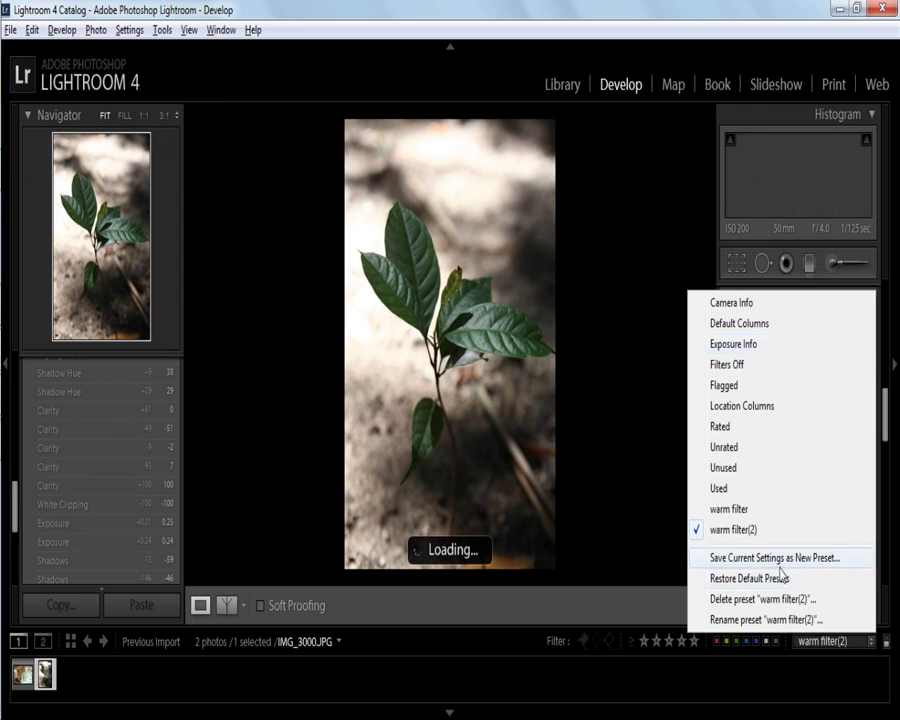
click(643, 429)
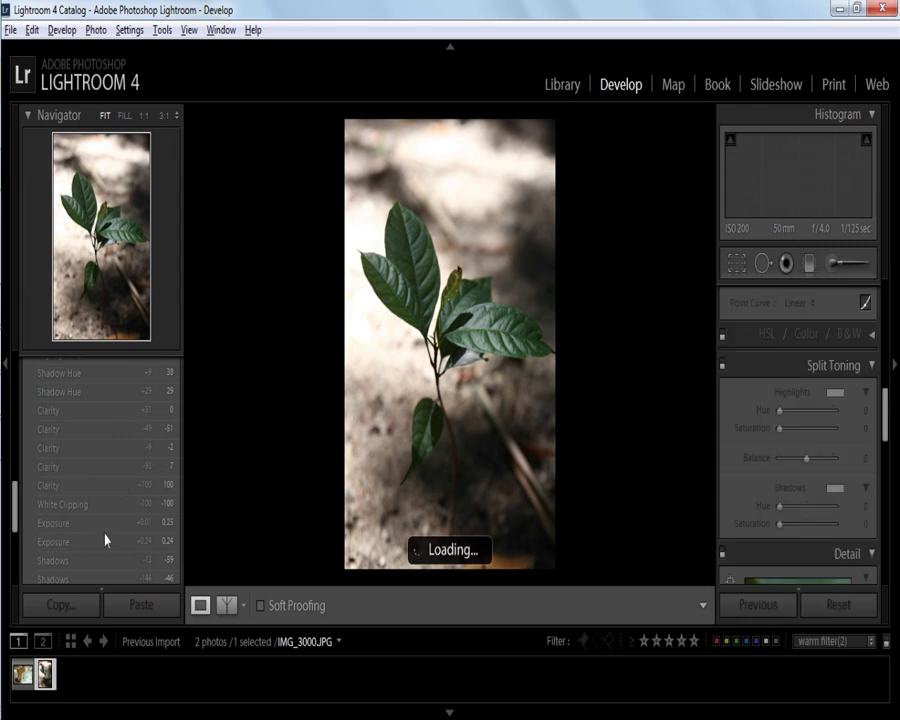
scroll(106, 540, up, 5)
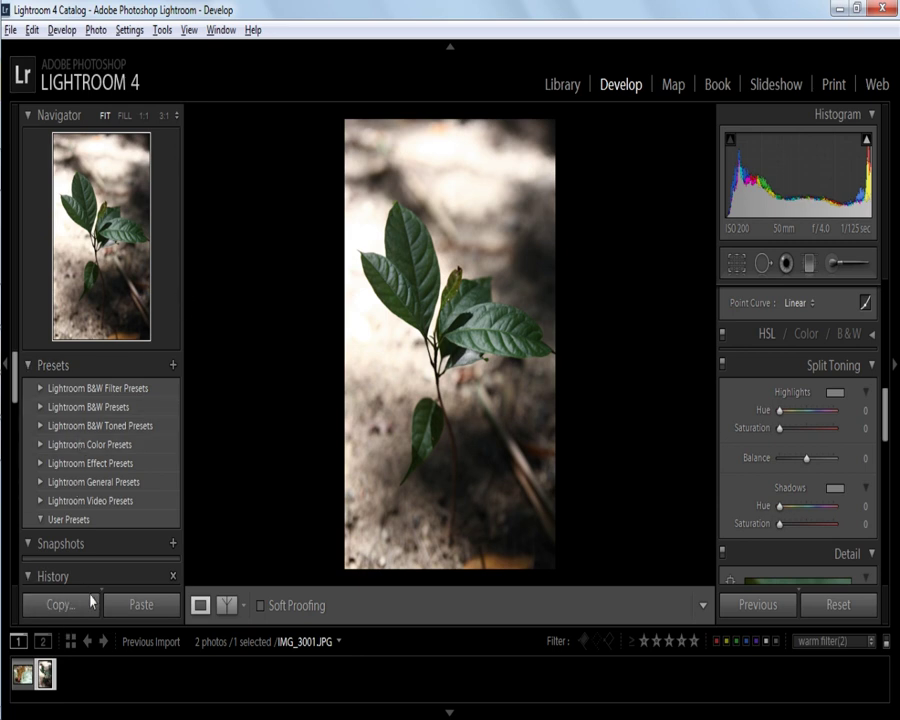
scroll(100, 536, down, 5)
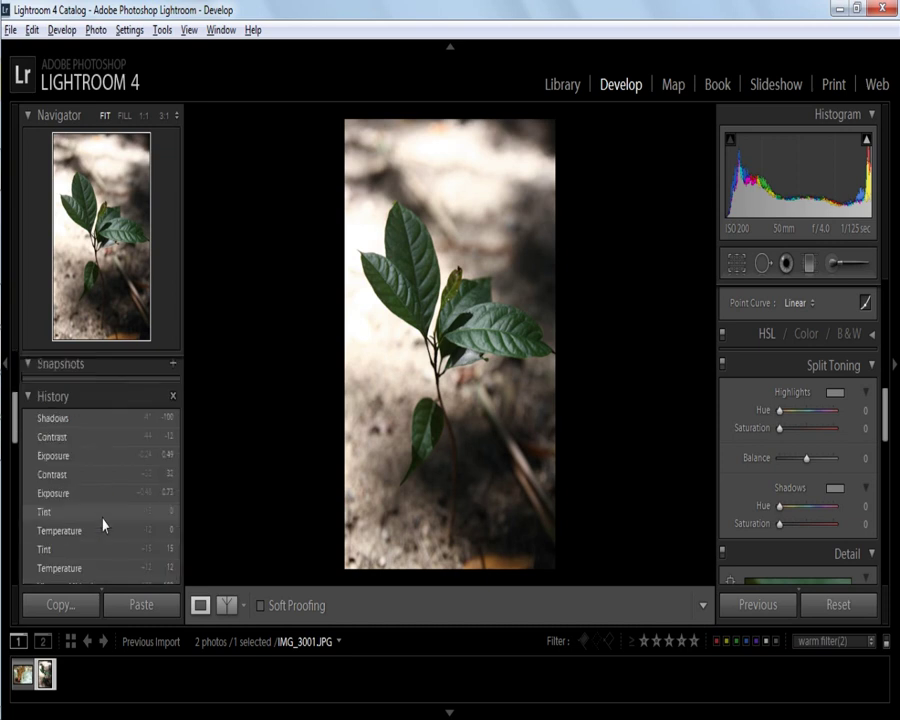
scroll(65, 470, up, 4)
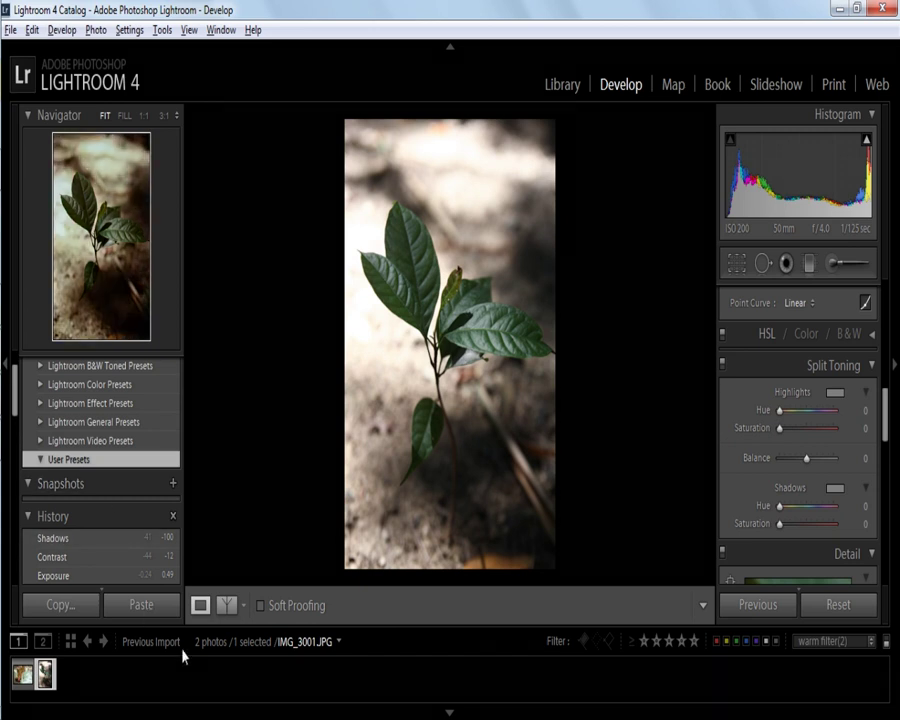
scroll(124, 515, up, 2)
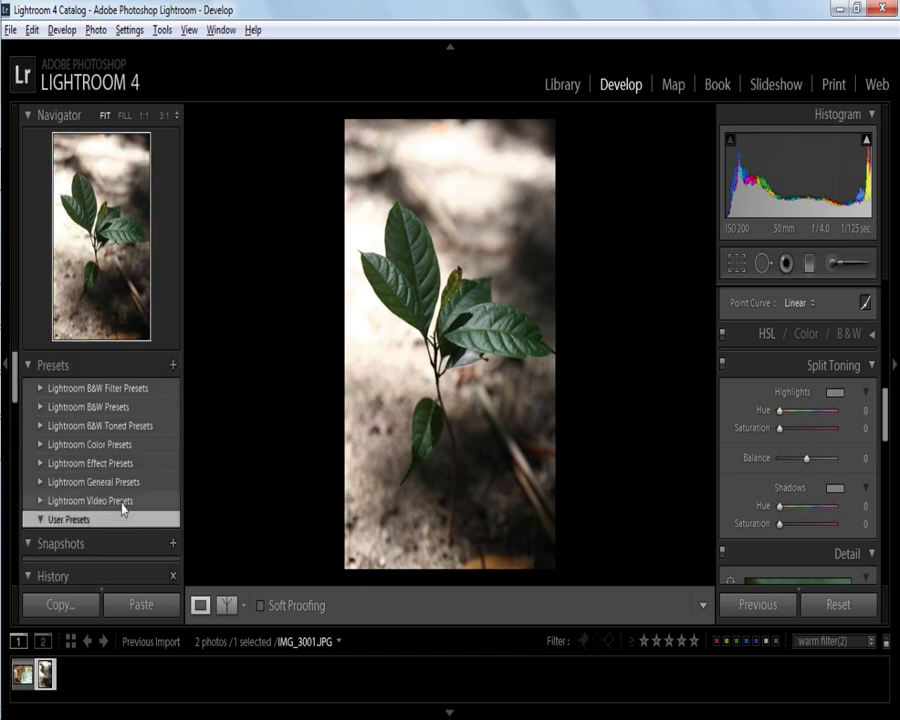
scroll(123, 510, down, 5)
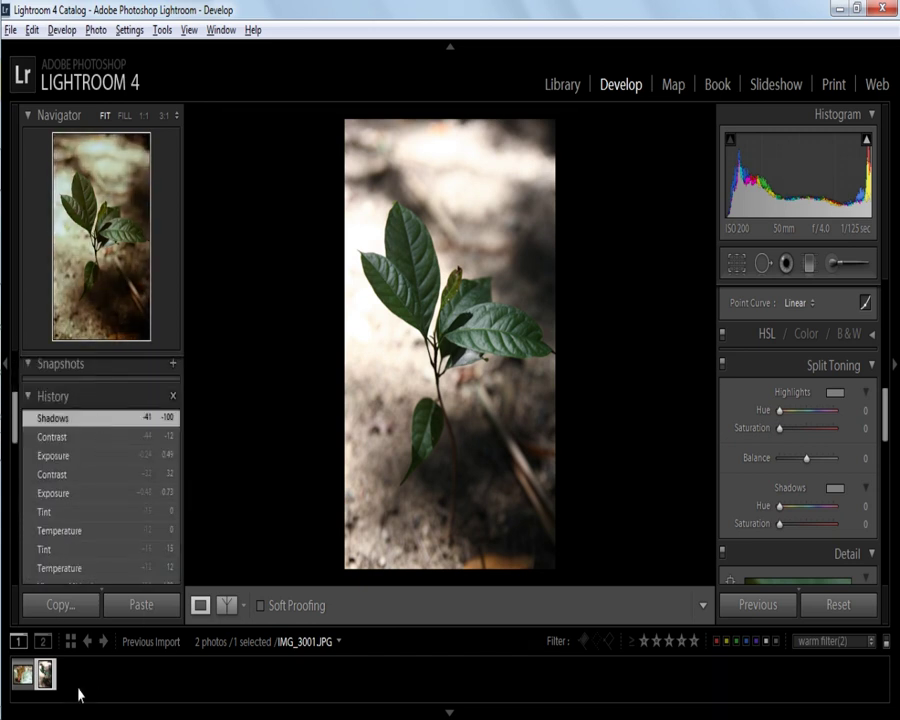
scroll(108, 510, up, 4)
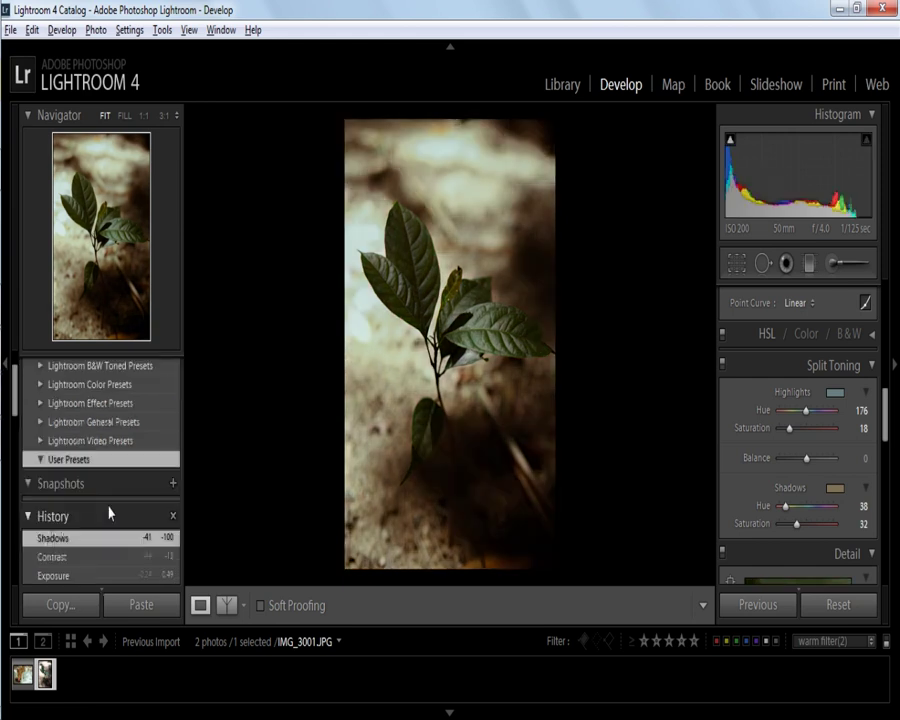
right_click(79, 462)
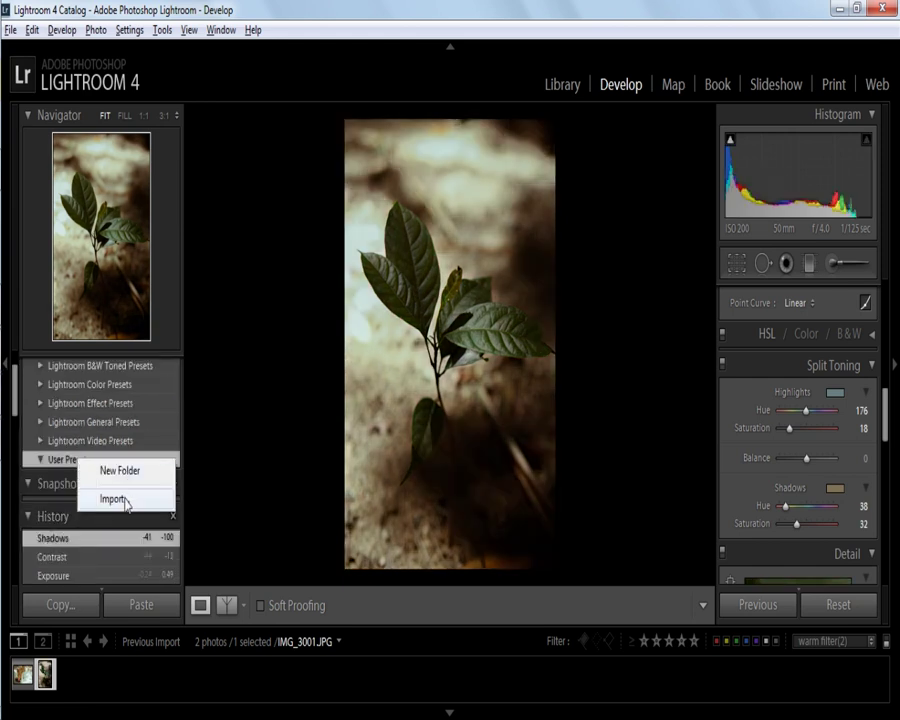
click(125, 502)
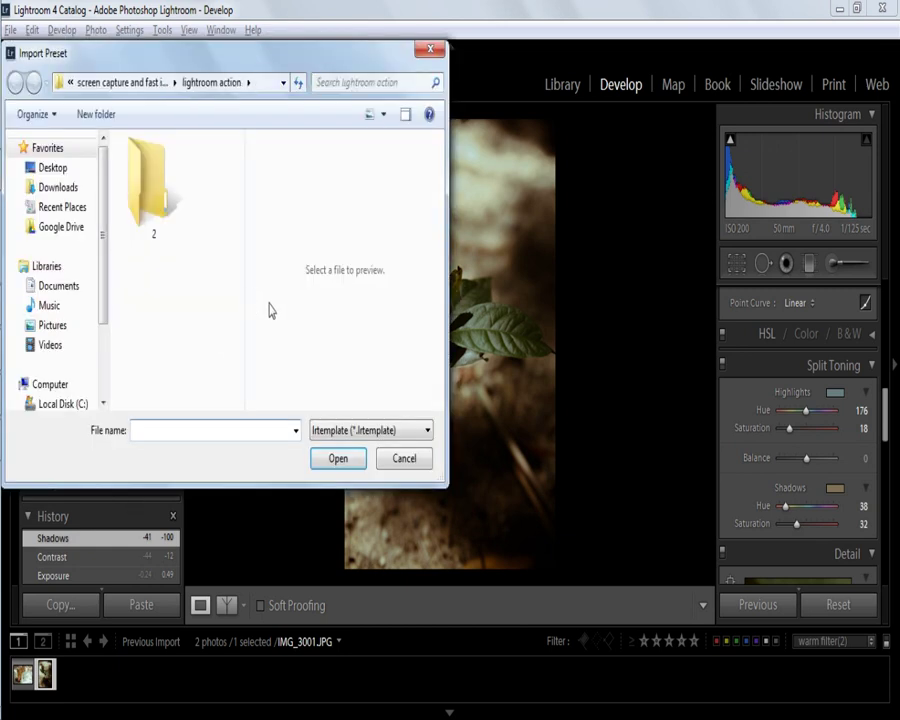
double_click(157, 224)
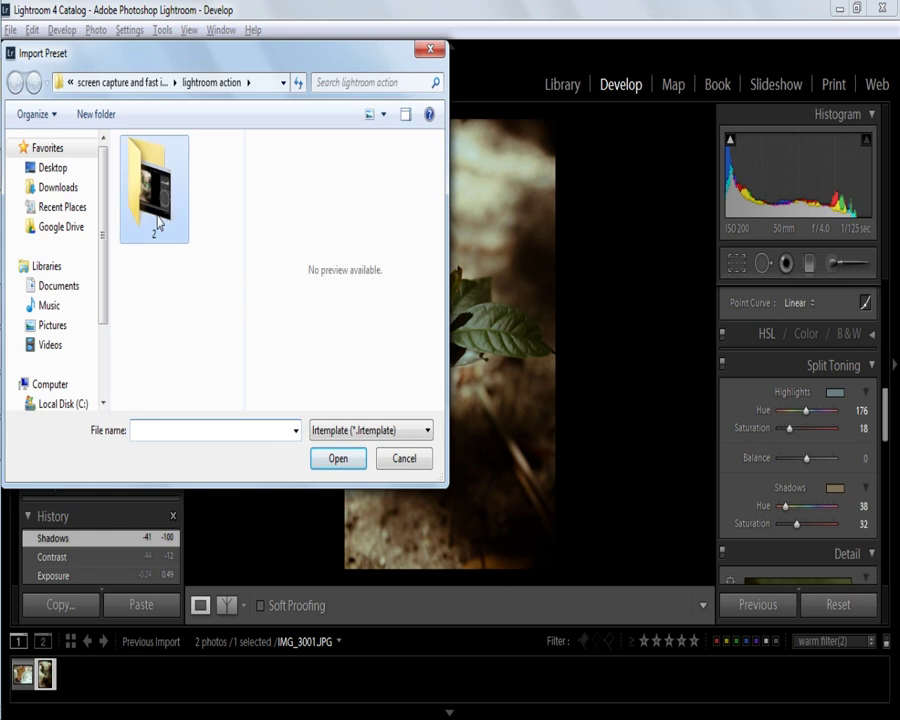
click(428, 462)
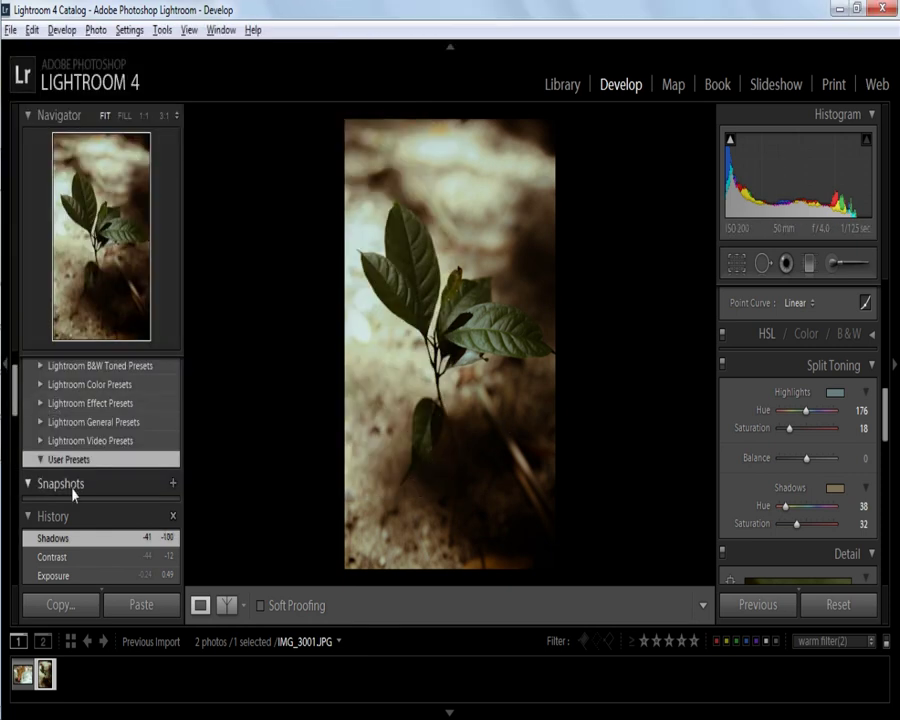
right_click(84, 460)
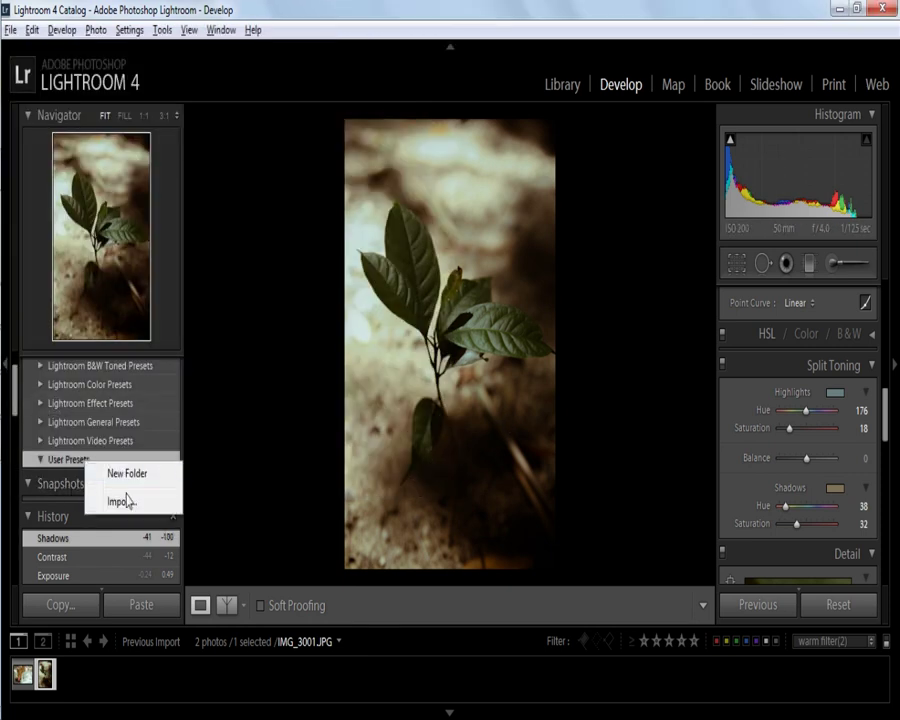
click(60, 466)
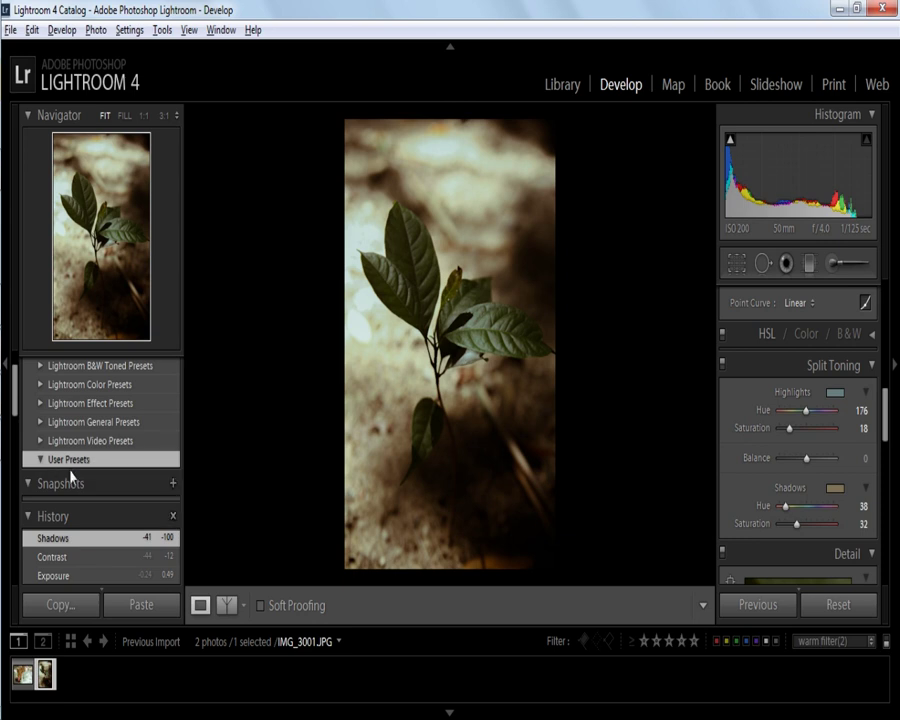
right_click(77, 462)
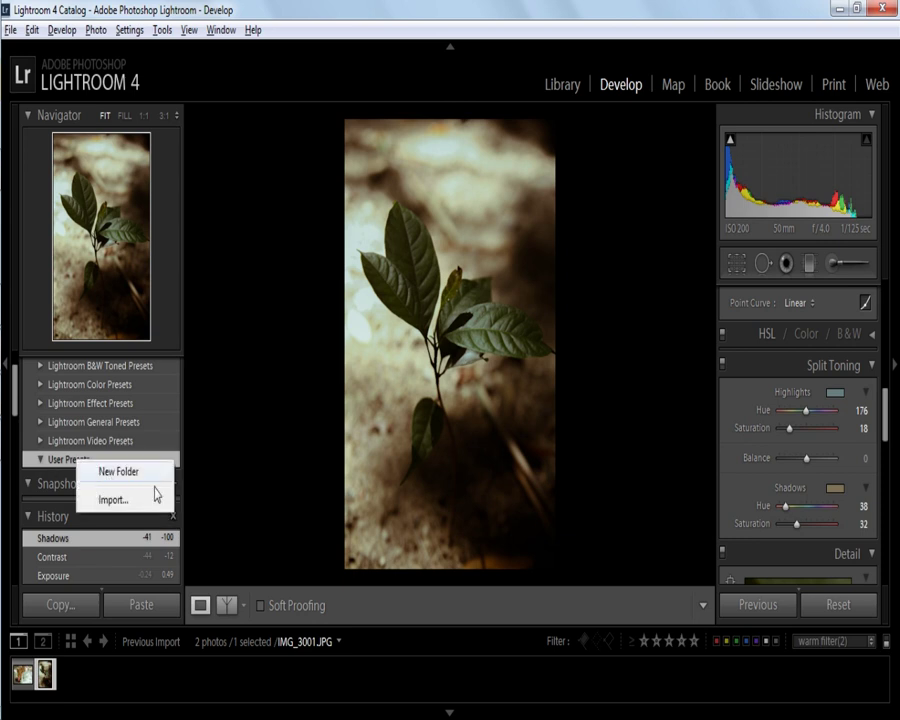
key(Escape)
scroll(112, 465, up, 2)
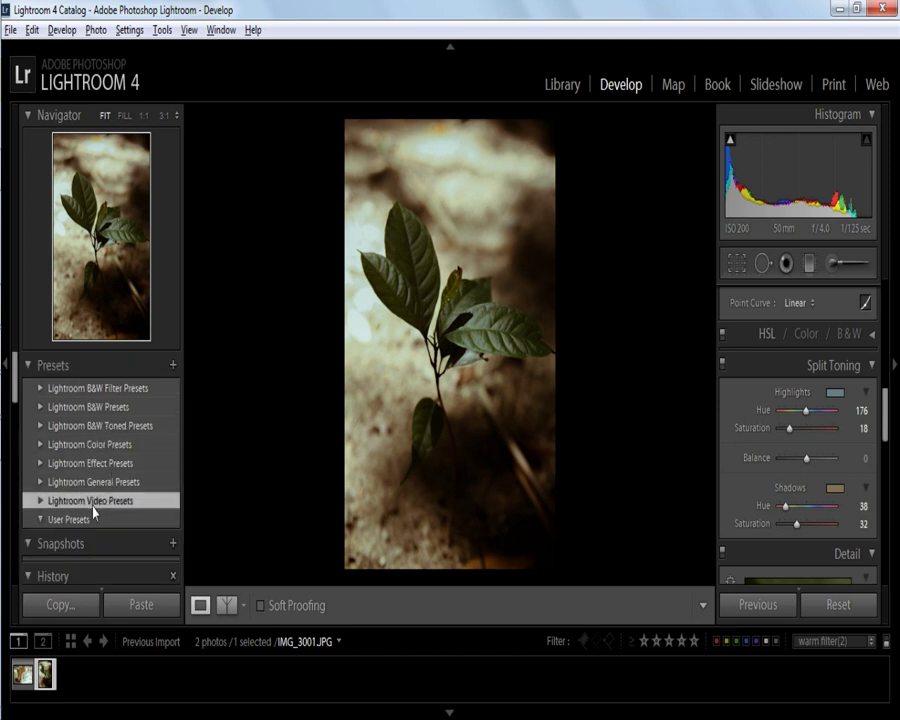
click(42, 465)
click(42, 465)
click(41, 482)
scroll(44, 480, down, 2)
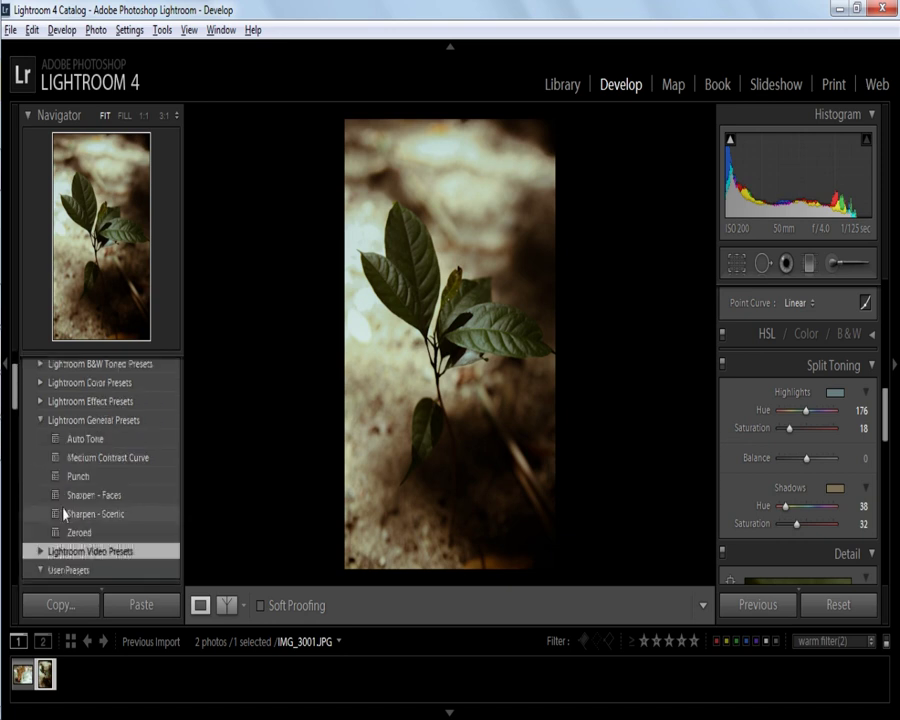
click(41, 421)
click(838, 642)
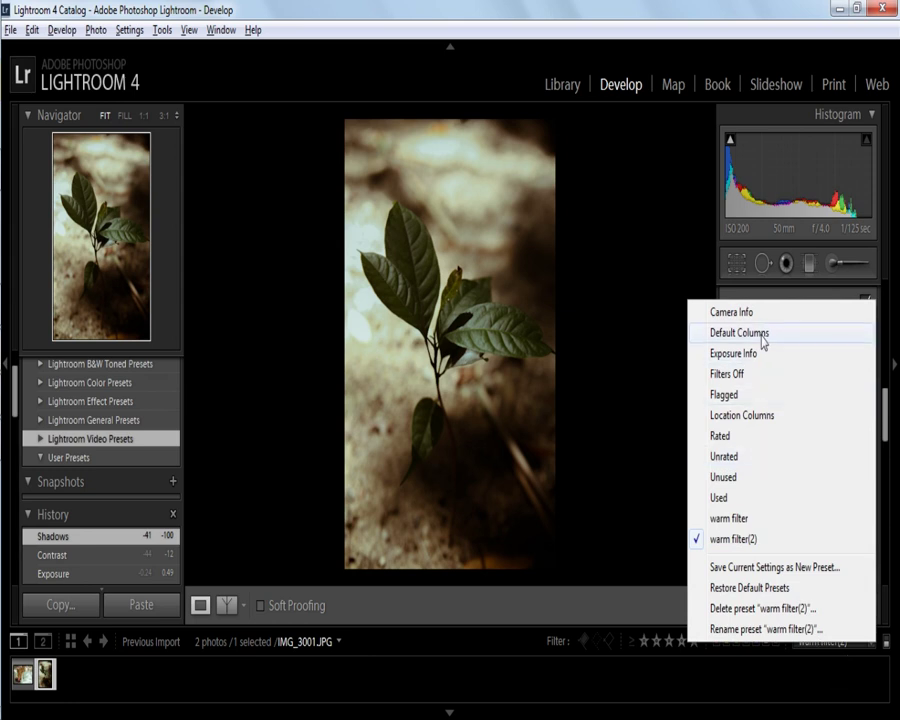
click(754, 665)
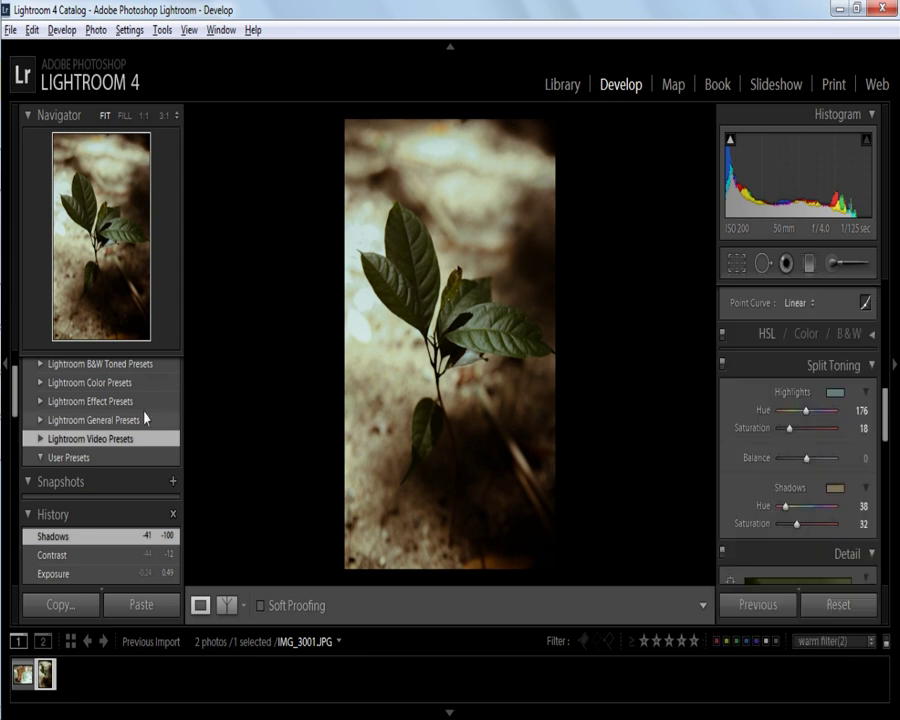
scroll(120, 400, up, 2)
click(40, 388)
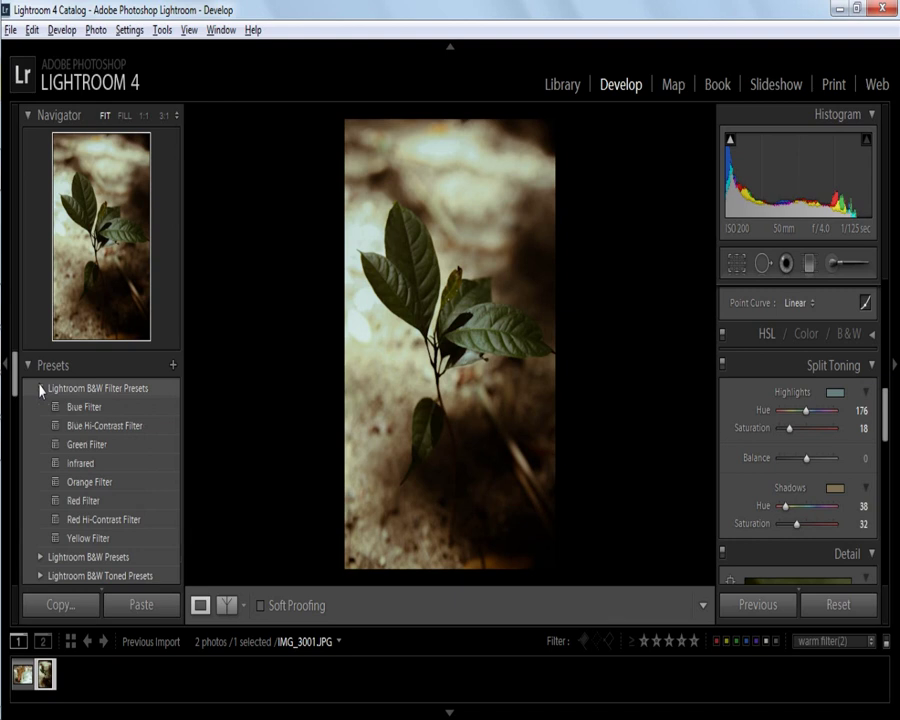
click(40, 388)
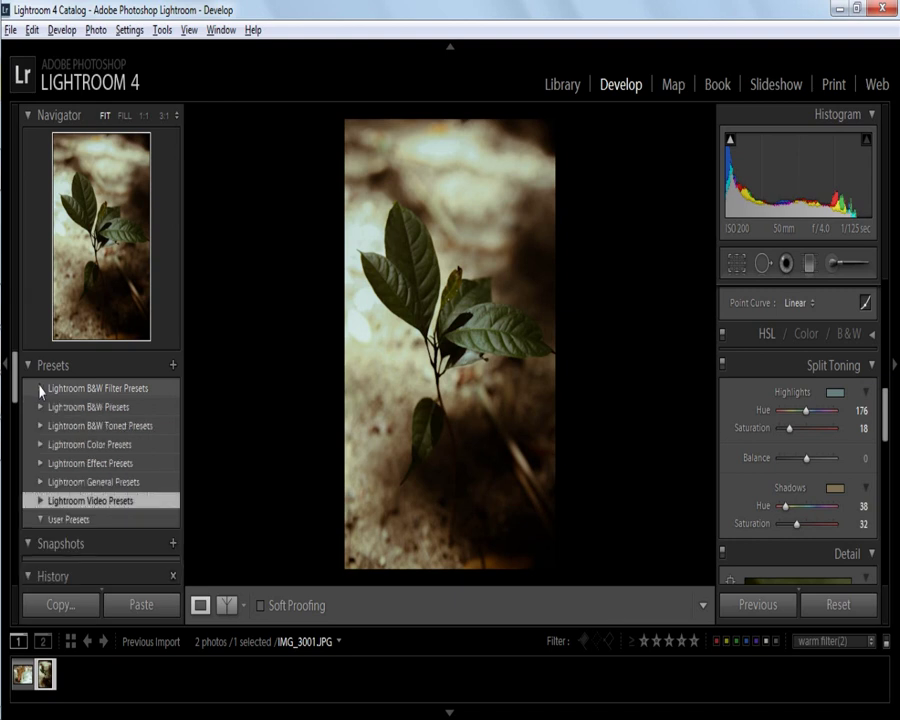
Step: Save the current settings as a new User Preset named 'warm filter preset'
click(172, 366)
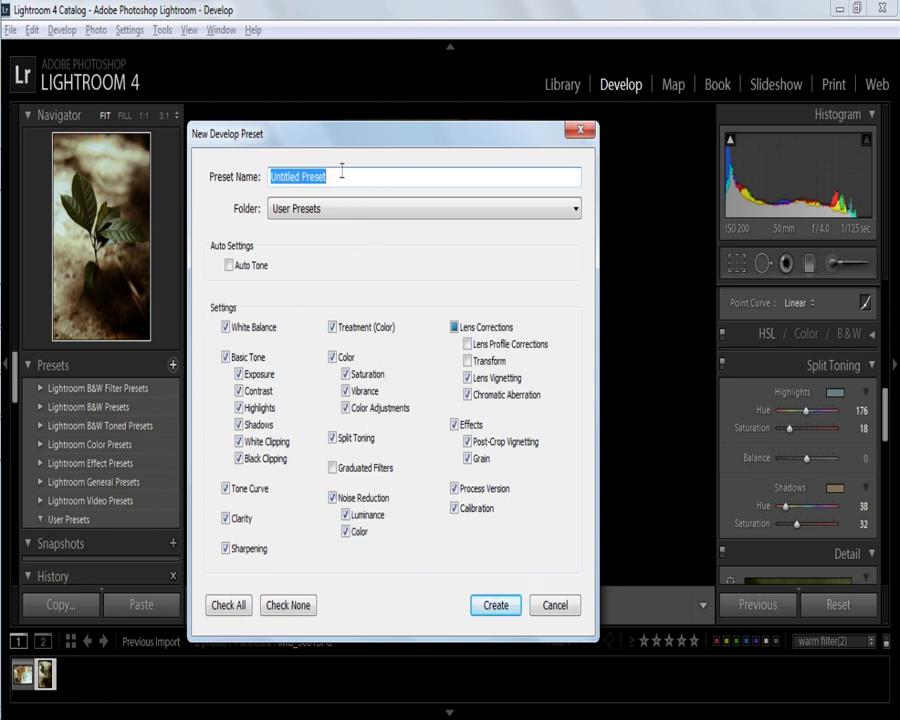
text(warm filter)
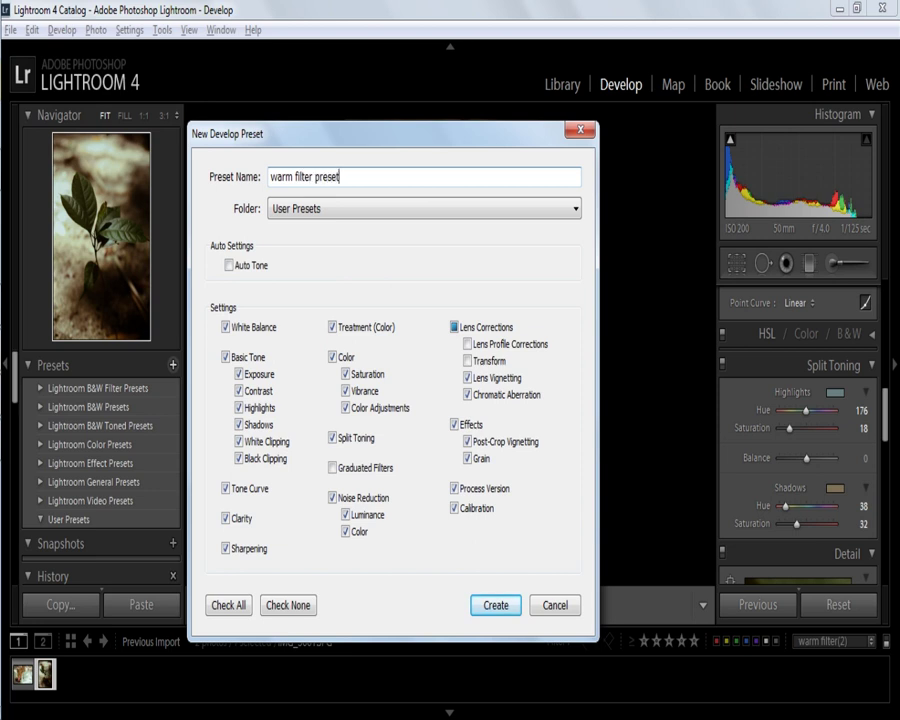
click(497, 606)
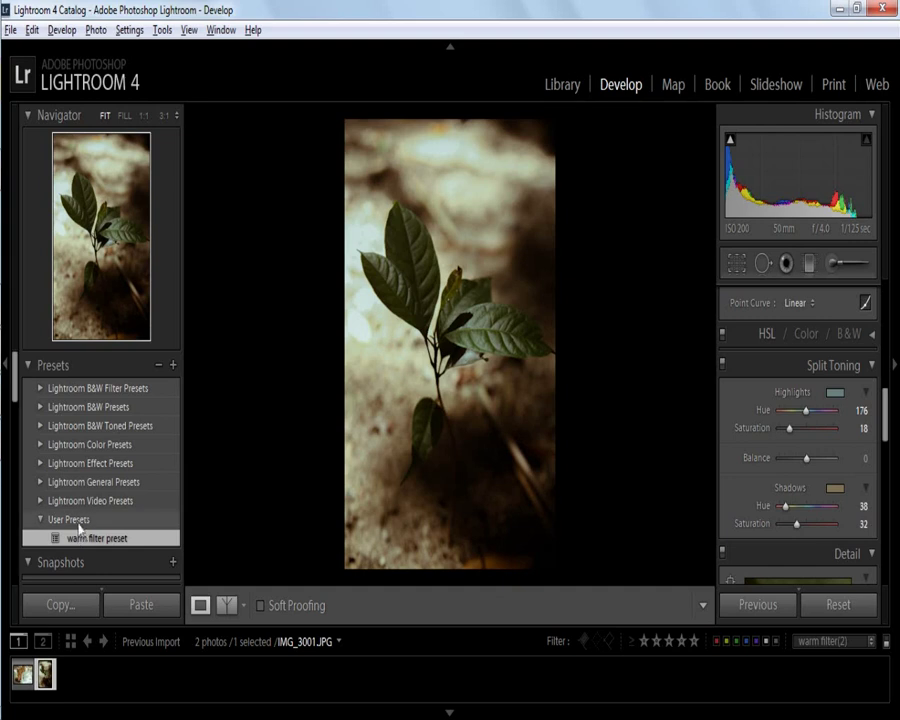
Step: Revert IMG_3001.JPG to its Import history state
scroll(80, 528, down, 2)
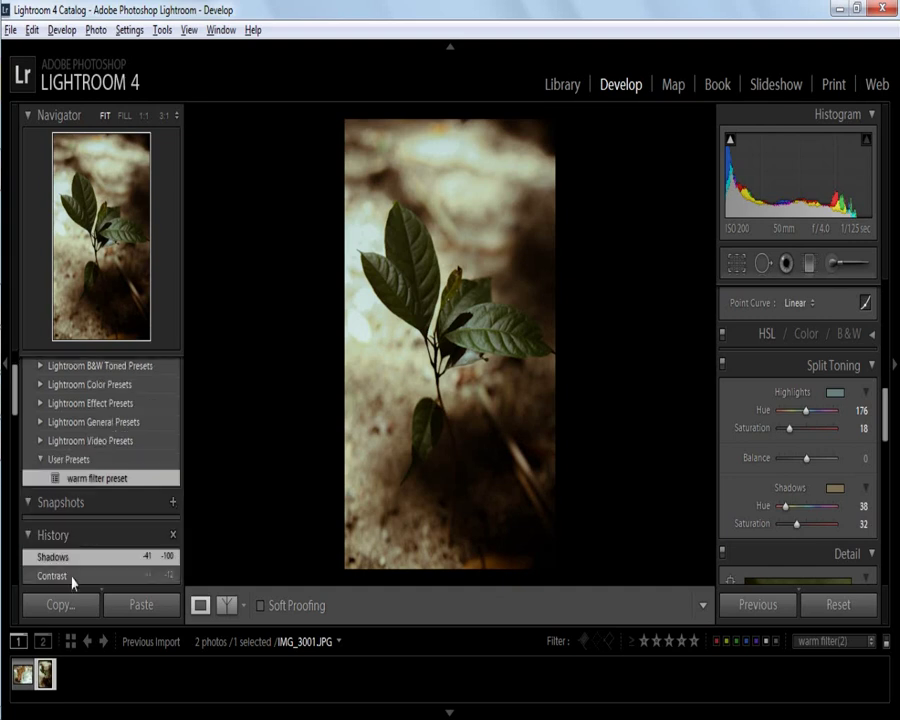
scroll(72, 580, down, 5)
scroll(72, 580, down, 5)
scroll(66, 600, down, 5)
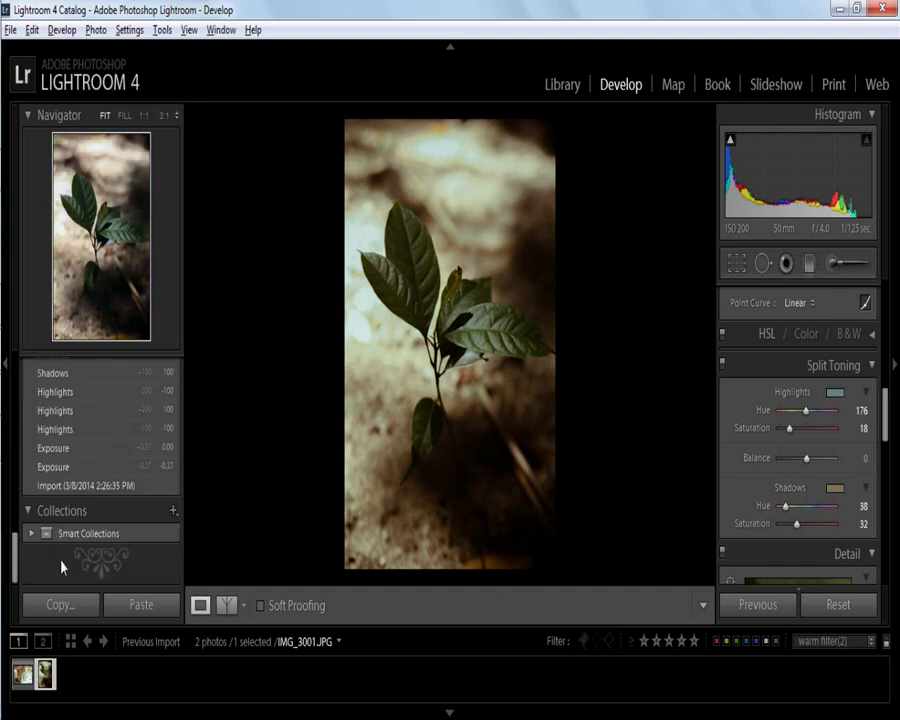
click(62, 487)
scroll(101, 555, up, 5)
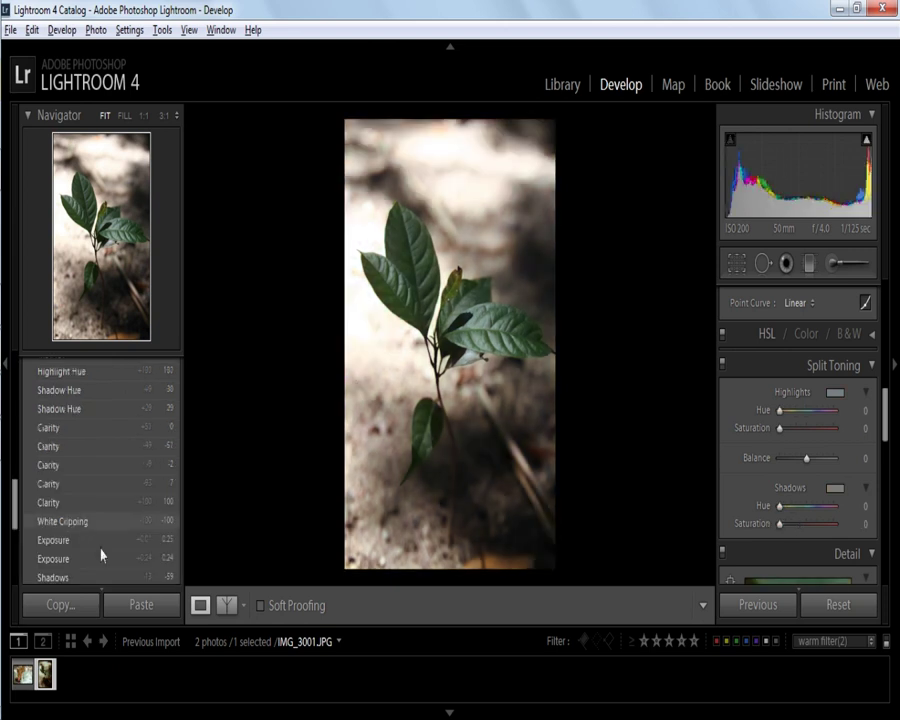
scroll(60, 550, up, 5)
scroll(44, 536, up, 5)
scroll(100, 540, down, 3)
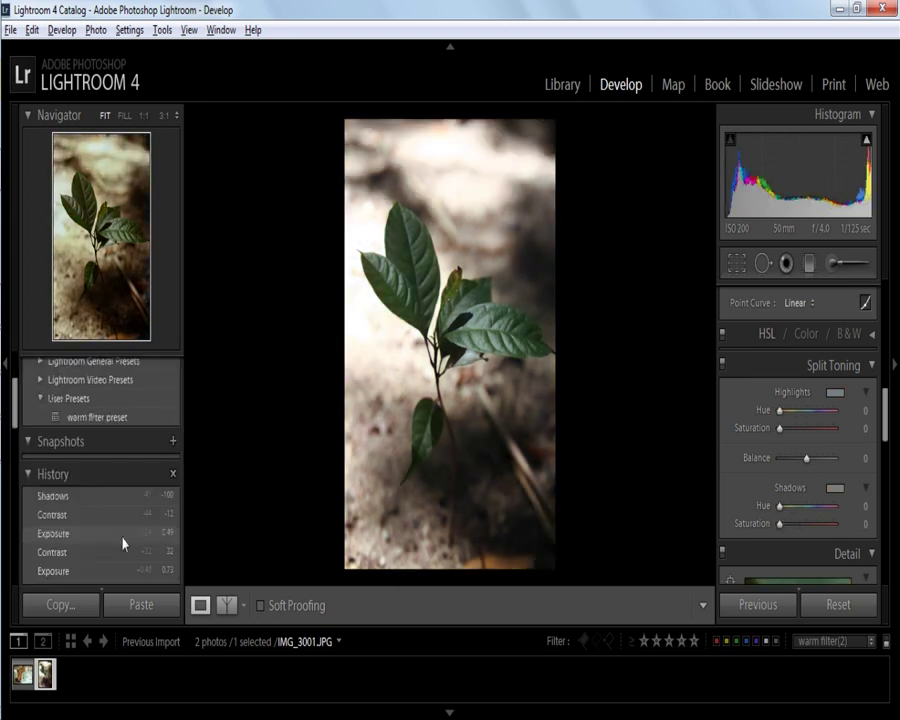
scroll(110, 505, up, 2)
Step: Apply 'warm filter preset' and check Exposure +0.49, Contrast -12, Highlights/Shadows/Whites at -100
click(101, 479)
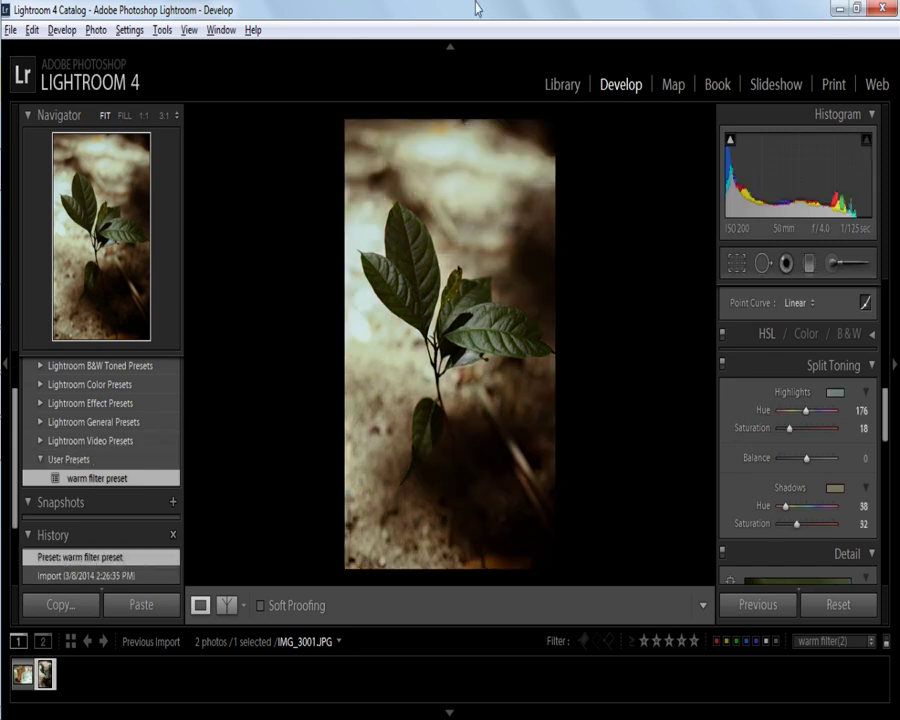
scroll(800, 420, down, 2)
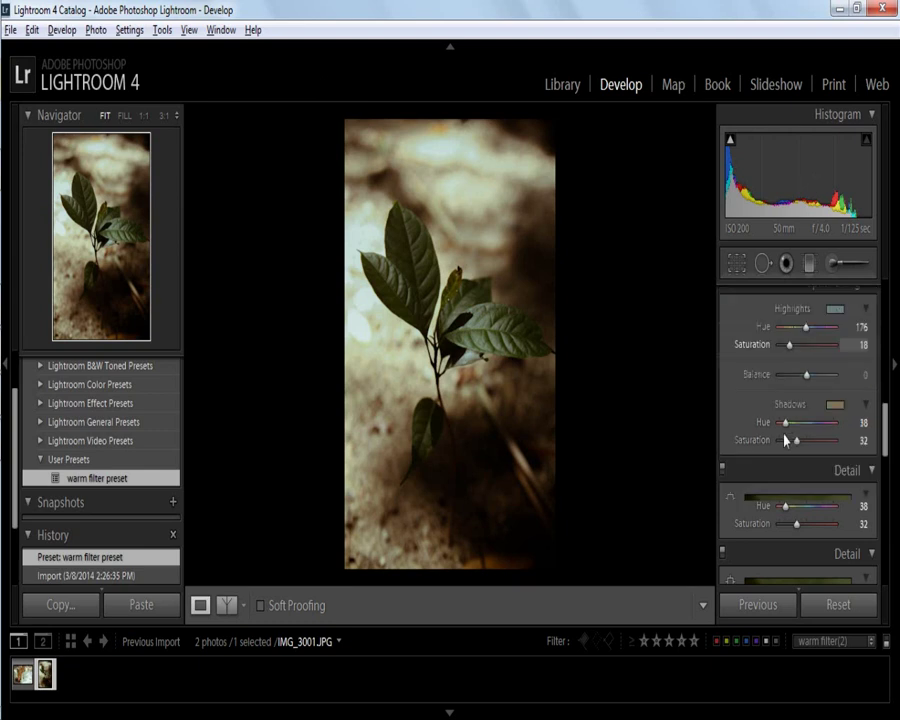
drag(886, 430, 886, 310)
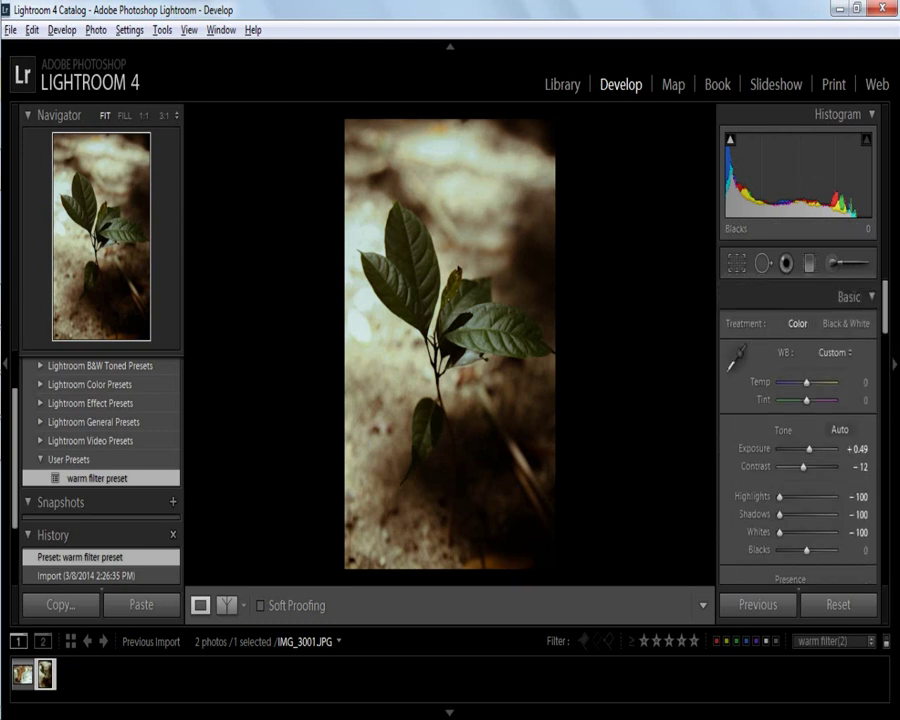
drag(884, 322, 885, 355)
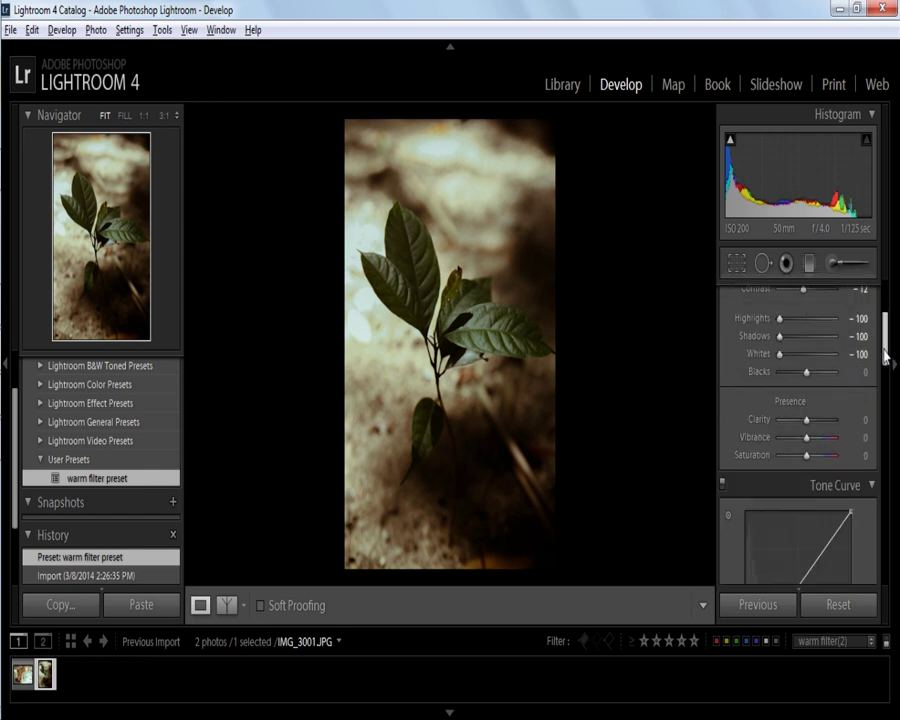